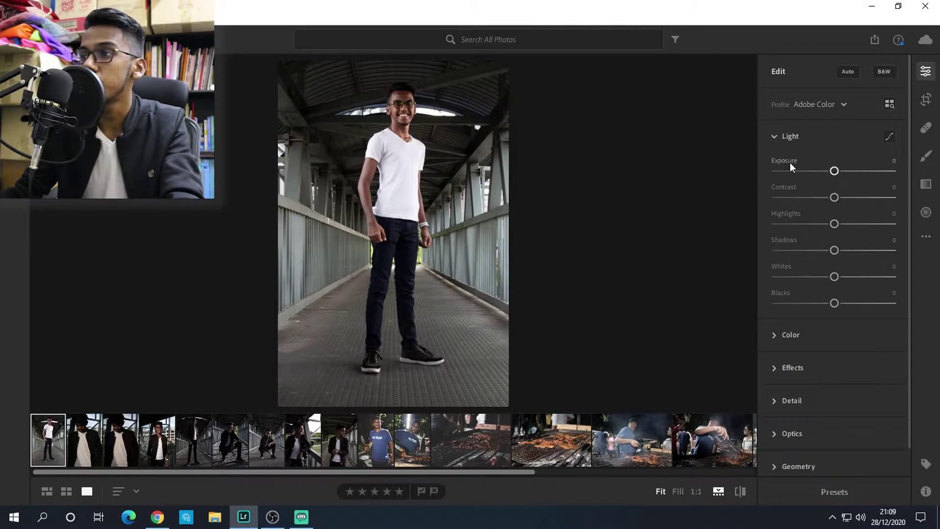
Try the portrait's Exposure at +5.00 and -4.44, and reset it to 0
{"action": "mouse_move", "coordinate": [790, 165]}
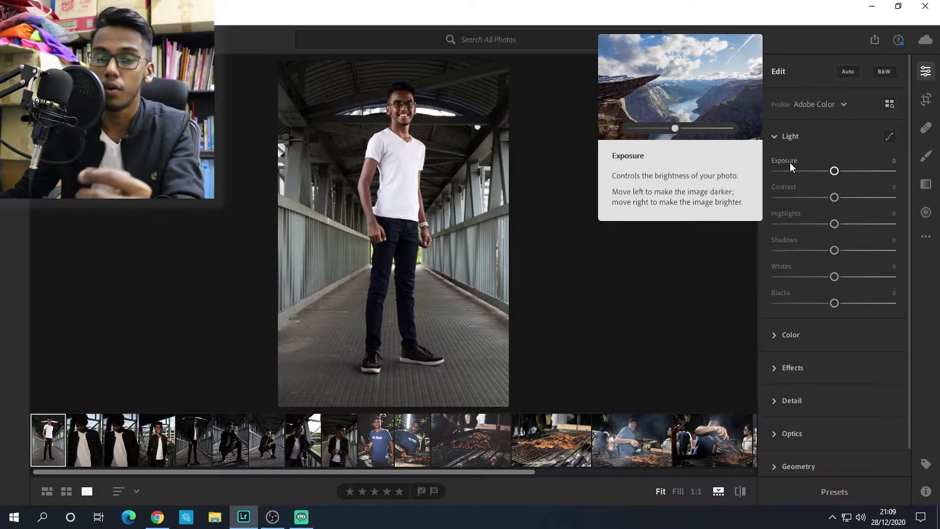
{"action": "left_click_drag", "start_coordinate": [833, 171], "coordinate": [912, 167]}
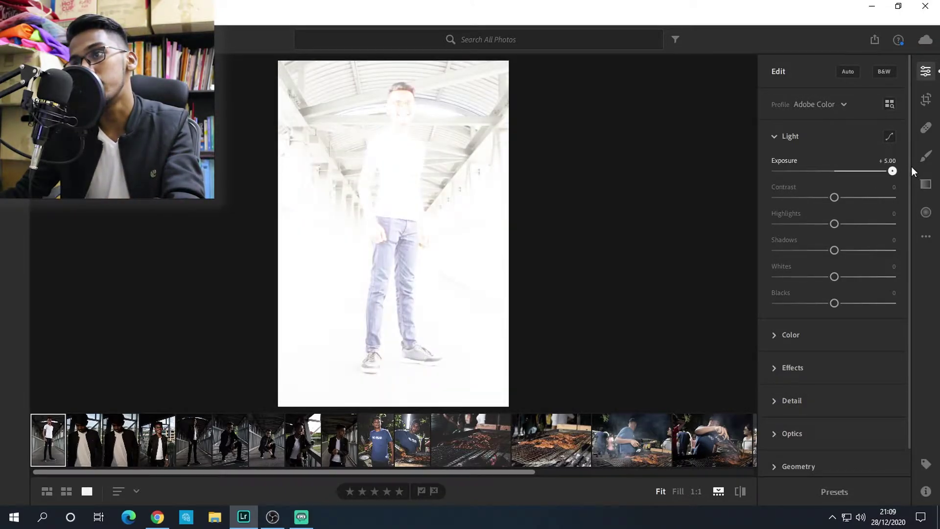
{"action": "double_click", "coordinate": [787, 158]}
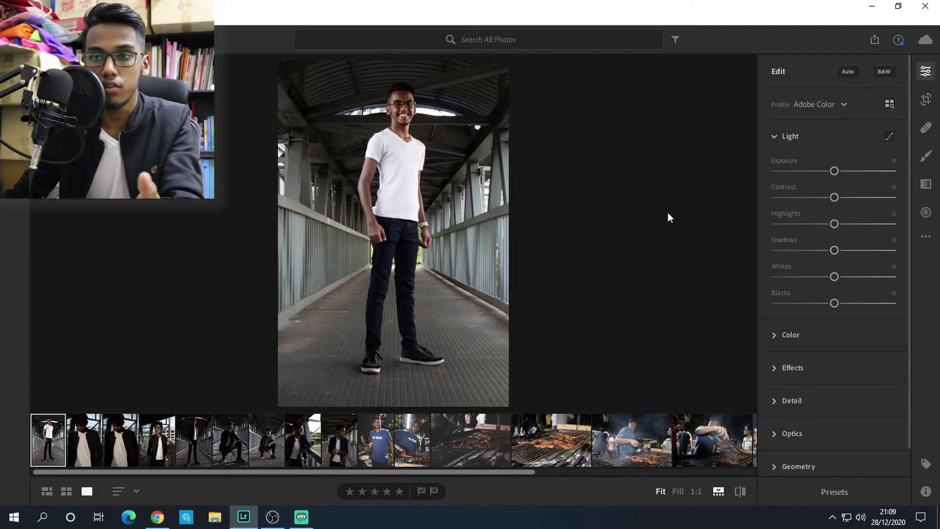
{"action": "left_click_drag", "start_coordinate": [833, 172], "coordinate": [781, 171]}
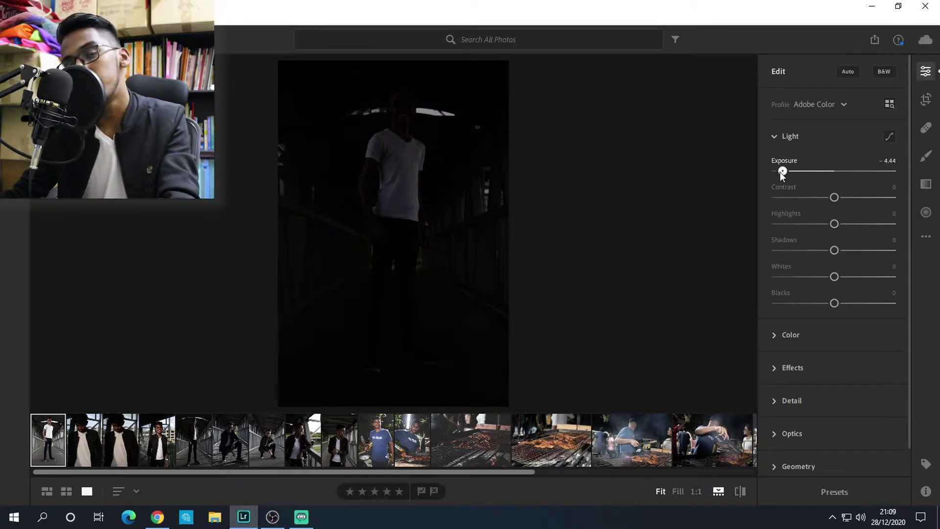
{"action": "left_click_drag", "start_coordinate": [781, 172], "coordinate": [892, 171]}
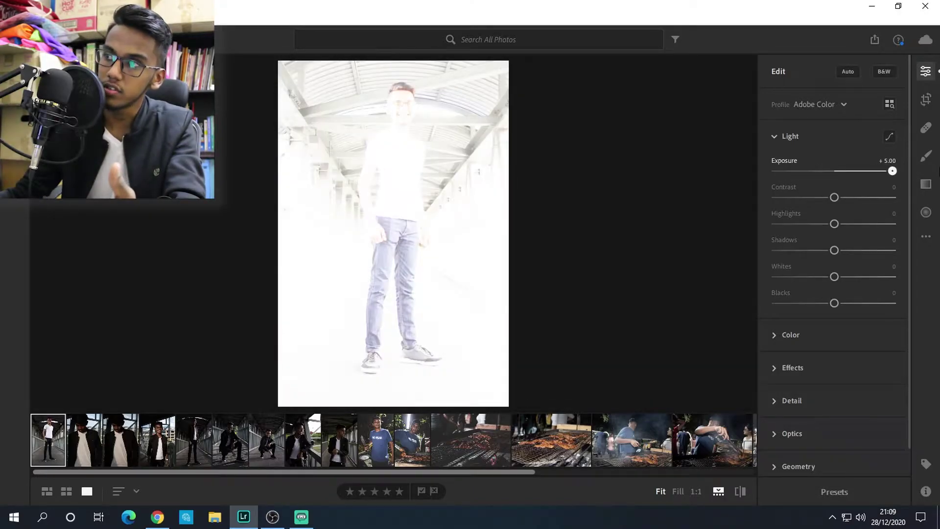
{"action": "double_click", "coordinate": [783, 161]}
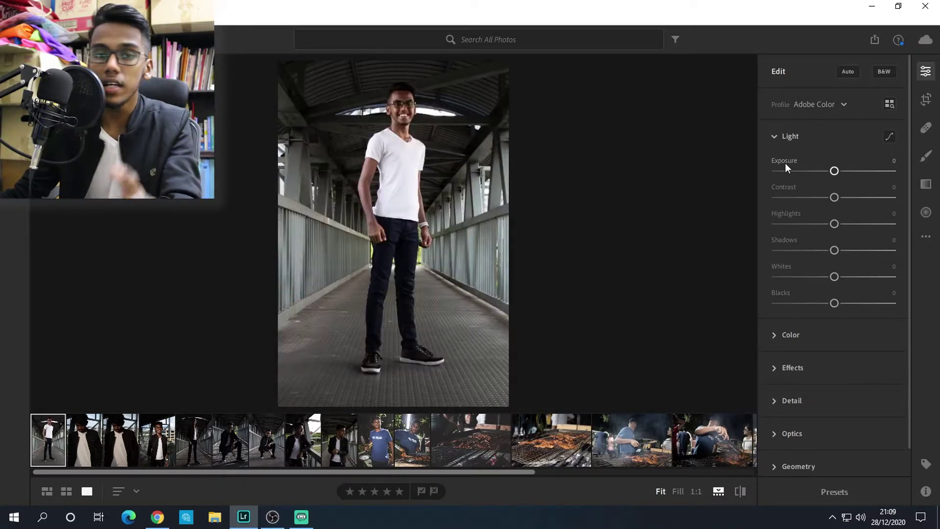
Try the portrait's Contrast at -87, inspecting the face up close, and at +62, and reset it to 0
{"action": "mouse_move", "coordinate": [786, 190]}
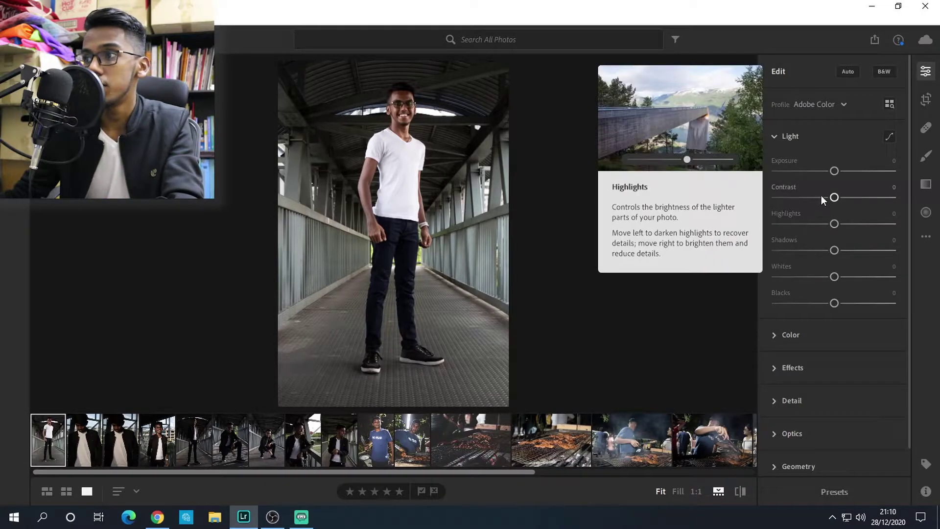
{"action": "left_click_drag", "start_coordinate": [834, 198], "coordinate": [829, 199]}
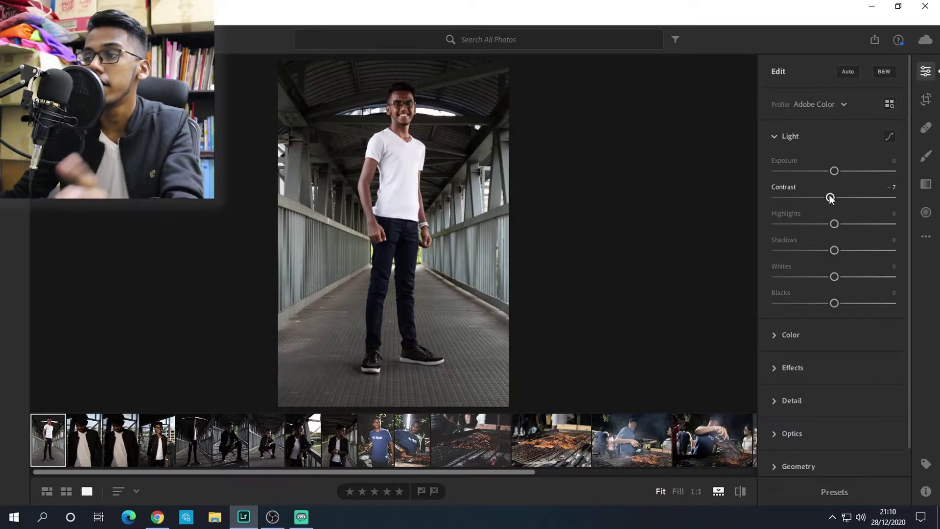
{"action": "left_click_drag", "start_coordinate": [805, 196], "coordinate": [783, 196]}
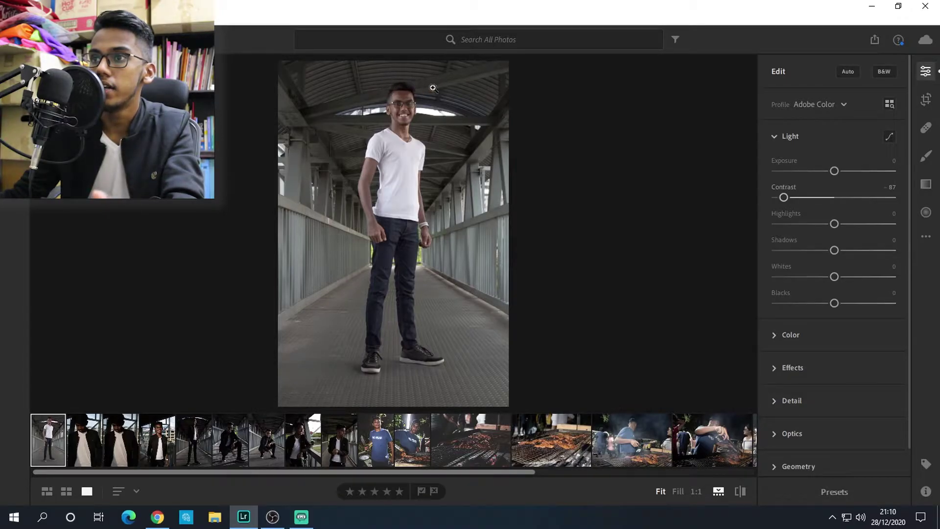
{"action": "left_click", "coordinate": [406, 89]}
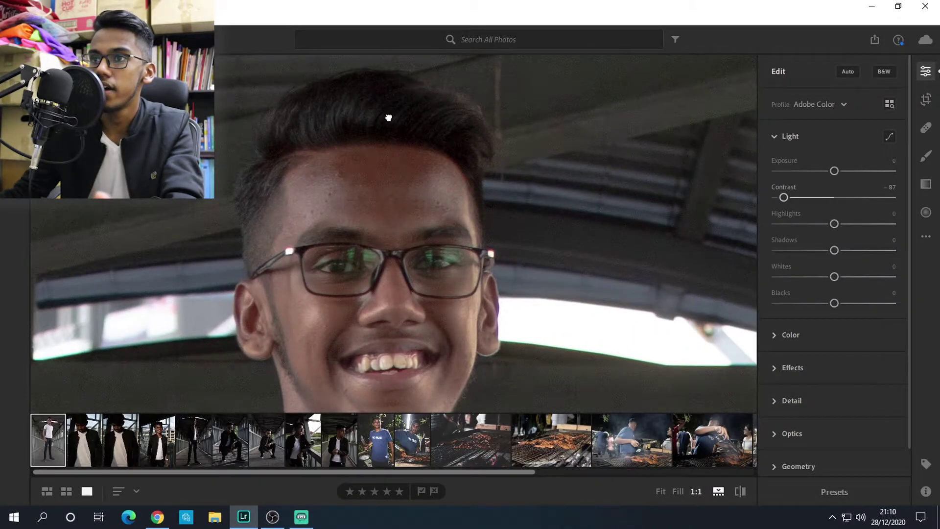
{"action": "left_click", "coordinate": [385, 120]}
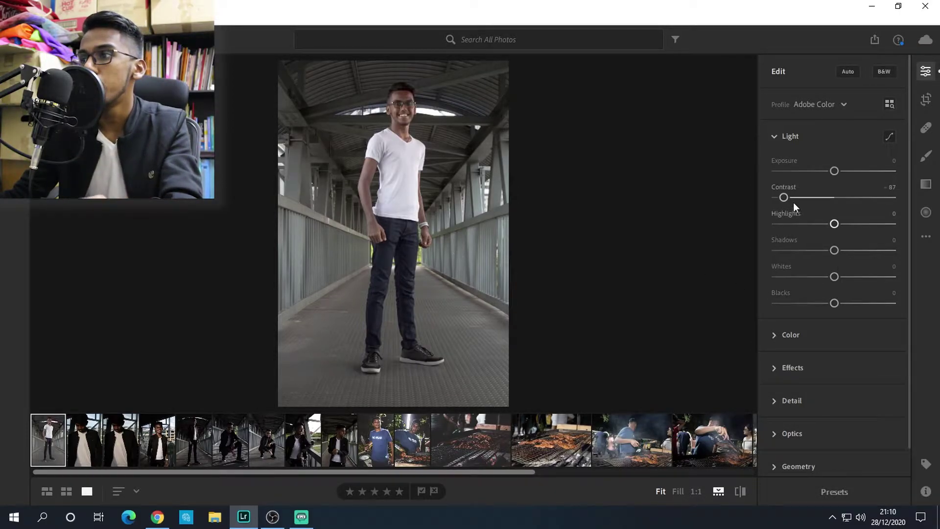
{"action": "left_click_drag", "start_coordinate": [785, 195], "coordinate": [870, 206]}
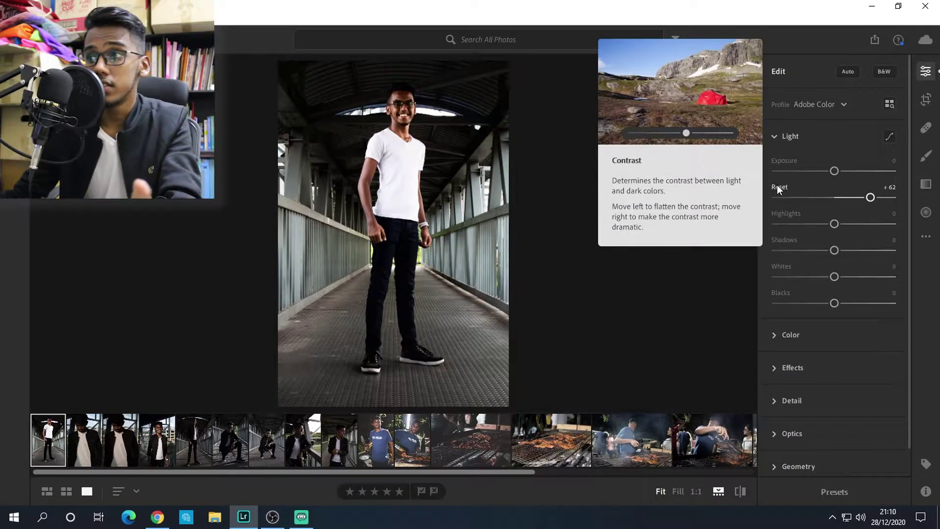
{"action": "double_click", "coordinate": [778, 186]}
Try the portrait's Highlights at -100 and +100 on the full image, and reset them to 0
{"action": "mouse_move", "coordinate": [779, 215]}
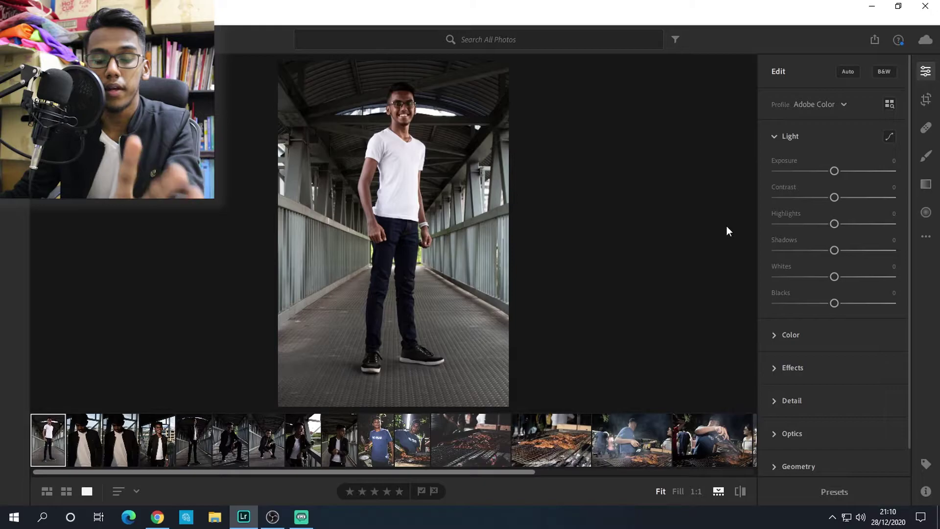
{"action": "left_click_drag", "start_coordinate": [834, 225], "coordinate": [762, 231]}
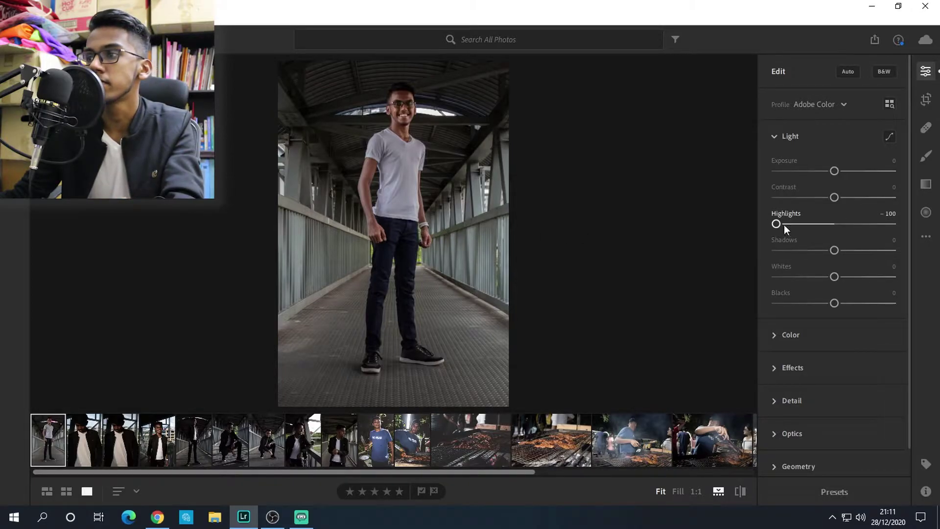
{"action": "left_click_drag", "start_coordinate": [780, 224], "coordinate": [912, 234]}
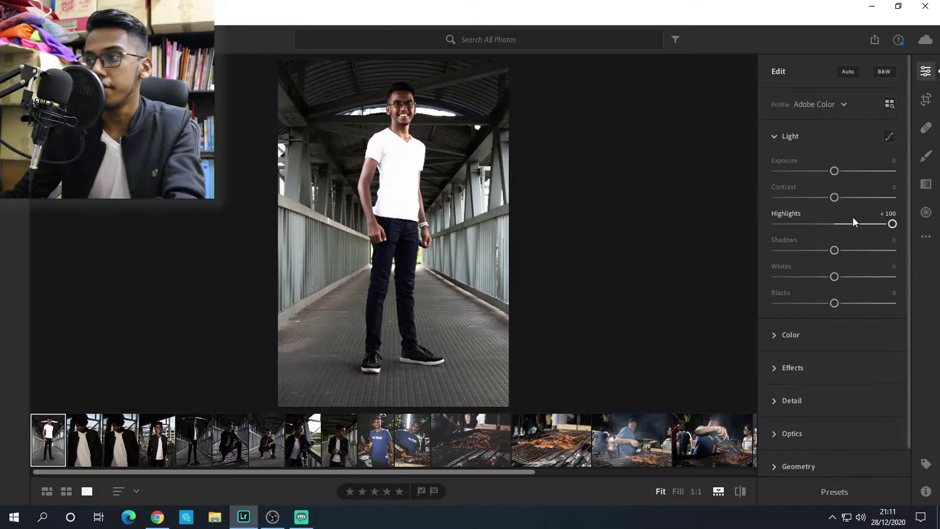
{"action": "double_click", "coordinate": [792, 213]}
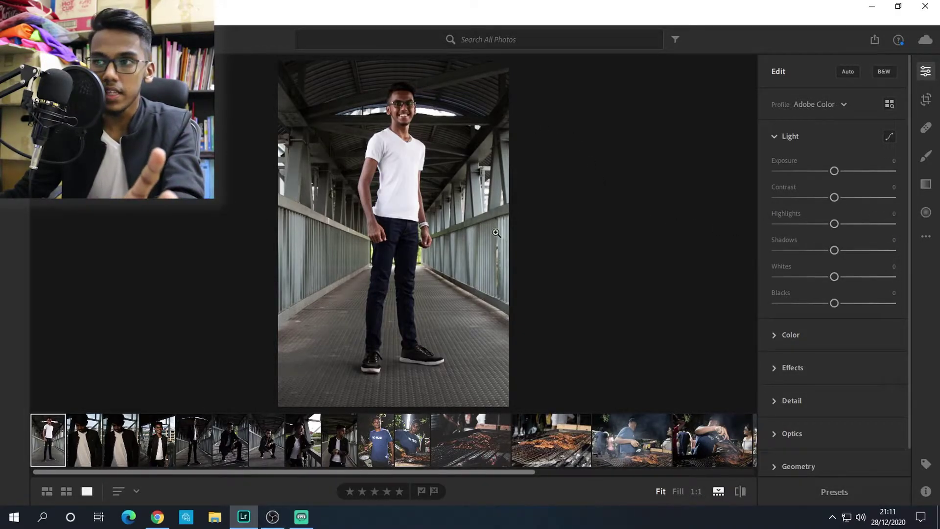
Compare Highlights at -100 and +100 on a 1:1 close-up of the face, and reset them to 0
{"action": "mouse_move", "coordinate": [788, 243]}
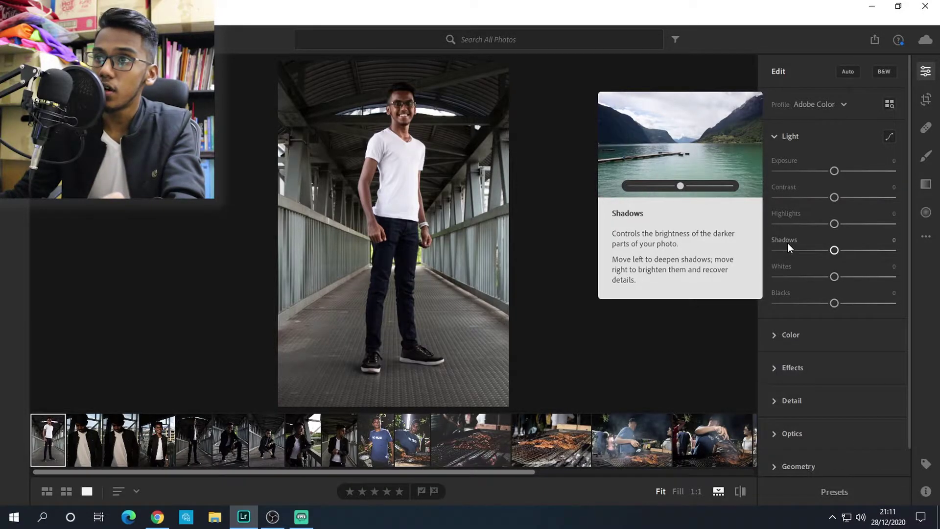
{"action": "left_click_drag", "start_coordinate": [411, 122], "coordinate": [416, 325]}
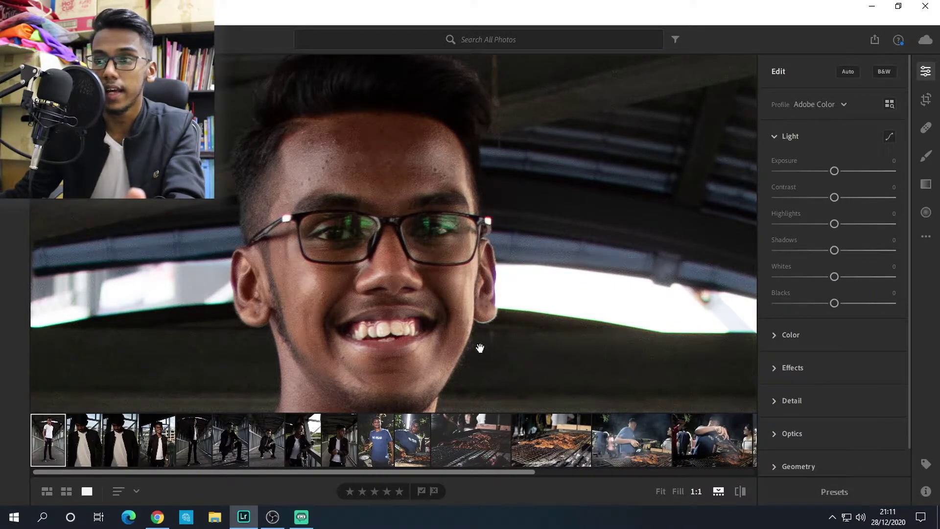
{"action": "left_click_drag", "start_coordinate": [825, 223], "coordinate": [773, 237]}
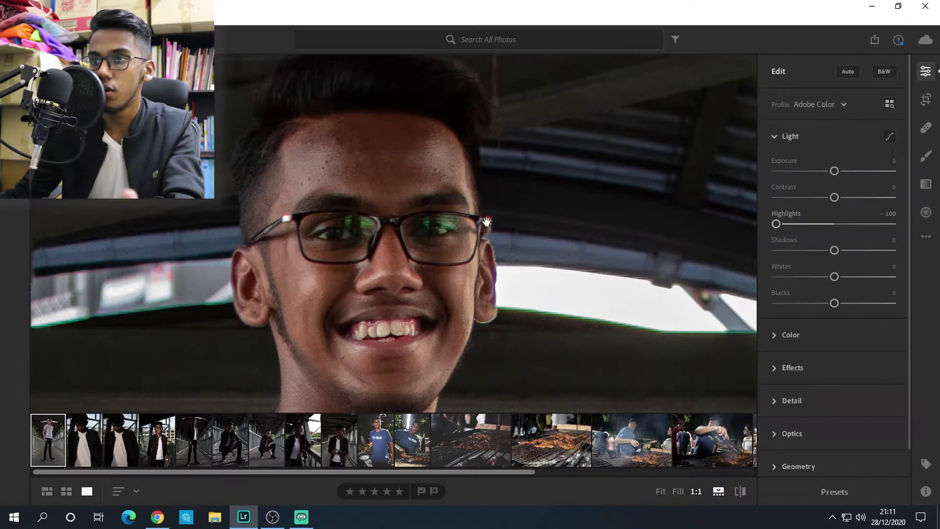
{"action": "left_click_drag", "start_coordinate": [775, 223], "coordinate": [892, 223]}
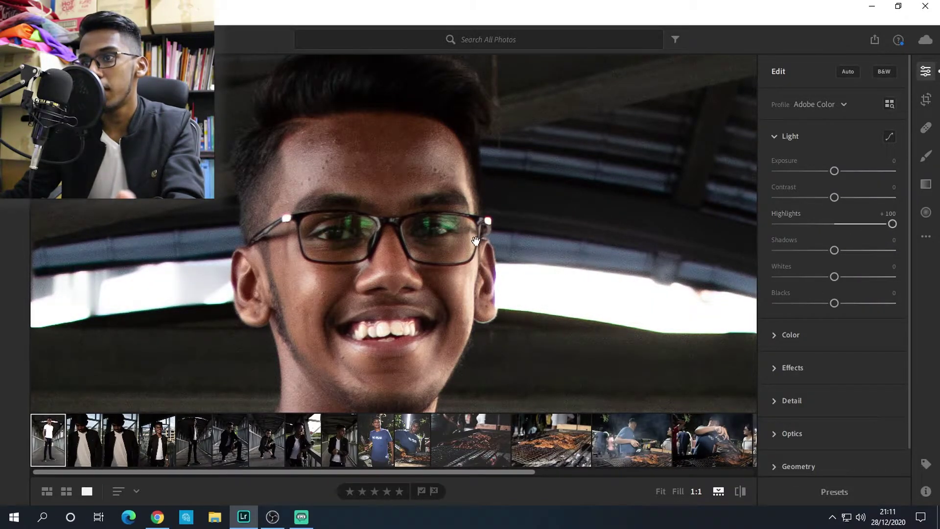
{"action": "double_click", "coordinate": [838, 223]}
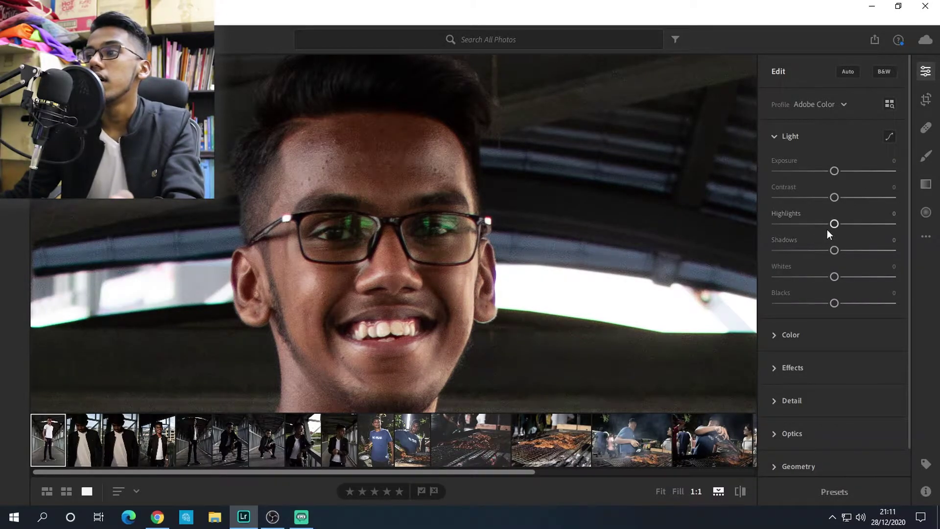
Try the portrait's Shadows at -37, +100 and -100, and reset them to 0 with the full image in view
{"action": "mouse_move", "coordinate": [830, 253]}
{"action": "left_mouse_down"}
{"action": "mouse_move", "coordinate": [799, 253]}
{"action": "mouse_move", "coordinate": [827, 257]}
{"action": "mouse_move", "coordinate": [812, 254]}
{"action": "left_mouse_up"}
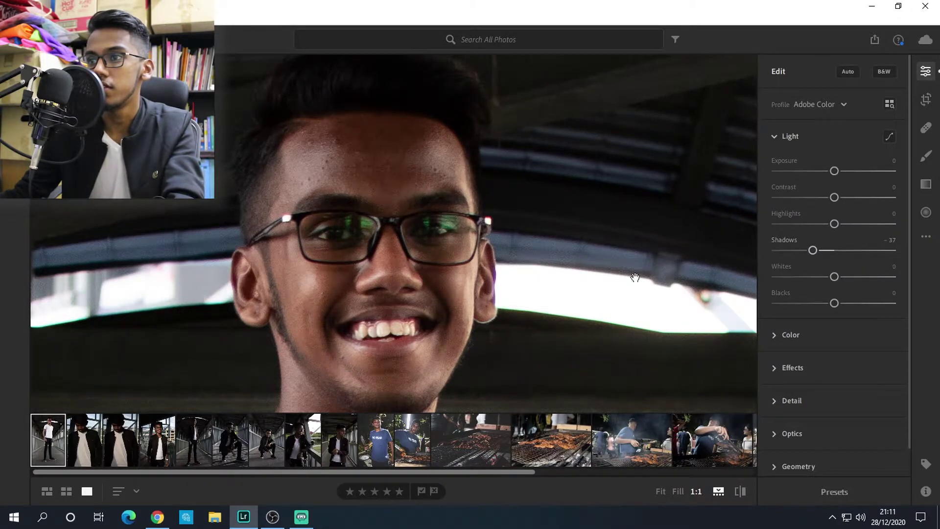
{"action": "left_click_drag", "start_coordinate": [813, 250], "coordinate": [918, 250]}
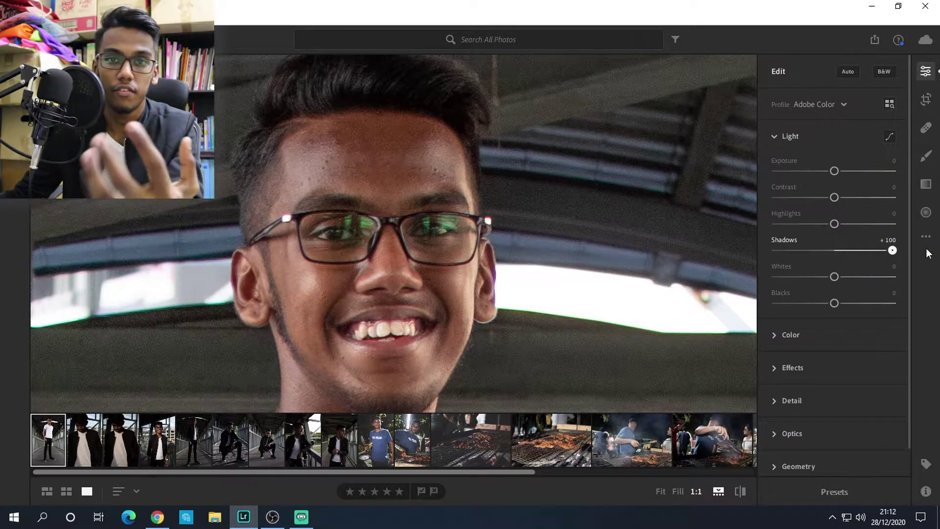
{"action": "left_click_drag", "start_coordinate": [879, 252], "coordinate": [775, 264]}
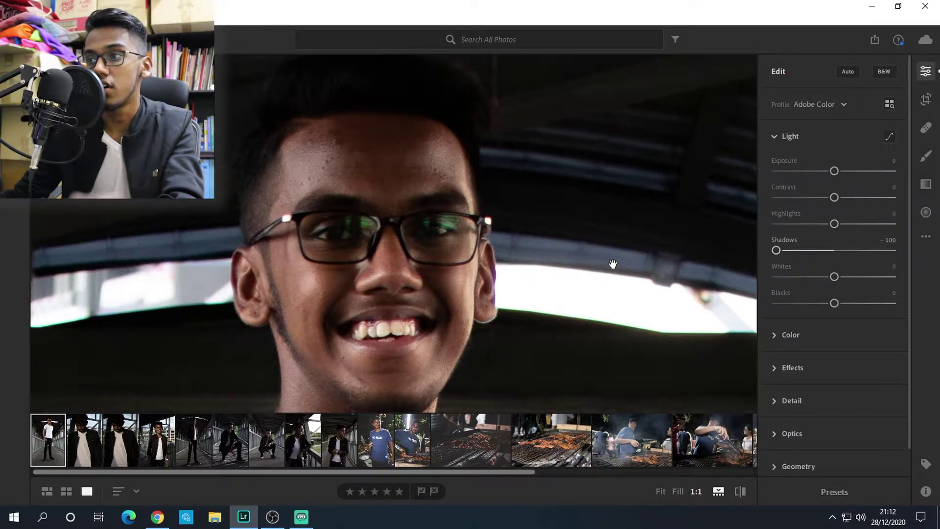
{"action": "key", "text": "shift+g"}
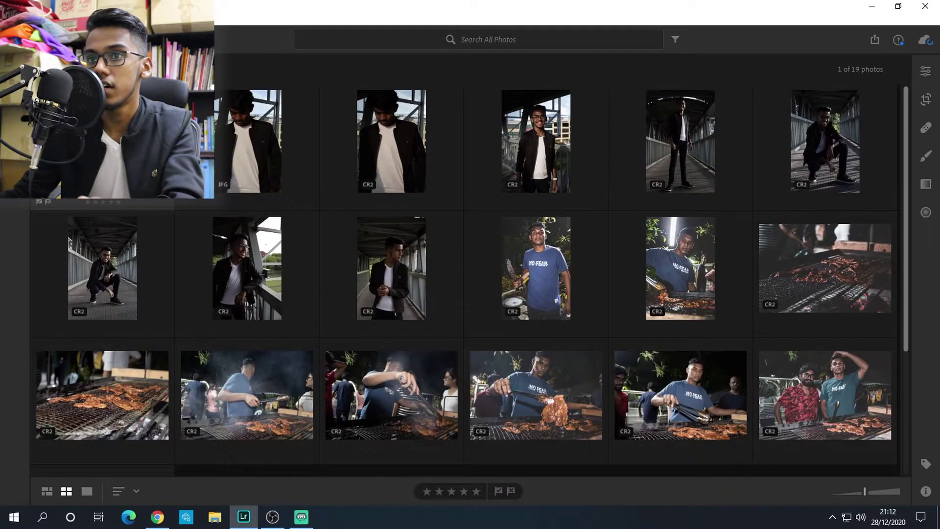
{"action": "key", "text": "d"}
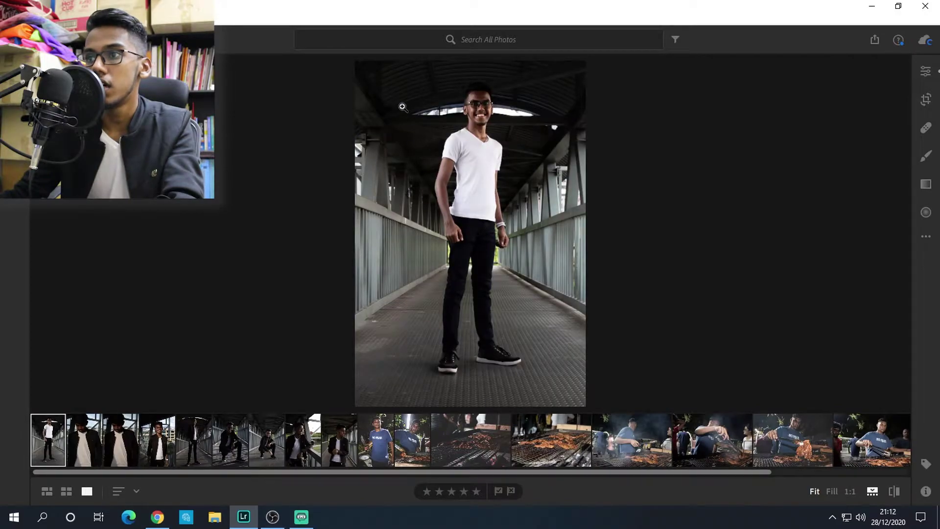
{"action": "left_click", "coordinate": [925, 72]}
{"action": "double_click", "coordinate": [828, 251]}
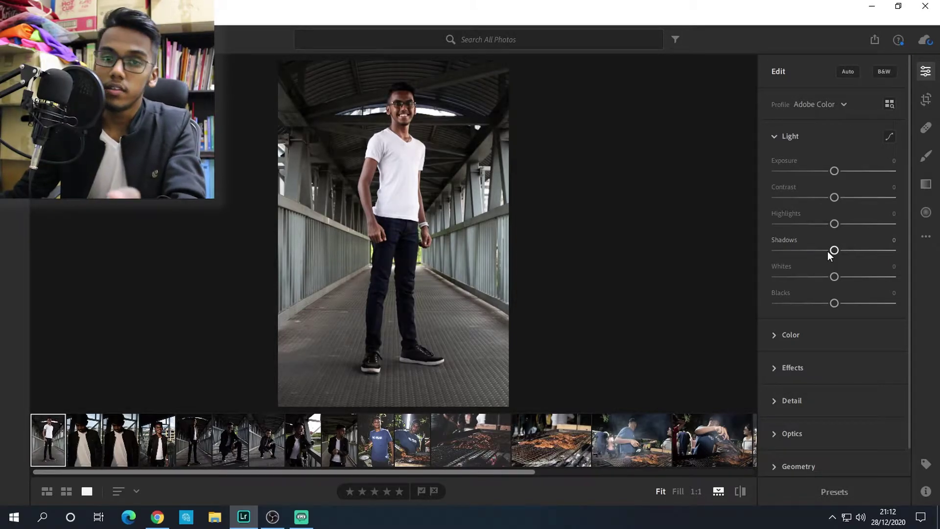
Try the portrait's Whites at -100, +16, -62 and +30, and raise them to the maximum
{"action": "mouse_move", "coordinate": [783, 265]}
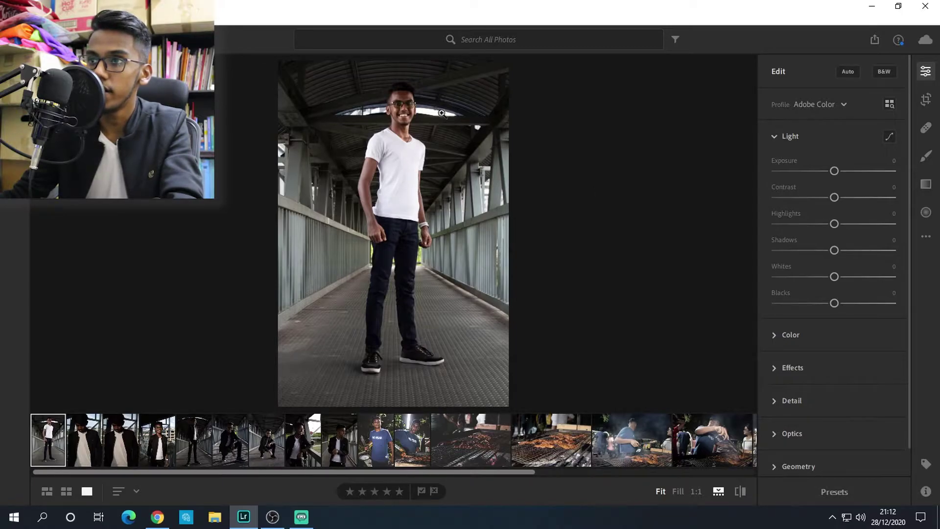
{"action": "left_click_drag", "start_coordinate": [834, 276], "coordinate": [766, 290]}
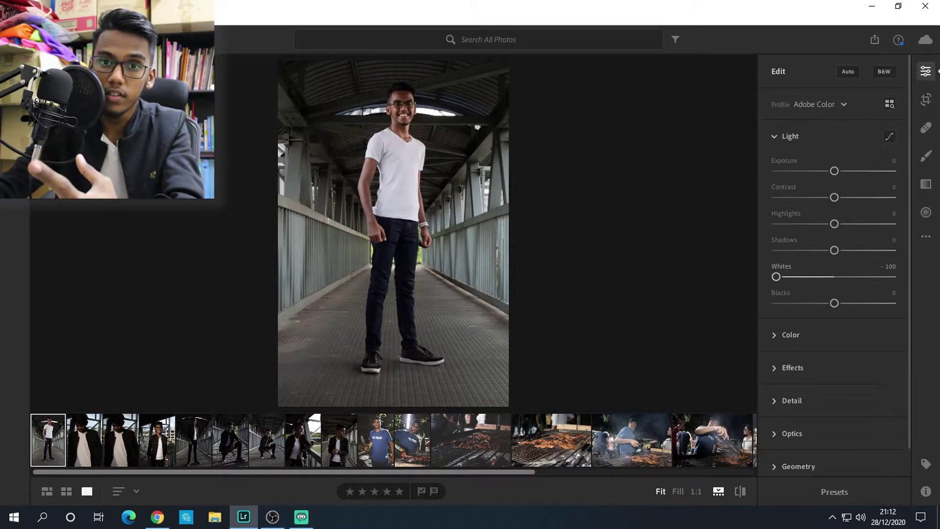
{"action": "right_click", "coordinate": [573, 517]}
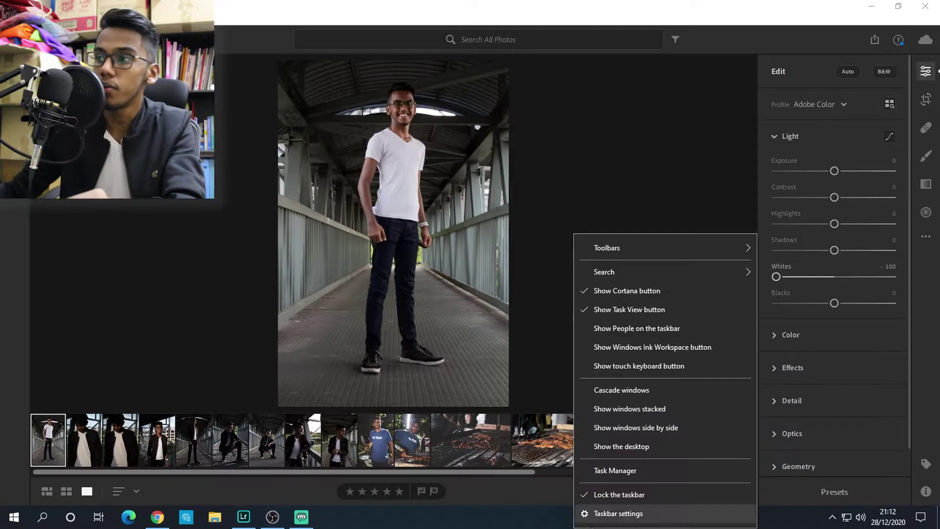
{"action": "left_click", "coordinate": [800, 278]}
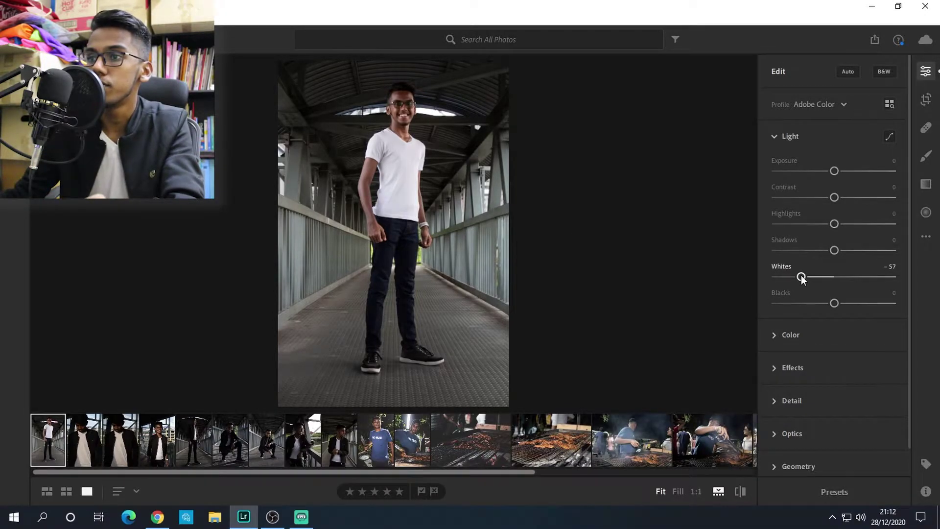
{"action": "left_click_drag", "start_coordinate": [801, 278], "coordinate": [835, 278]}
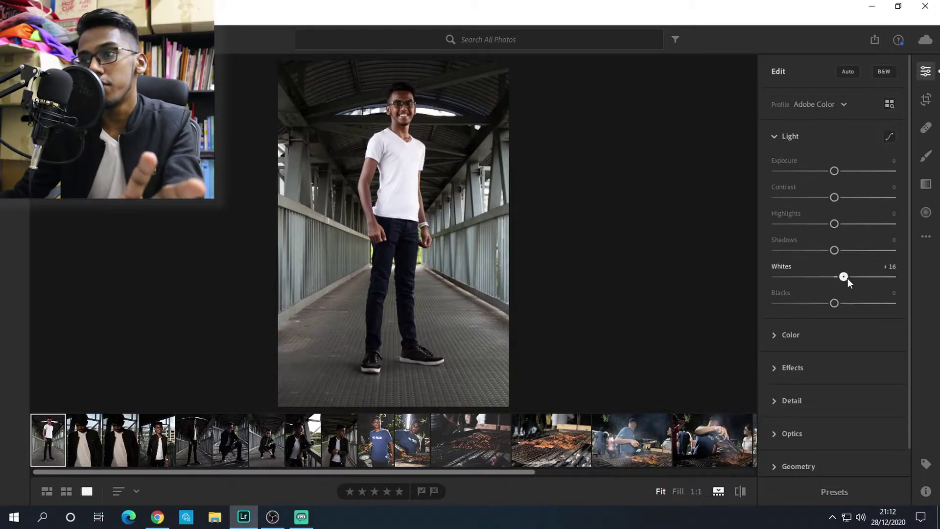
{"action": "left_click_drag", "start_coordinate": [809, 278], "coordinate": [798, 277]}
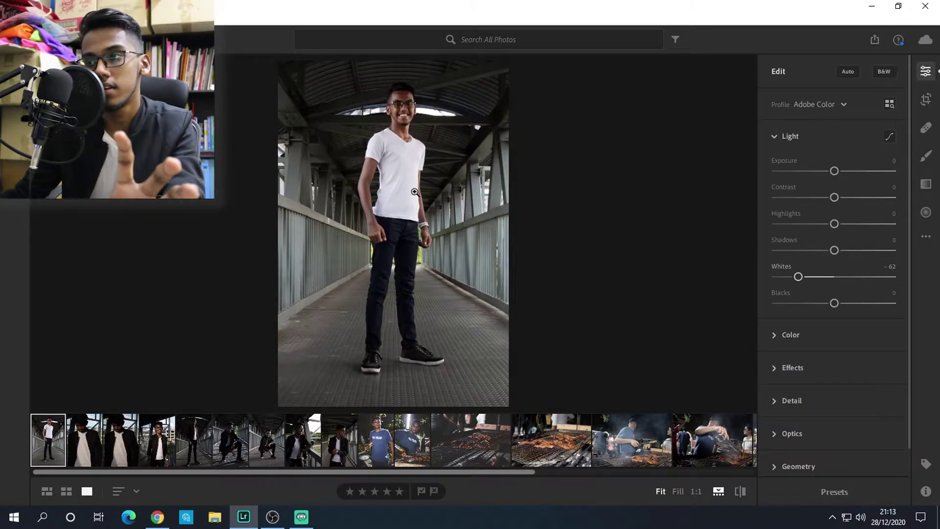
{"action": "left_click_drag", "start_coordinate": [798, 277], "coordinate": [853, 278]}
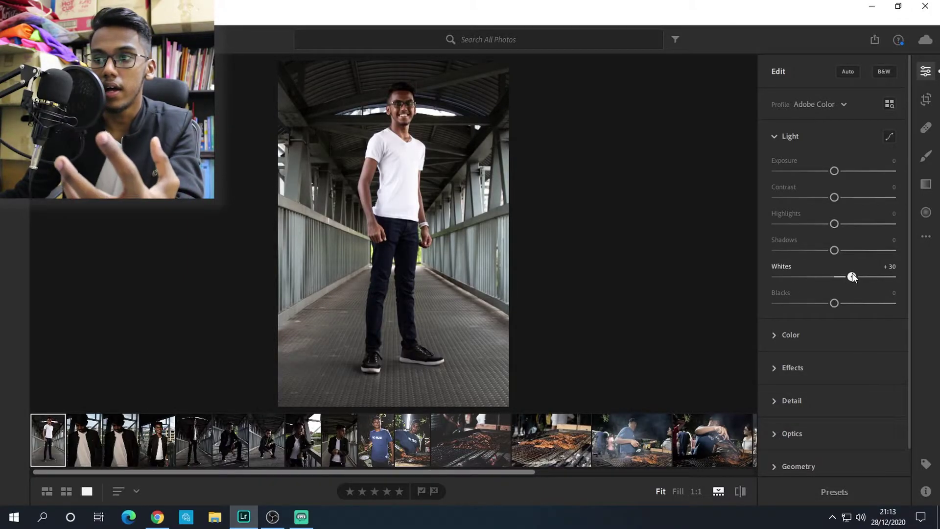
{"action": "left_click_drag", "start_coordinate": [852, 277], "coordinate": [916, 284]}
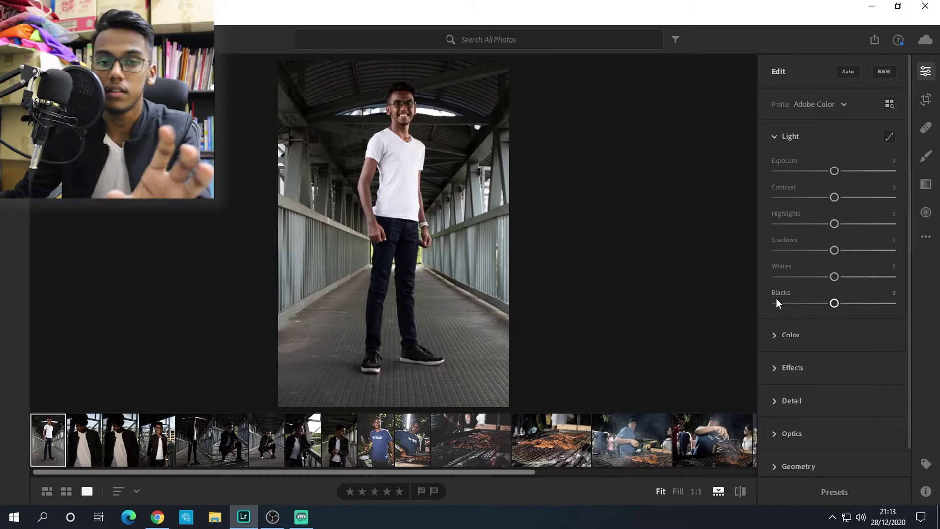
Try the portrait's Blacks at -100 and +100, and reset them to 0
{"action": "left_click_drag", "start_coordinate": [834, 303], "coordinate": [775, 304]}
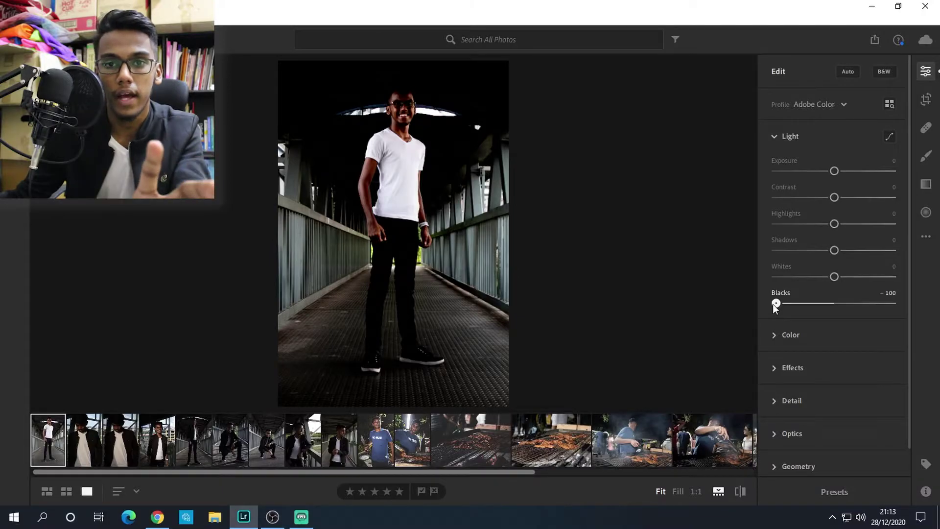
{"action": "left_click_drag", "start_coordinate": [775, 304], "coordinate": [934, 306]}
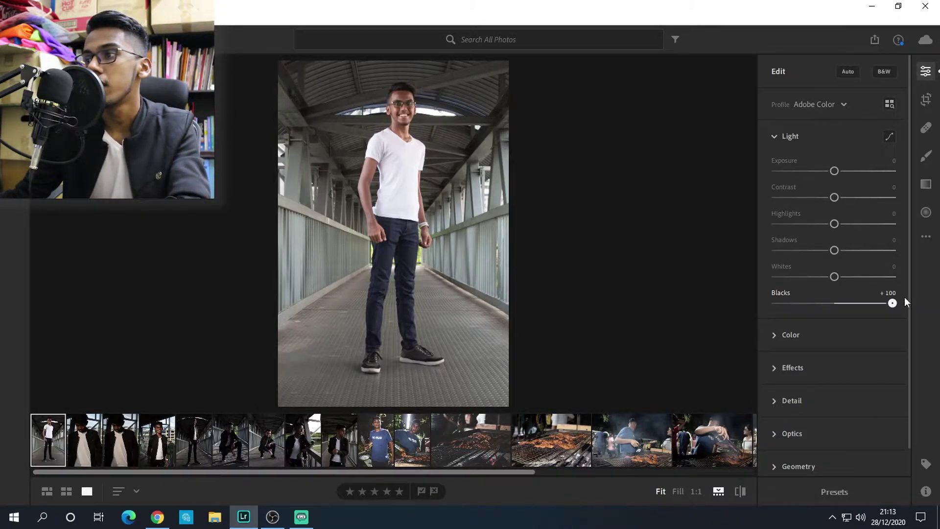
{"action": "left_click", "coordinate": [783, 294]}
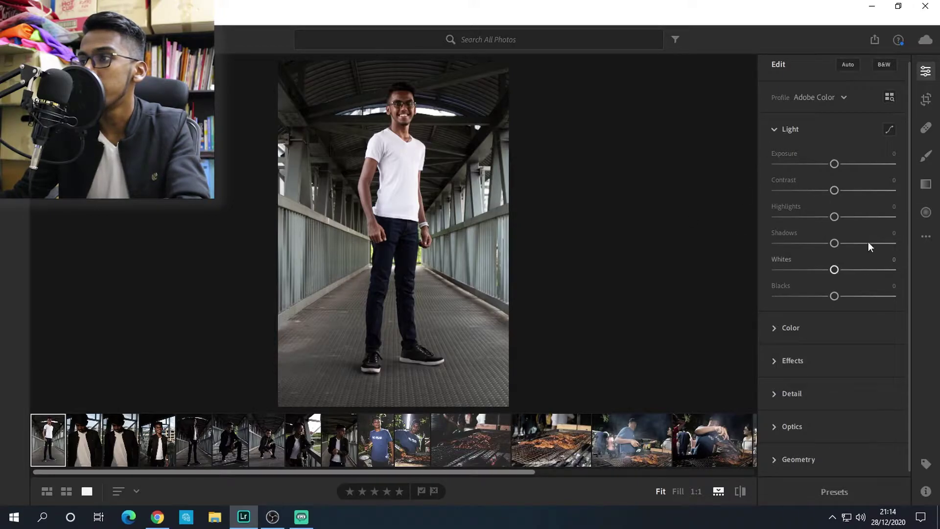
Open the Tone Curve, try lifting its shadows and lowering its midtones, and reset the curve to a straight line
{"action": "left_click", "coordinate": [890, 129]}
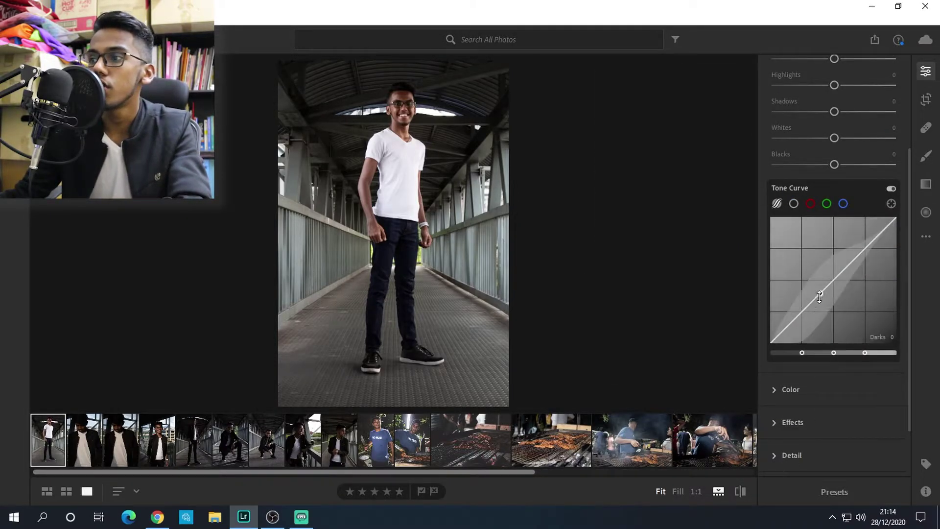
{"action": "left_click_drag", "start_coordinate": [796, 321], "coordinate": [797, 306]}
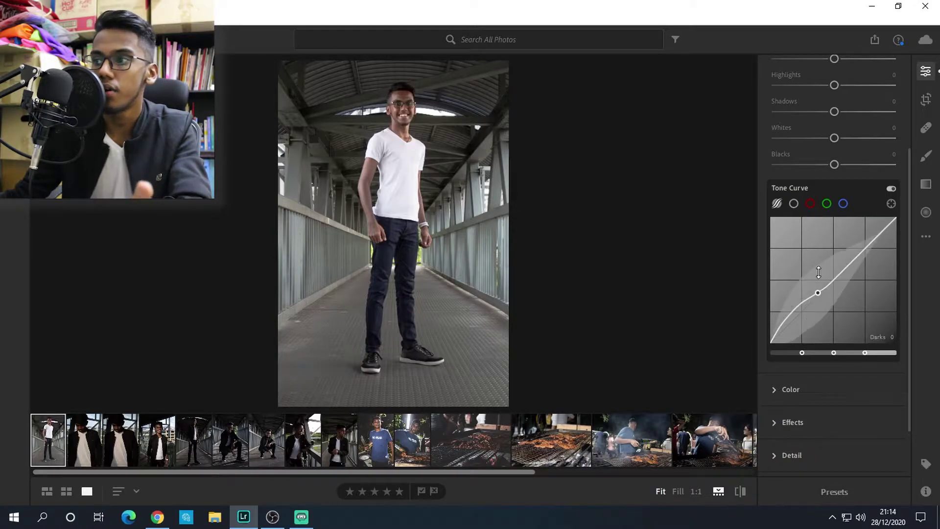
{"action": "mouse_move", "coordinate": [834, 278]}
{"action": "left_mouse_down"}
{"action": "mouse_move", "coordinate": [841, 267]}
{"action": "mouse_move", "coordinate": [841, 282]}
{"action": "left_mouse_up"}
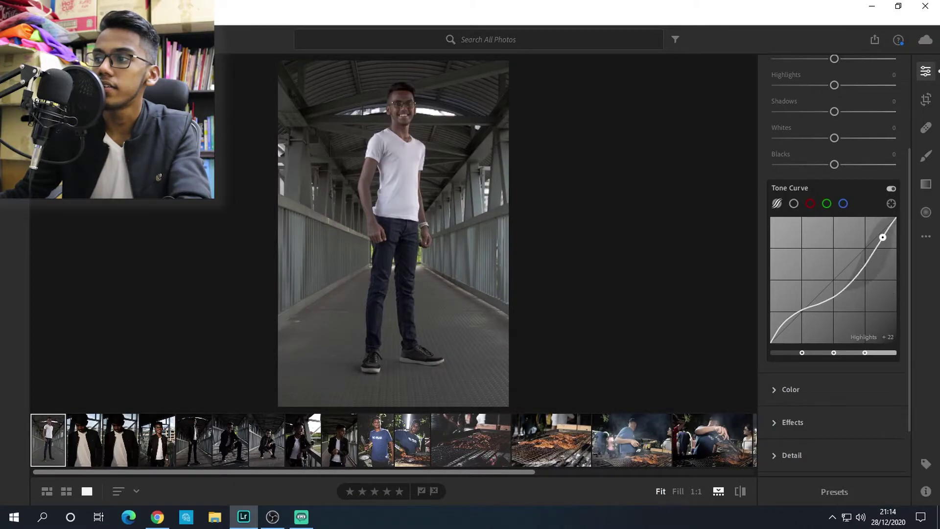
{"action": "double_click", "coordinate": [884, 283]}
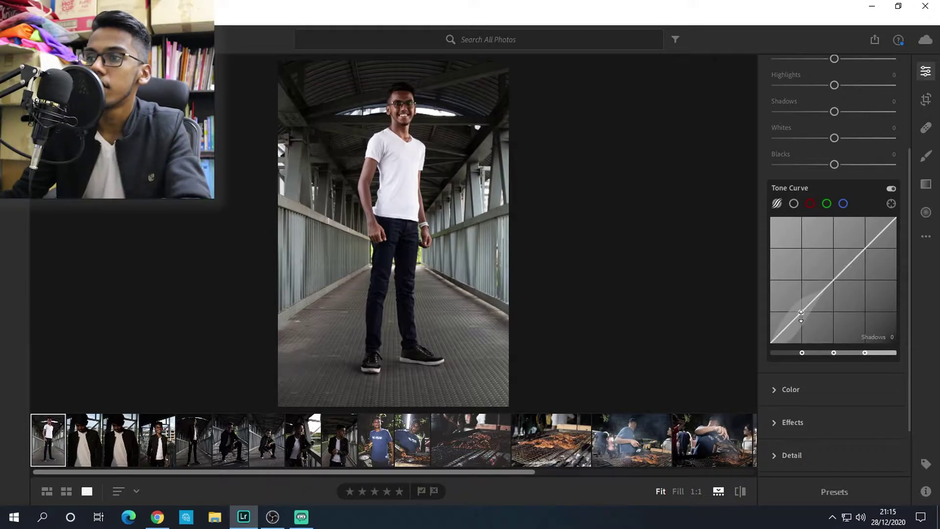
Shape the parametric tone curve by lifting the shadows and pulling the highlights below the diagonal
{"action": "mouse_move", "coordinate": [836, 286]}
{"action": "left_mouse_down"}
{"action": "mouse_move", "coordinate": [836, 267]}
{"action": "mouse_move", "coordinate": [836, 280]}
{"action": "left_mouse_up"}
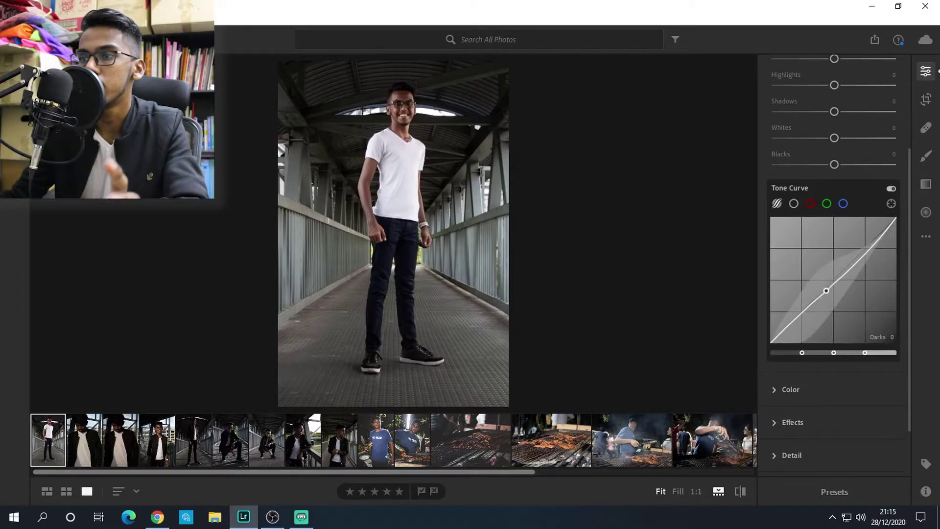
{"action": "left_click_drag", "start_coordinate": [790, 329], "coordinate": [789, 319]}
{"action": "left_click_drag", "start_coordinate": [891, 235], "coordinate": [870, 270]}
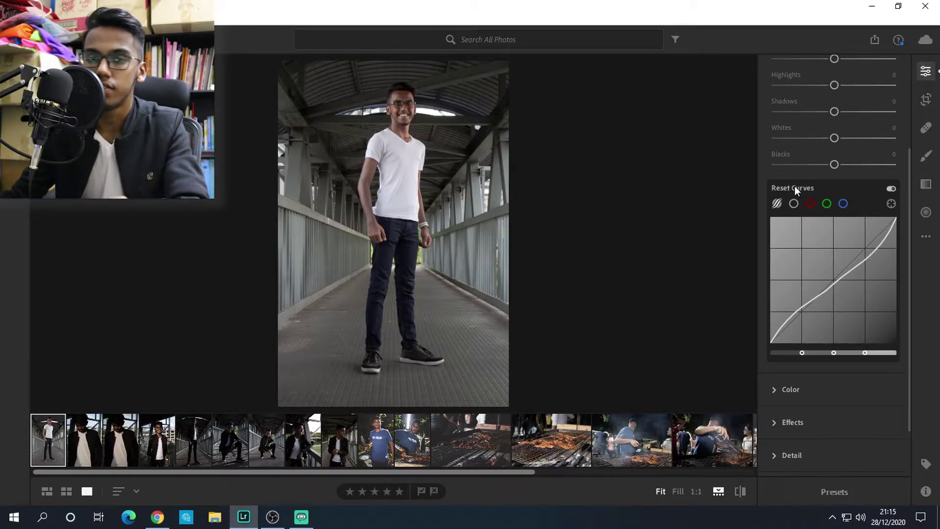
Look through the Tone Curve's overall point curve and its red and blue channel curves
{"action": "left_click", "coordinate": [794, 203]}
{"action": "left_click", "coordinate": [810, 203]}
{"action": "left_click", "coordinate": [843, 203]}
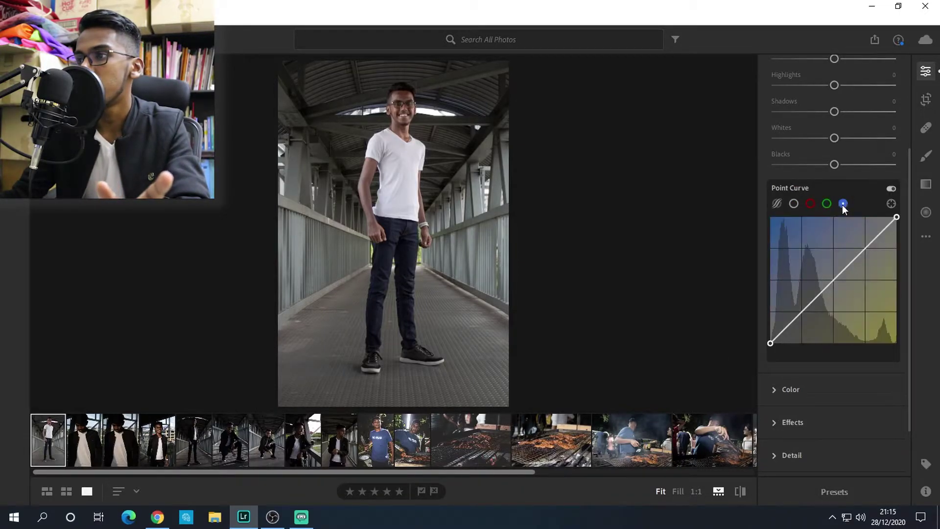
{"action": "left_click", "coordinate": [794, 203]}
Try raising the midtones of the red channel's point curve, and remove the added point
{"action": "left_click", "coordinate": [810, 204]}
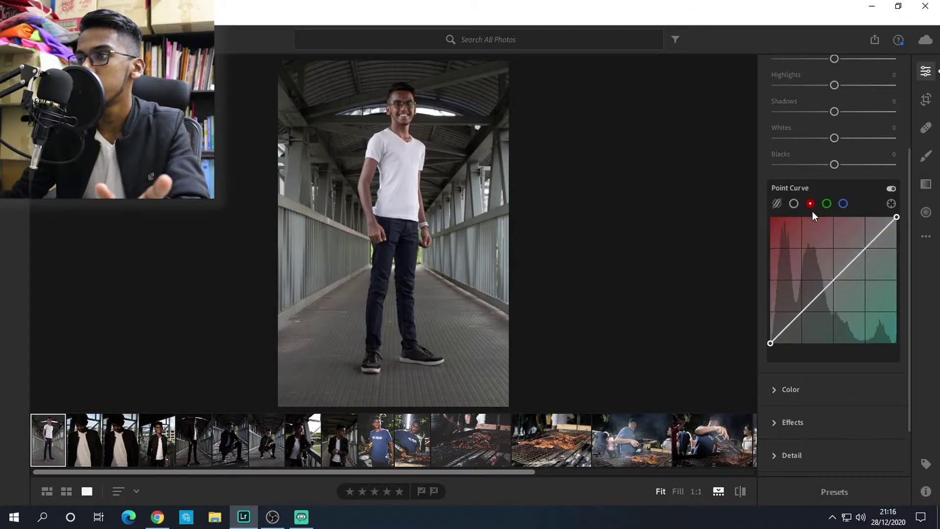
{"action": "left_click_drag", "start_coordinate": [823, 289], "coordinate": [821, 258]}
{"action": "double_click", "coordinate": [821, 259]}
Return to the parametric tone curve, try resetting it, and undo the reset
{"action": "left_click", "coordinate": [778, 203]}
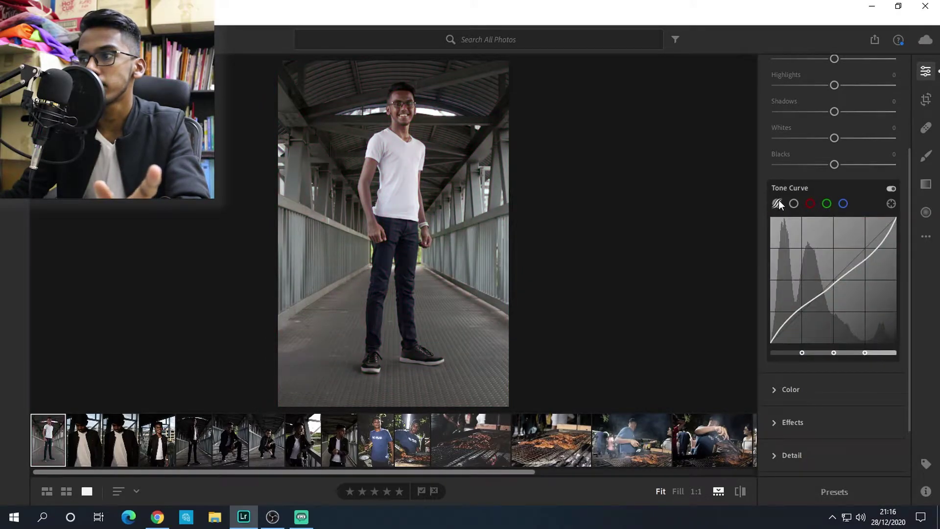
{"action": "left_click", "coordinate": [810, 186]}
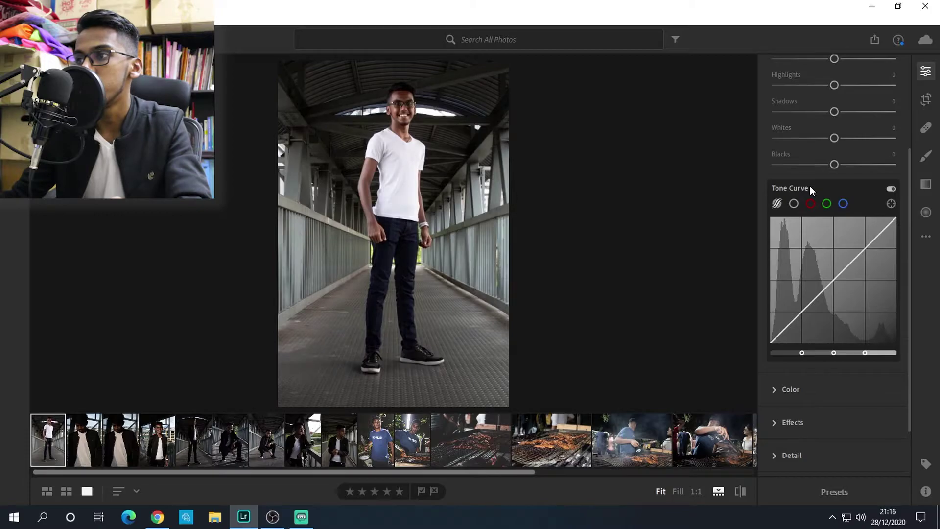
{"action": "key", "text": "ctrl+z"}
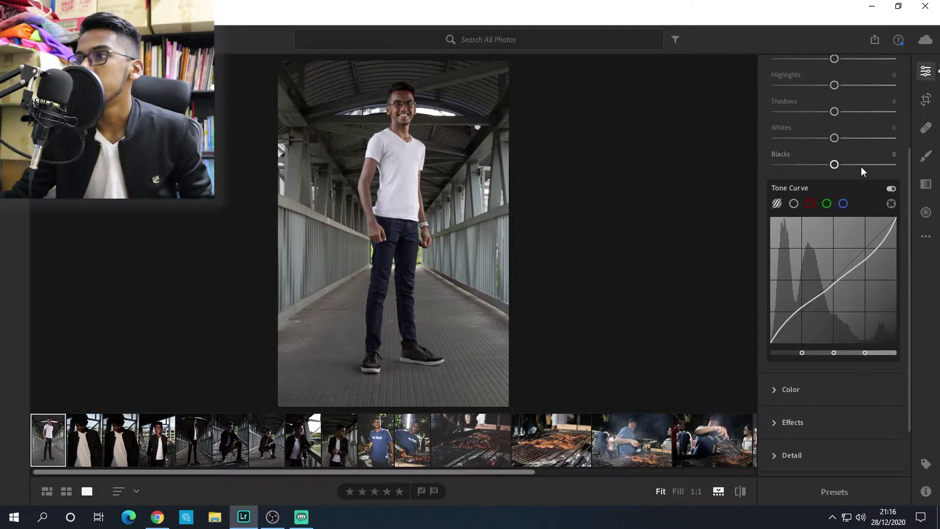
Set the portrait's Contrast to -35, Highlights to +3, Shadows to -37, Whites to +41 and Blacks to +19
{"action": "scroll", "coordinate": [867, 187], "scroll_direction": "up", "scroll_amount": 5}
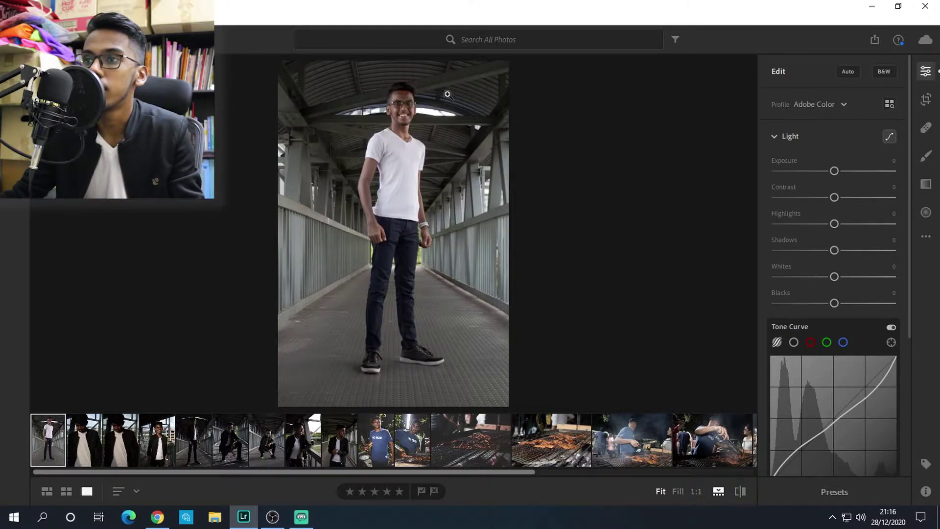
{"action": "left_click_drag", "start_coordinate": [834, 198], "coordinate": [819, 197]}
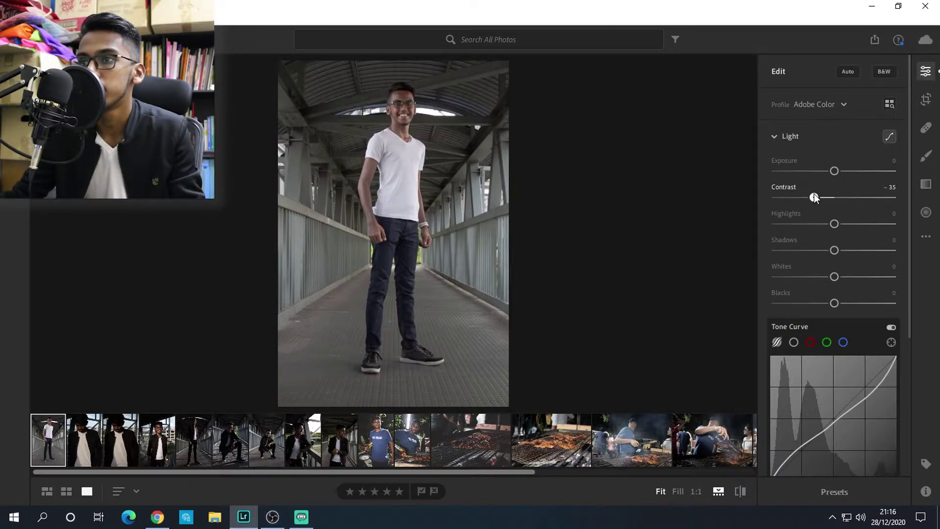
{"action": "left_click_drag", "start_coordinate": [813, 194], "coordinate": [815, 195]}
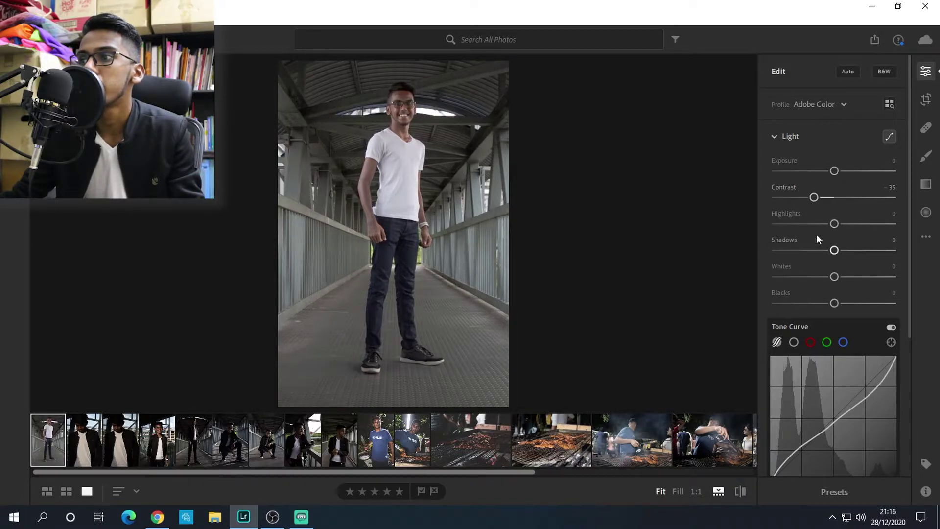
{"action": "left_click_drag", "start_coordinate": [835, 226], "coordinate": [844, 303]}
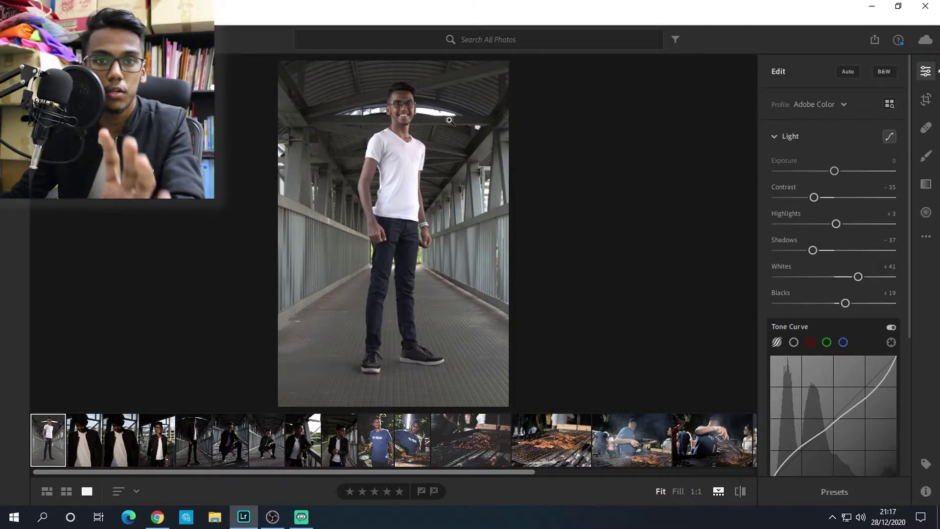
Collapse the Light adjustments, expand the Color adjustments, and set Vibrance to +37
{"action": "left_click", "coordinate": [774, 136]}
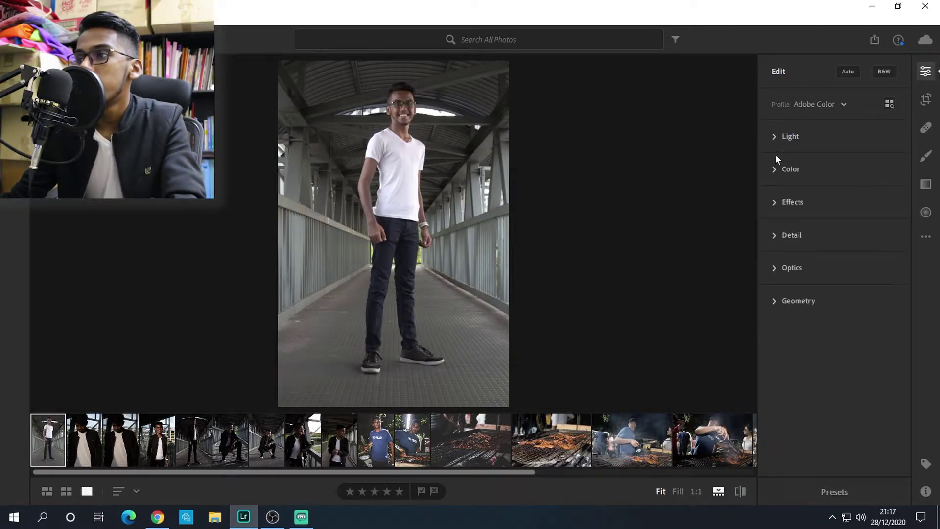
{"action": "left_click", "coordinate": [782, 170]}
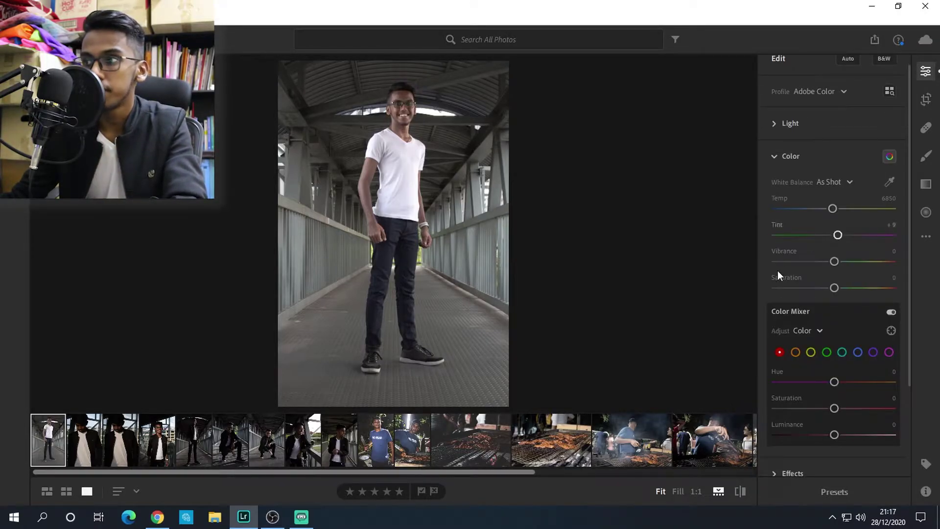
{"action": "mouse_move", "coordinate": [780, 204]}
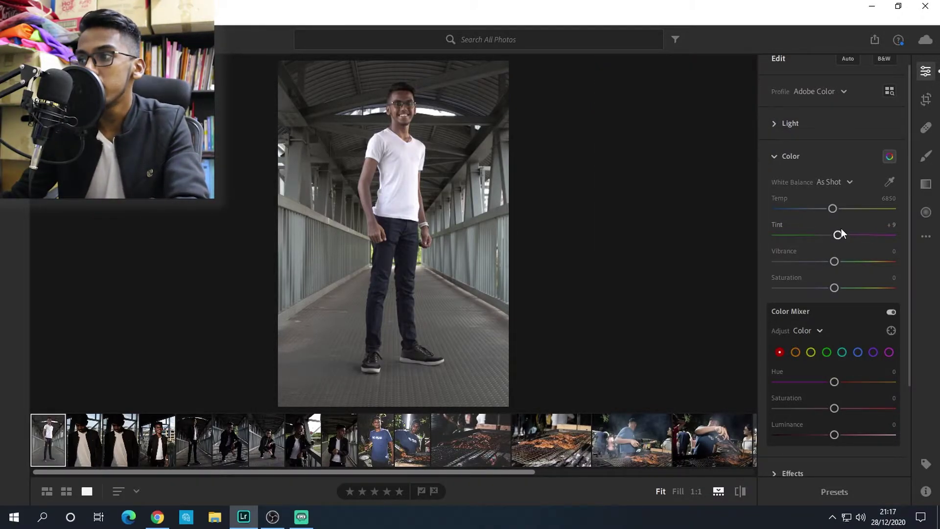
{"action": "mouse_move", "coordinate": [773, 223]}
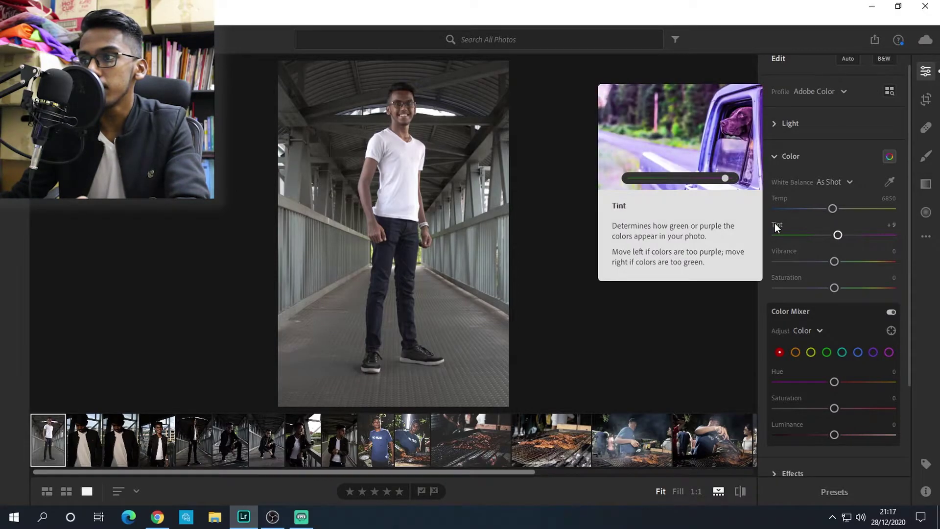
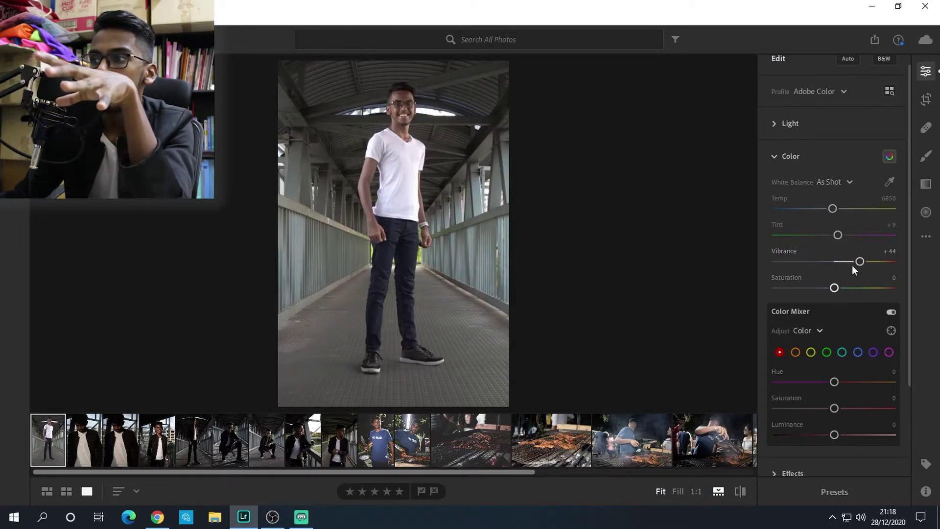
{"action": "left_click_drag", "start_coordinate": [855, 262], "coordinate": [854, 261]}
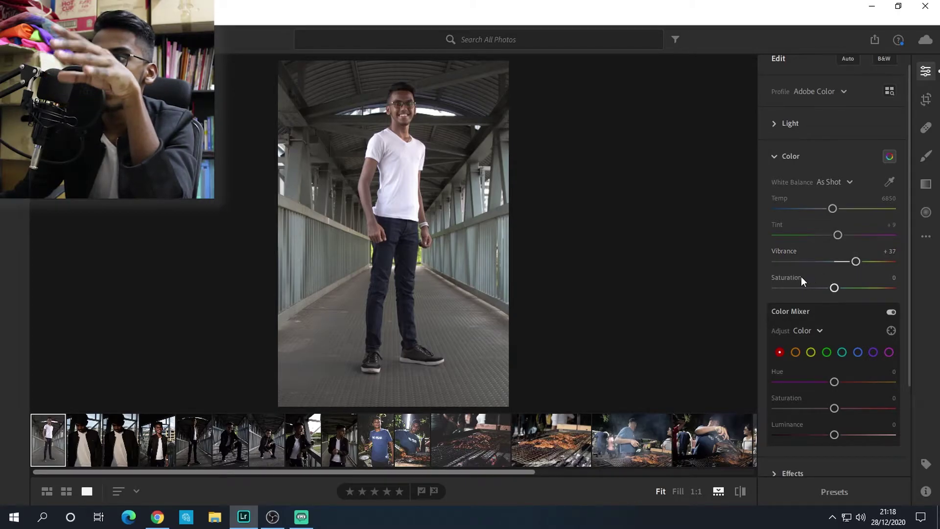
Try the portrait's Saturation at +42, reset it to 0, and set it to +10
{"action": "mouse_move", "coordinate": [800, 278]}
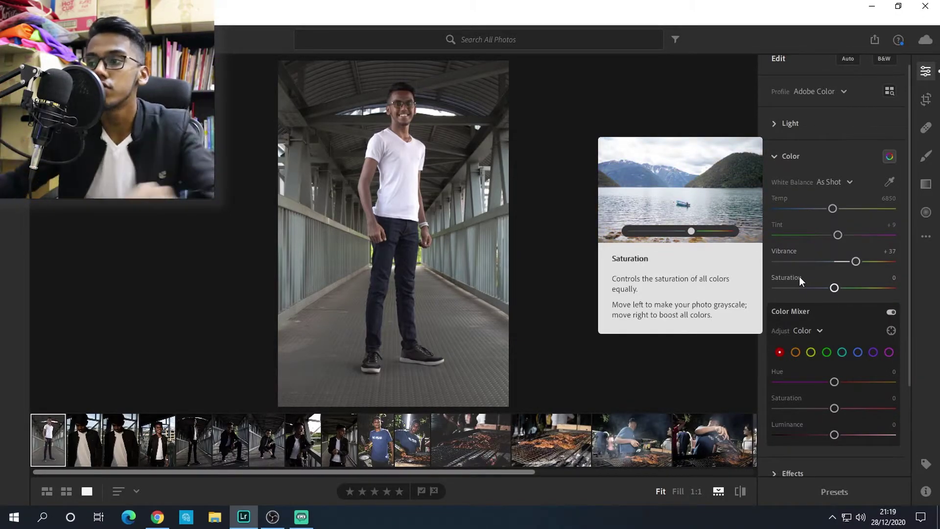
{"action": "left_click_drag", "start_coordinate": [841, 290], "coordinate": [851, 288]}
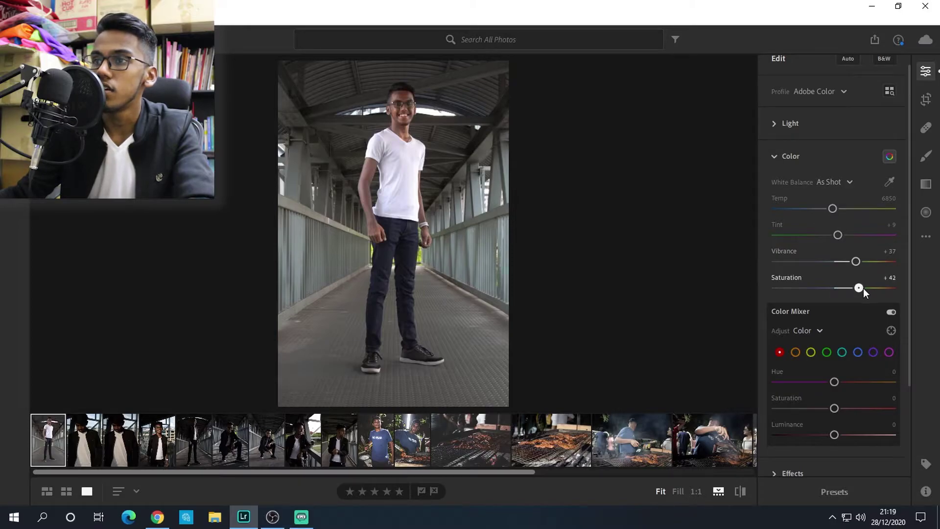
{"action": "double_click", "coordinate": [888, 289]}
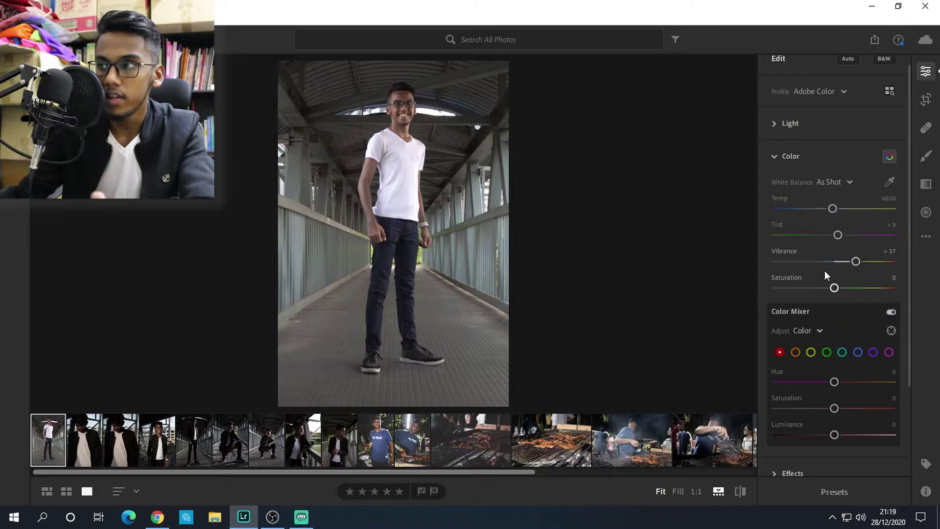
{"action": "mouse_move", "coordinate": [836, 286]}
{"action": "left_mouse_down"}
{"action": "mouse_move", "coordinate": [844, 287]}
{"action": "mouse_move", "coordinate": [834, 288]}
{"action": "left_mouse_up"}
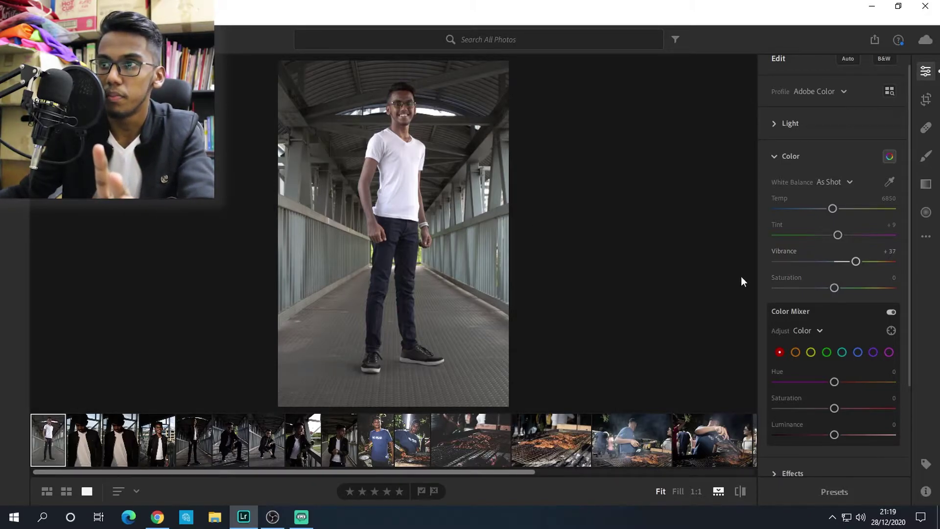
{"action": "left_click_drag", "start_coordinate": [833, 288], "coordinate": [841, 288]}
Examine the Color Mixer's Hue, Saturation and Luminance controls for each colour from orange through magenta
{"action": "scroll", "coordinate": [901, 328], "scroll_direction": "down", "scroll_amount": 1}
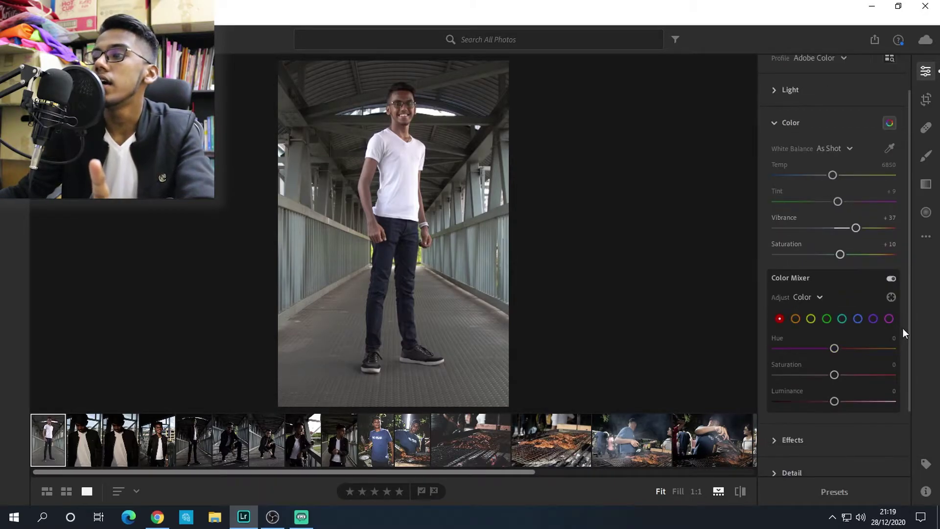
{"action": "scroll", "coordinate": [902, 328], "scroll_direction": "down", "scroll_amount": 2}
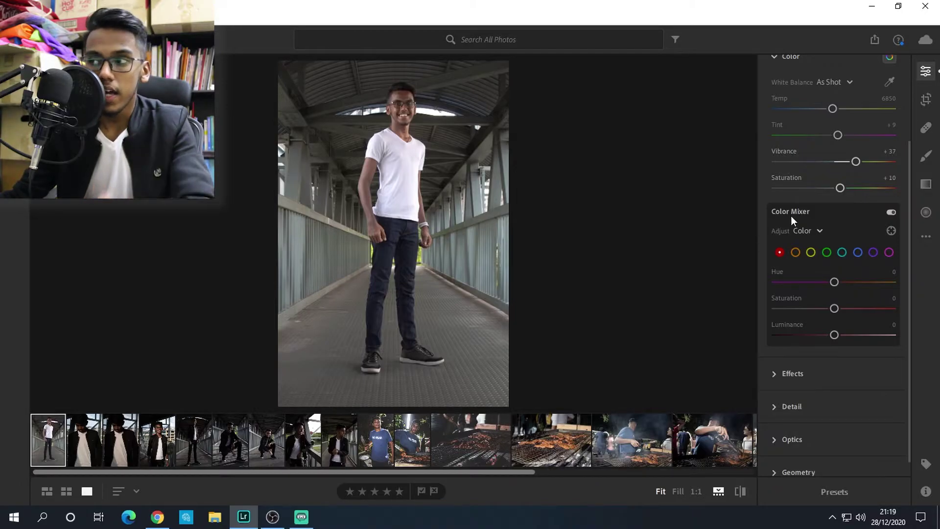
{"action": "left_click", "coordinate": [795, 252]}
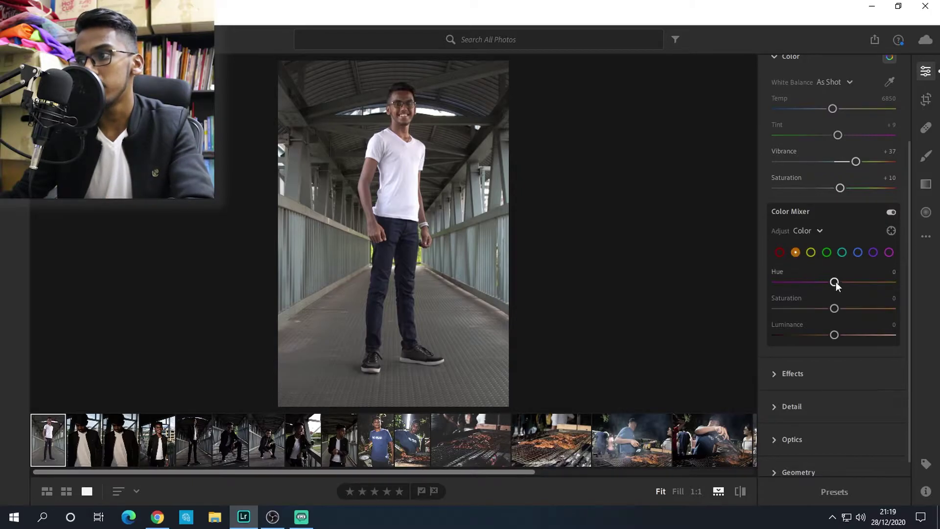
{"action": "left_click", "coordinate": [811, 252]}
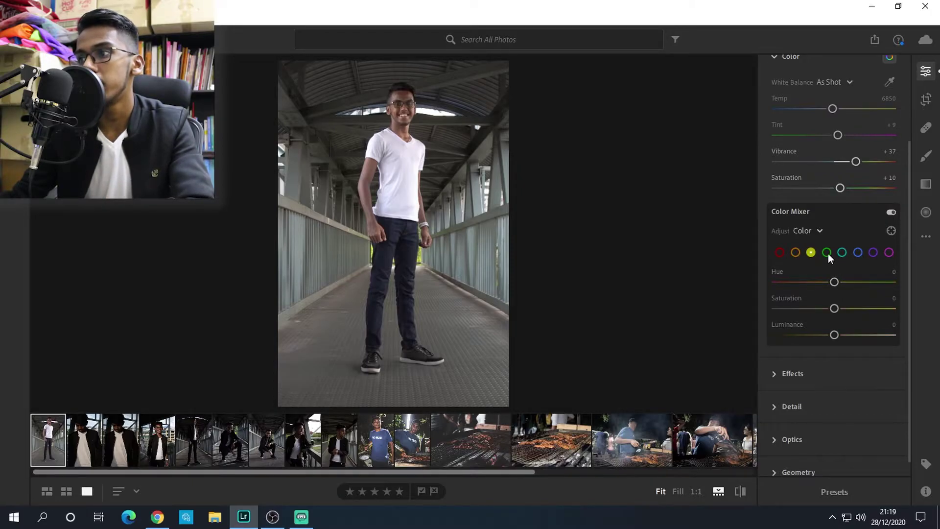
{"action": "left_click", "coordinate": [827, 251]}
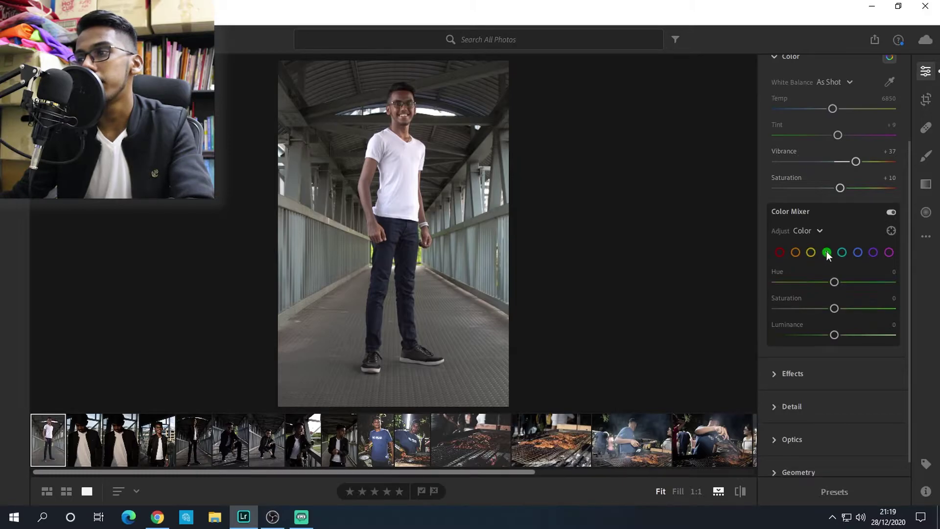
{"action": "left_click", "coordinate": [842, 252]}
{"action": "left_click", "coordinate": [857, 252]}
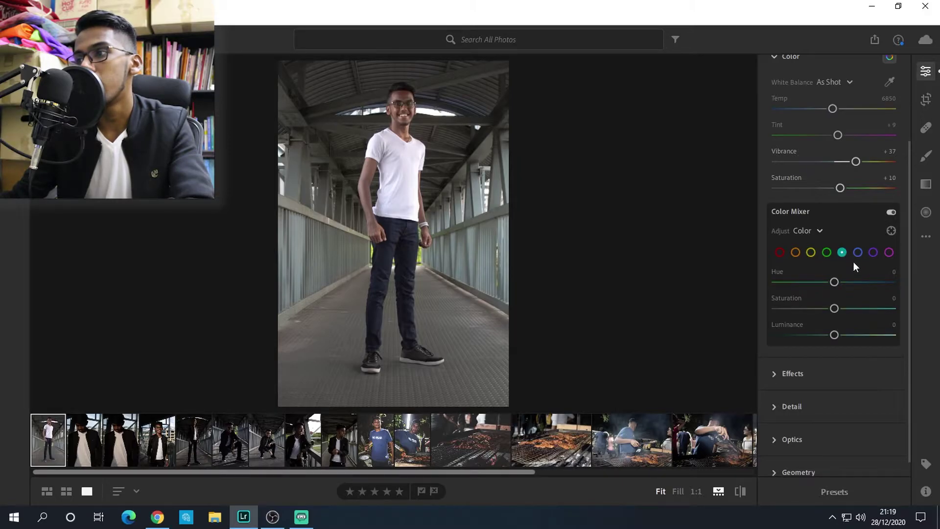
{"action": "left_click", "coordinate": [873, 252]}
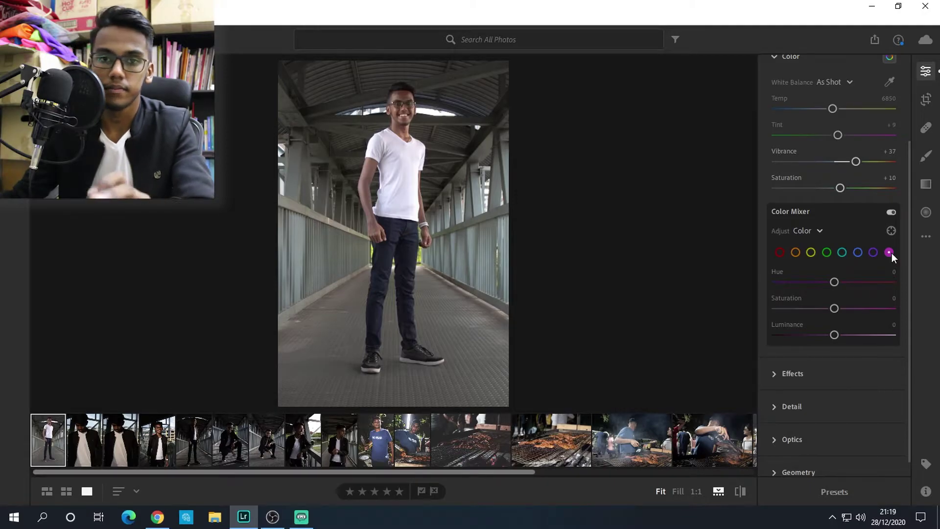
Set the Color Mixer's red Saturation to +71 and Luminance to +55, checking the effect on the face at 1:1
{"action": "left_click", "coordinate": [781, 252]}
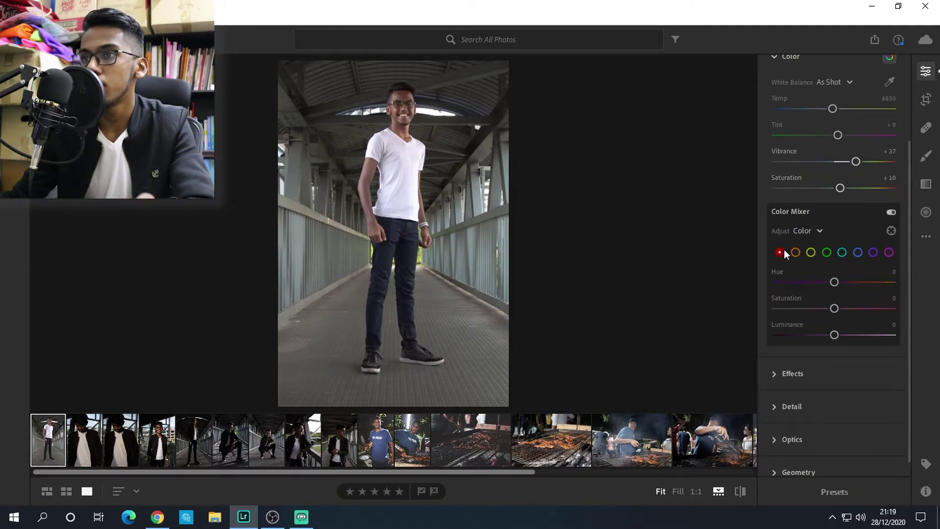
{"action": "left_click_drag", "start_coordinate": [834, 308], "coordinate": [858, 333]}
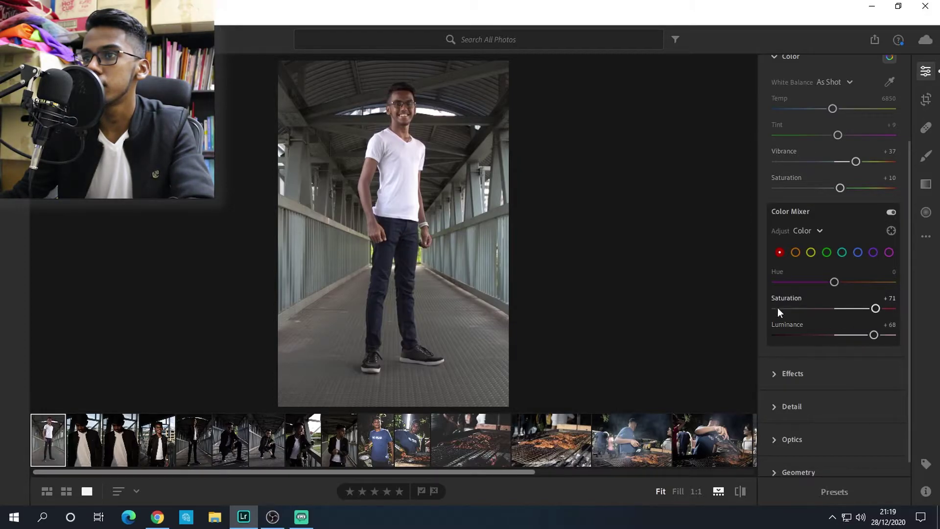
{"action": "left_click", "coordinate": [407, 125]}
{"action": "left_click_drag", "start_coordinate": [408, 125], "coordinate": [442, 285]}
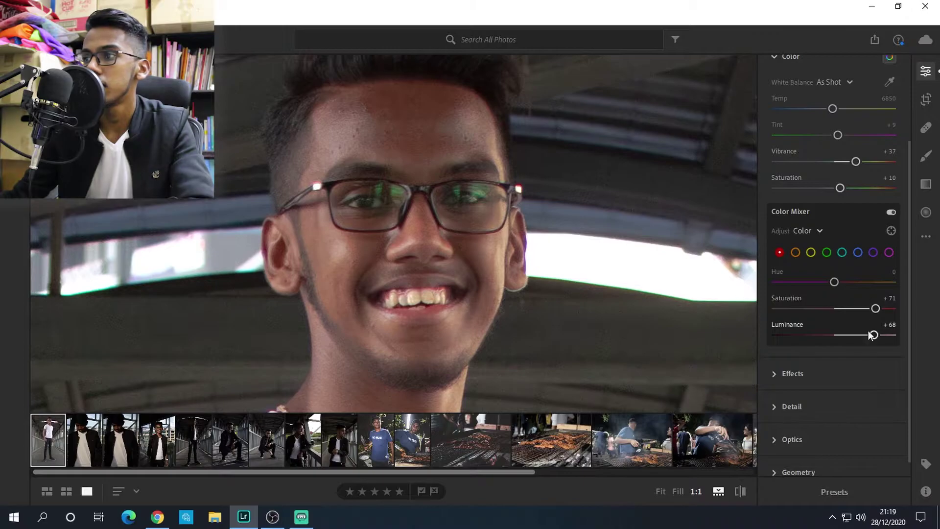
{"action": "mouse_move", "coordinate": [871, 337]}
{"action": "left_mouse_down"}
{"action": "mouse_move", "coordinate": [817, 335]}
{"action": "mouse_move", "coordinate": [922, 330]}
{"action": "mouse_move", "coordinate": [841, 332]}
{"action": "mouse_move", "coordinate": [865, 336]}
{"action": "left_mouse_up"}
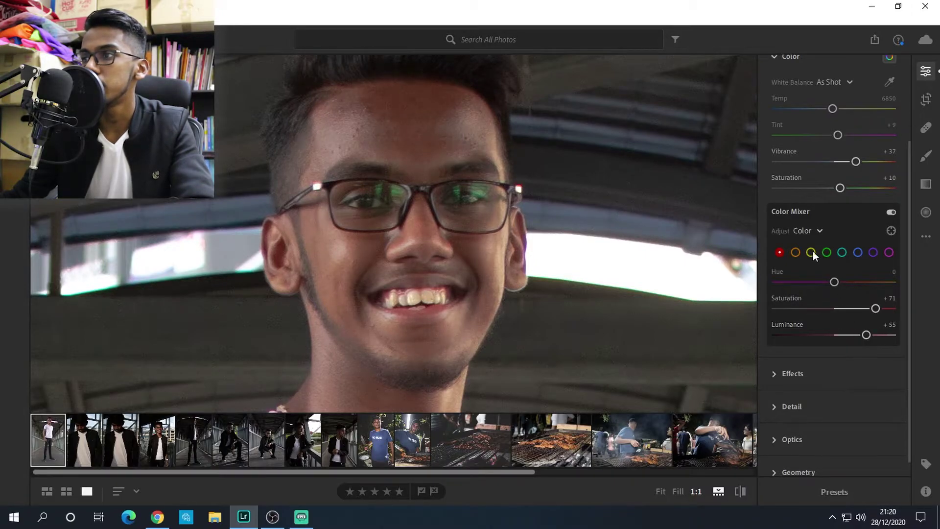
Try the orange Hue at +13, reset it to 0, and set the orange Saturation to +32 and Luminance to +53
{"action": "left_click", "coordinate": [795, 252]}
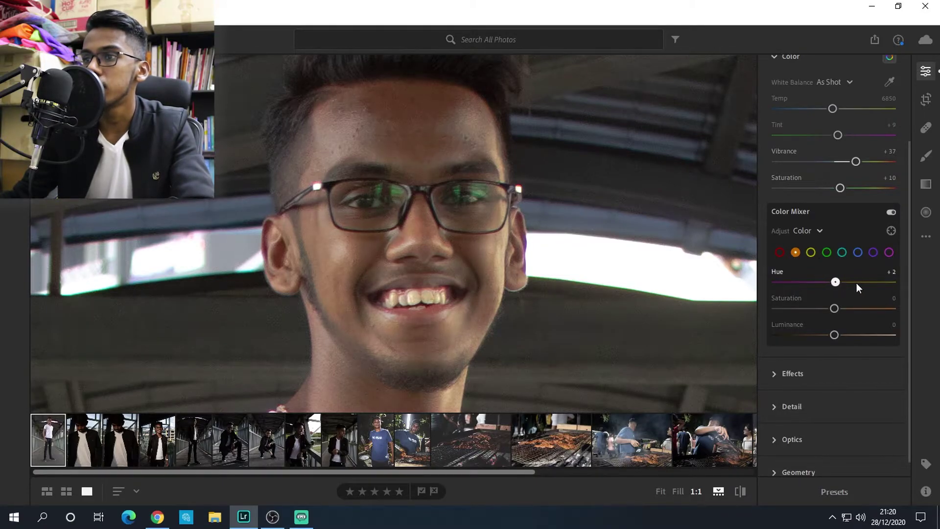
{"action": "left_click_drag", "start_coordinate": [856, 283], "coordinate": [842, 283]}
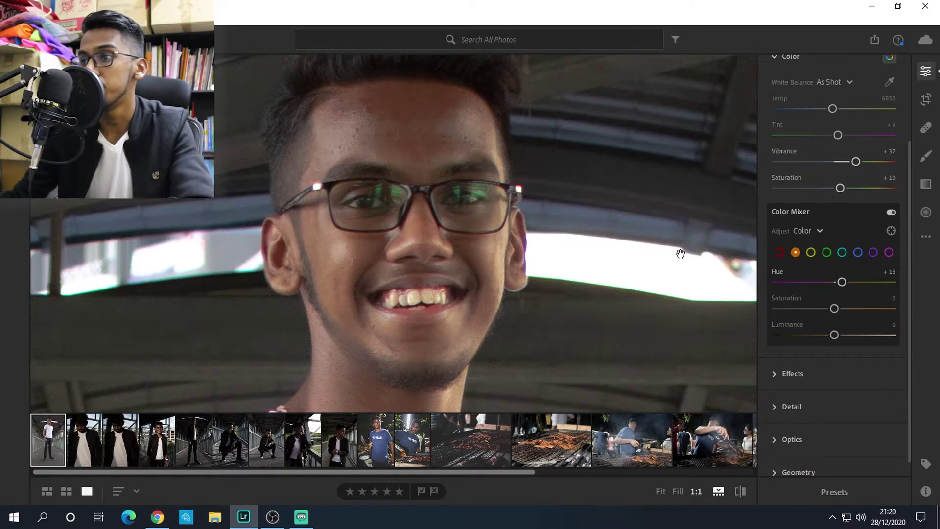
{"action": "left_click", "coordinate": [463, 264]}
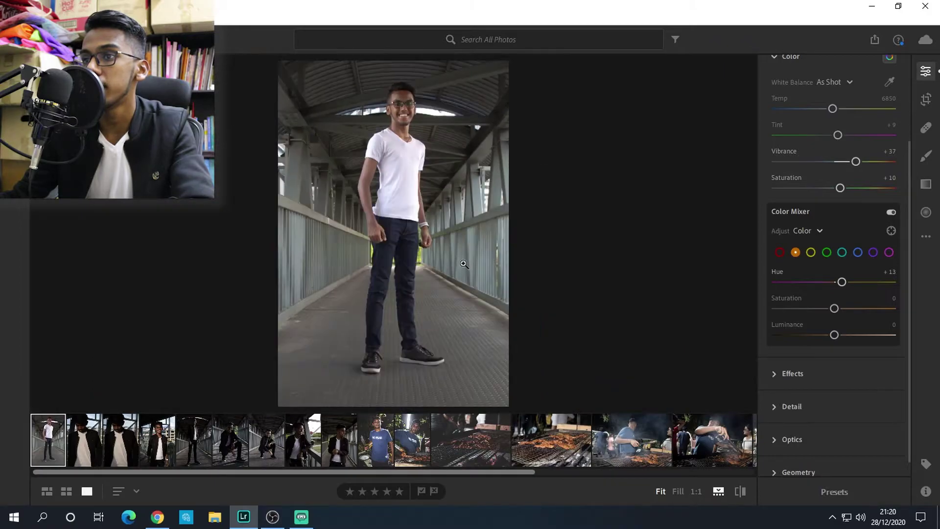
{"action": "double_click", "coordinate": [841, 278]}
{"action": "left_click_drag", "start_coordinate": [834, 308], "coordinate": [853, 335]}
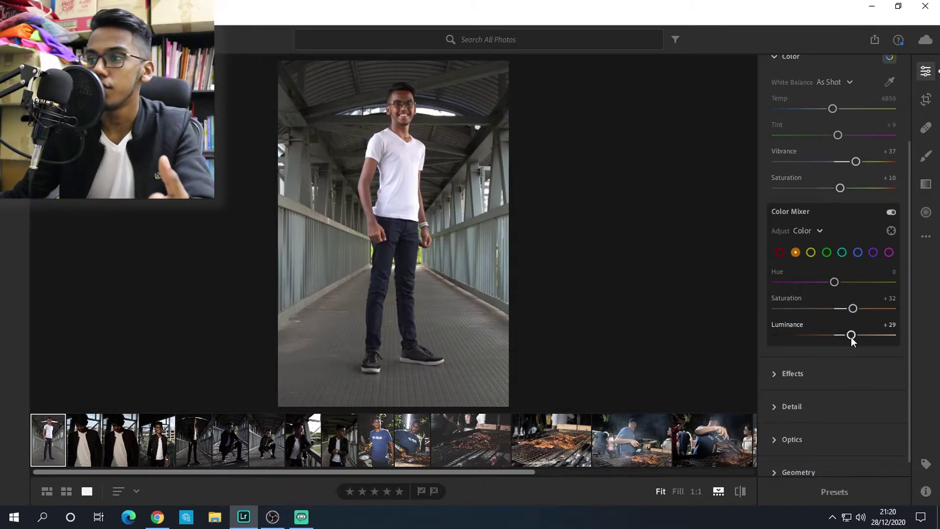
{"action": "mouse_move", "coordinate": [851, 337]}
{"action": "left_mouse_down"}
{"action": "mouse_move", "coordinate": [900, 342]}
{"action": "mouse_move", "coordinate": [725, 341]}
{"action": "mouse_move", "coordinate": [865, 338]}
{"action": "left_mouse_up"}
{"action": "left_click", "coordinate": [407, 109]}
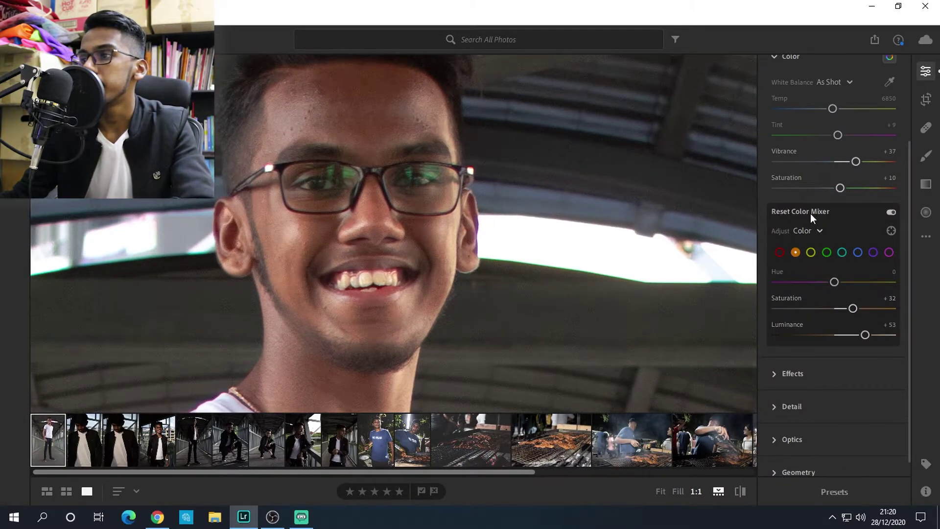
Set the Color Mixer's yellow Hue to -100 and Luminance to +12, and try Saturation at +100 before setting it to -100
{"action": "left_click", "coordinate": [811, 252]}
{"action": "left_click", "coordinate": [413, 268]}
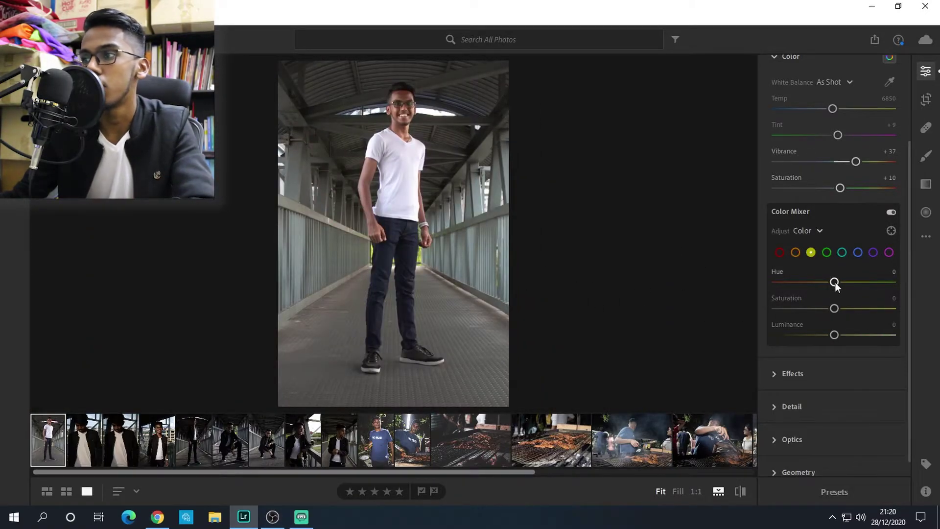
{"action": "left_click_drag", "start_coordinate": [834, 282], "coordinate": [744, 297]}
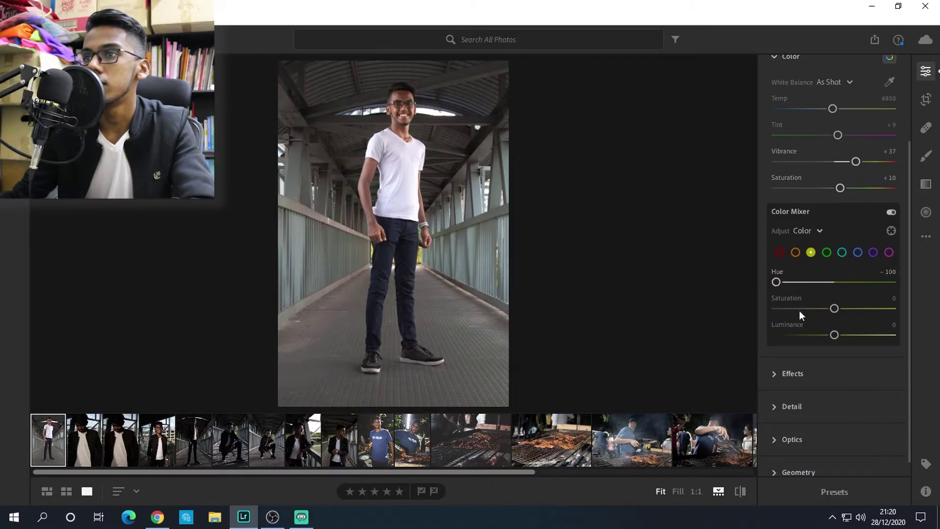
{"action": "left_click_drag", "start_coordinate": [834, 309], "coordinate": [905, 316]}
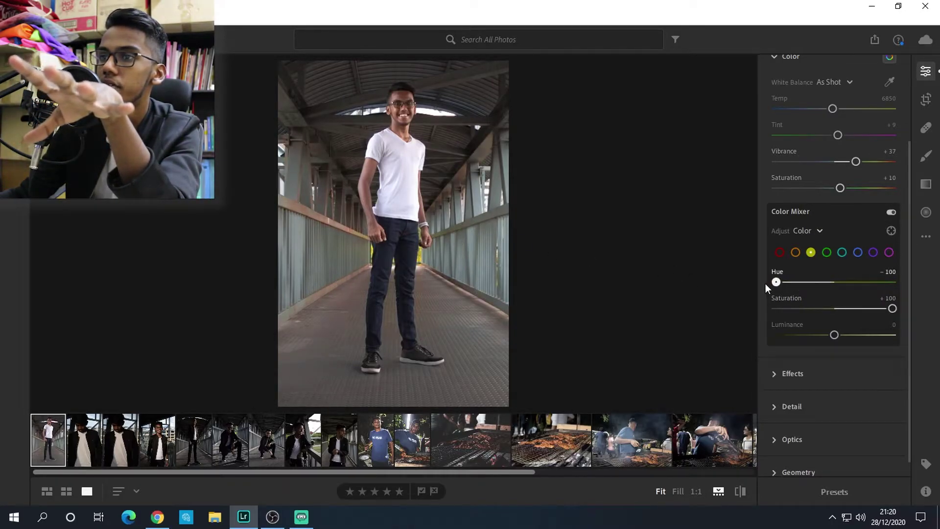
{"action": "left_click_drag", "start_coordinate": [774, 282], "coordinate": [639, 324]}
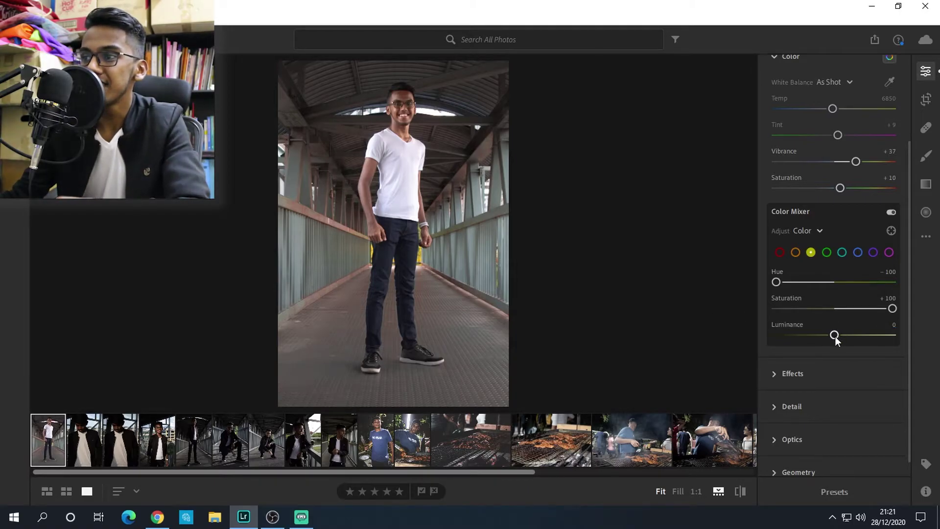
{"action": "mouse_move", "coordinate": [835, 336]}
{"action": "left_mouse_down"}
{"action": "mouse_move", "coordinate": [852, 338]}
{"action": "mouse_move", "coordinate": [830, 339]}
{"action": "mouse_move", "coordinate": [850, 349]}
{"action": "mouse_move", "coordinate": [870, 347]}
{"action": "mouse_move", "coordinate": [819, 343]}
{"action": "mouse_move", "coordinate": [860, 344]}
{"action": "mouse_move", "coordinate": [830, 342]}
{"action": "mouse_move", "coordinate": [842, 343]}
{"action": "left_mouse_up"}
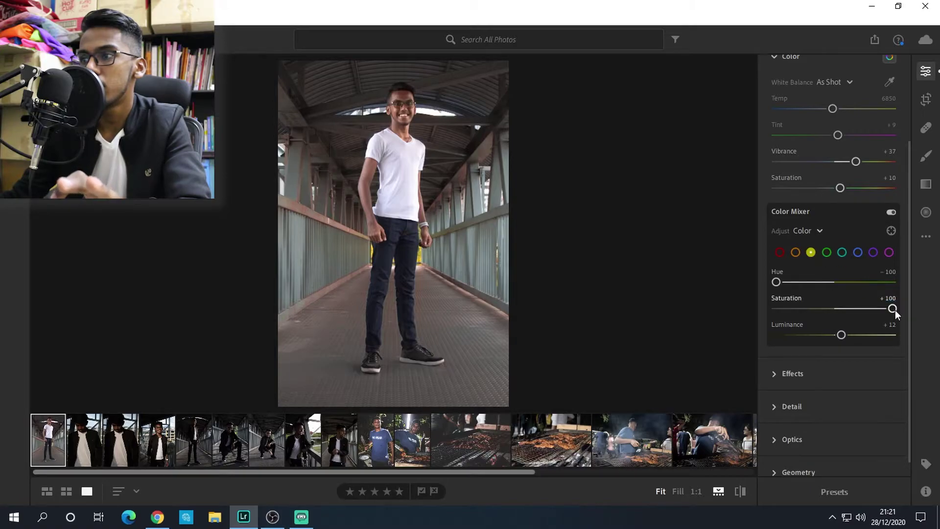
{"action": "left_click_drag", "start_coordinate": [893, 309], "coordinate": [709, 319]}
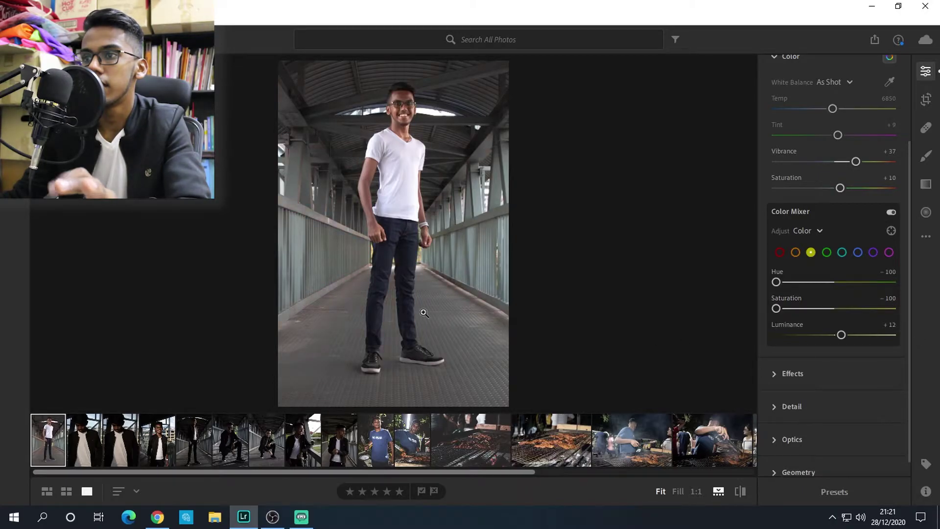
Set the Color Mixer's green Hue to -51, Saturation to +74 and Luminance to -44
{"action": "left_click", "coordinate": [826, 251]}
{"action": "left_click", "coordinate": [420, 240]}
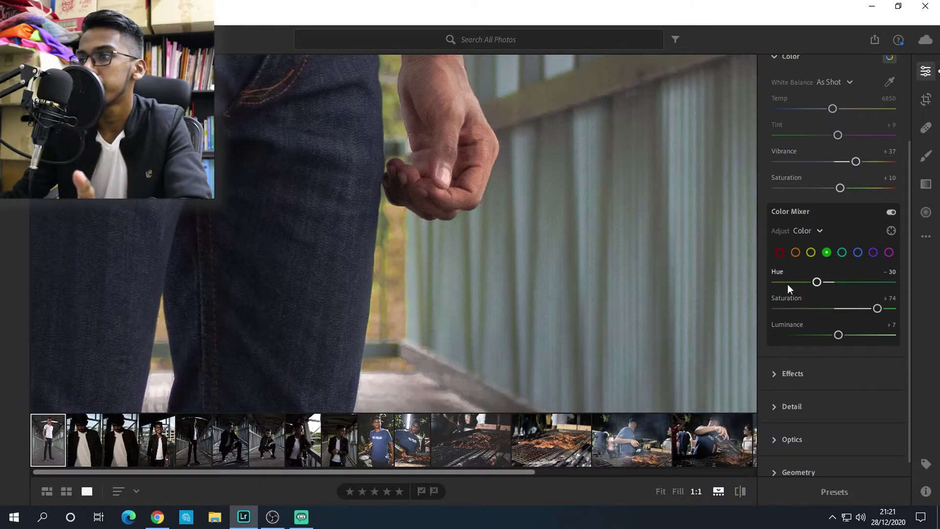
{"action": "mouse_move", "coordinate": [817, 282]}
{"action": "left_mouse_down"}
{"action": "mouse_move", "coordinate": [900, 290]}
{"action": "mouse_move", "coordinate": [756, 288]}
{"action": "mouse_move", "coordinate": [827, 287]}
{"action": "mouse_move", "coordinate": [804, 289]}
{"action": "left_mouse_up"}
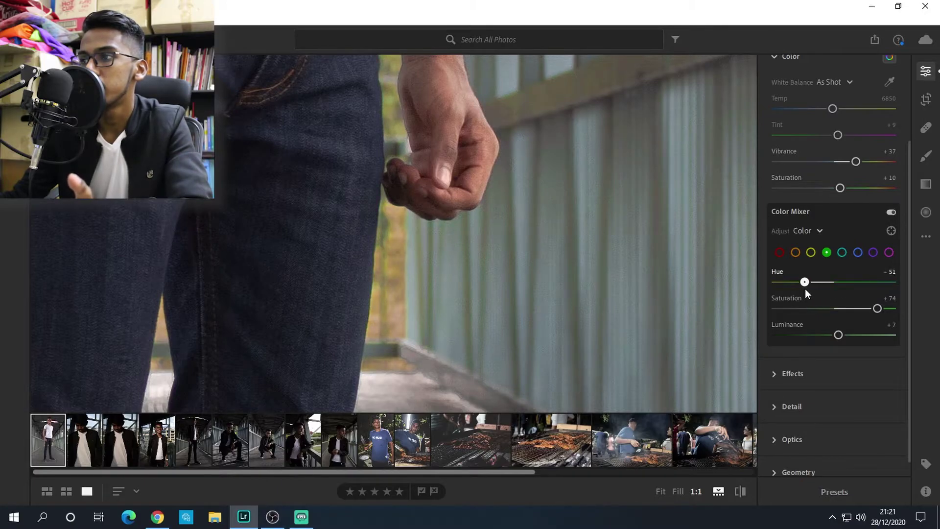
{"action": "left_click_drag", "start_coordinate": [838, 335], "coordinate": [808, 336]}
{"action": "left_click", "coordinate": [430, 267]}
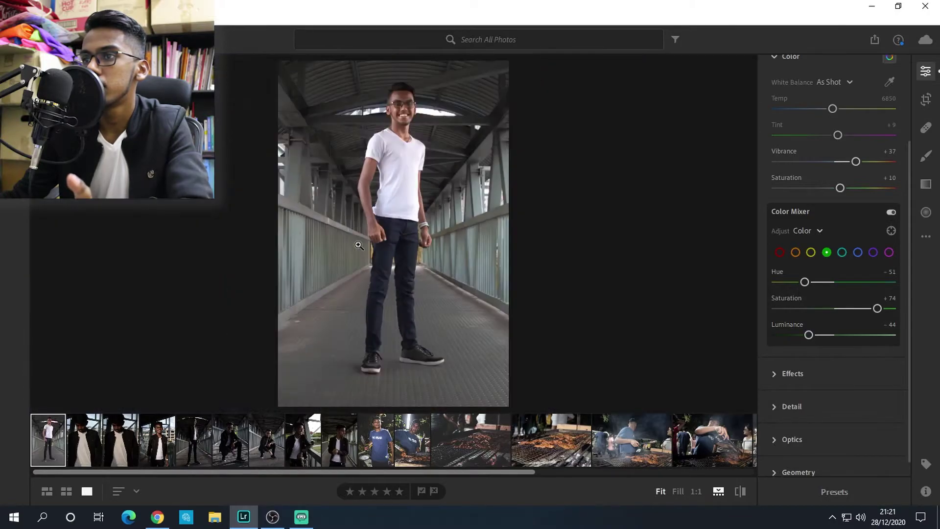
Compare the aqua Hue at -100 and +100 on the bridge beams, keep +100, and set Saturation to -100 and Luminance to -30
{"action": "left_click", "coordinate": [841, 253]}
{"action": "left_click_drag", "start_coordinate": [834, 281], "coordinate": [764, 319]}
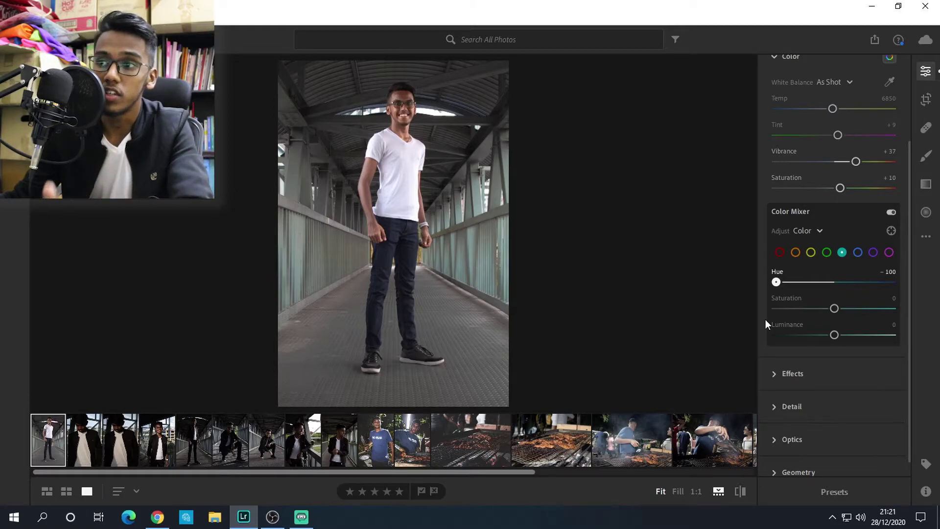
{"action": "left_click", "coordinate": [512, 218]}
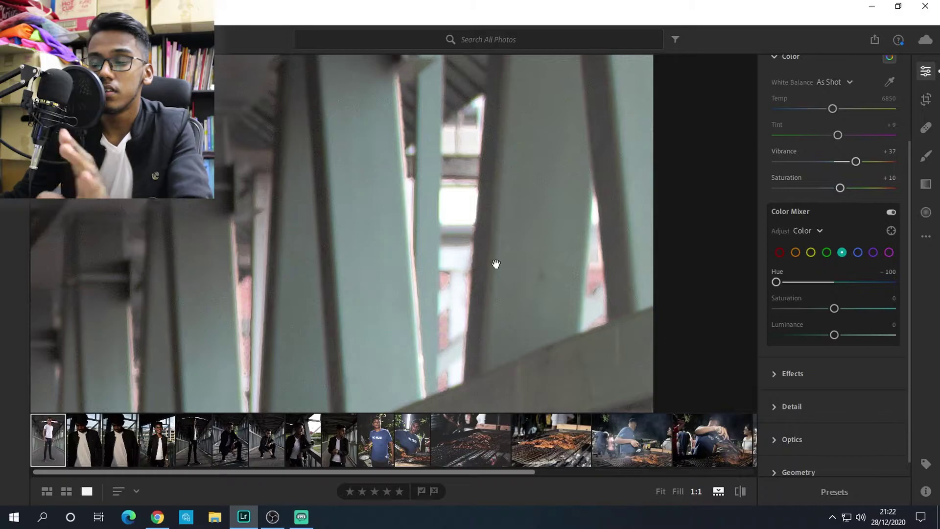
{"action": "left_click_drag", "start_coordinate": [778, 281], "coordinate": [892, 282]}
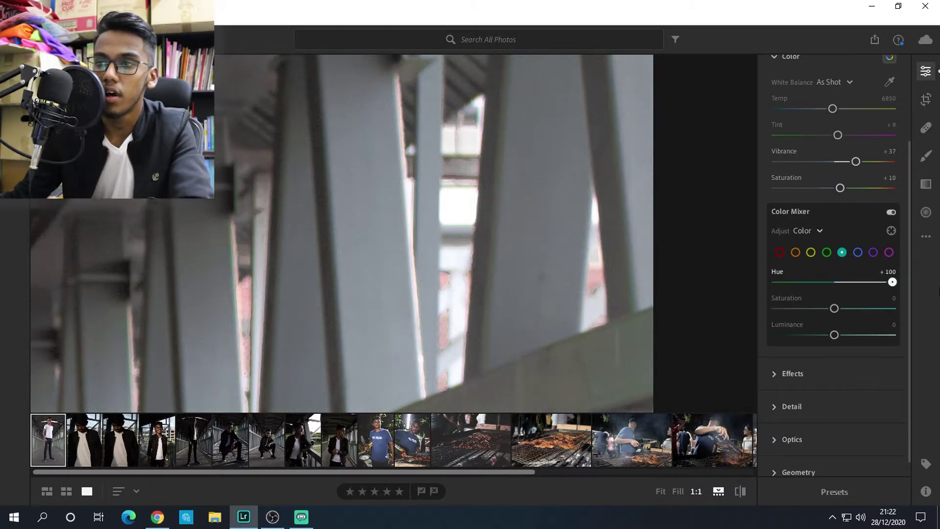
{"action": "left_click_drag", "start_coordinate": [891, 282], "coordinate": [776, 282]}
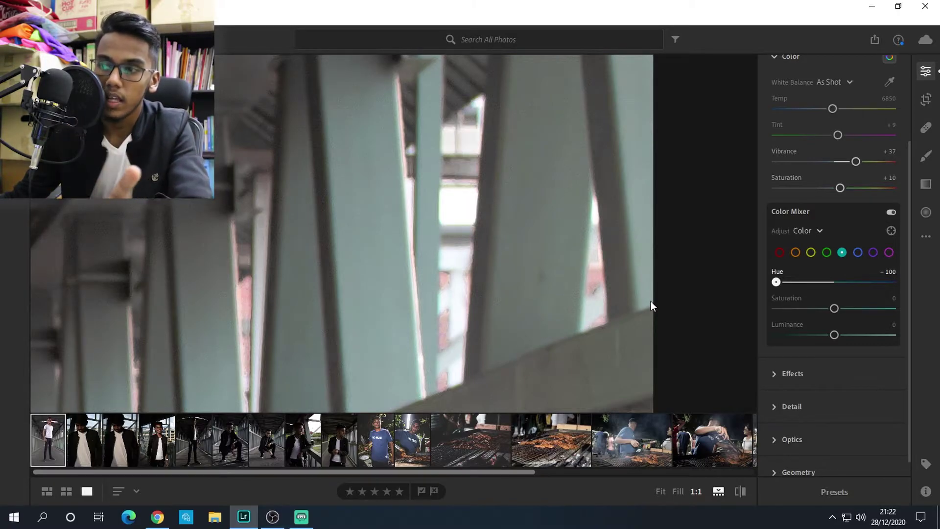
{"action": "left_click_drag", "start_coordinate": [776, 281], "coordinate": [825, 282]}
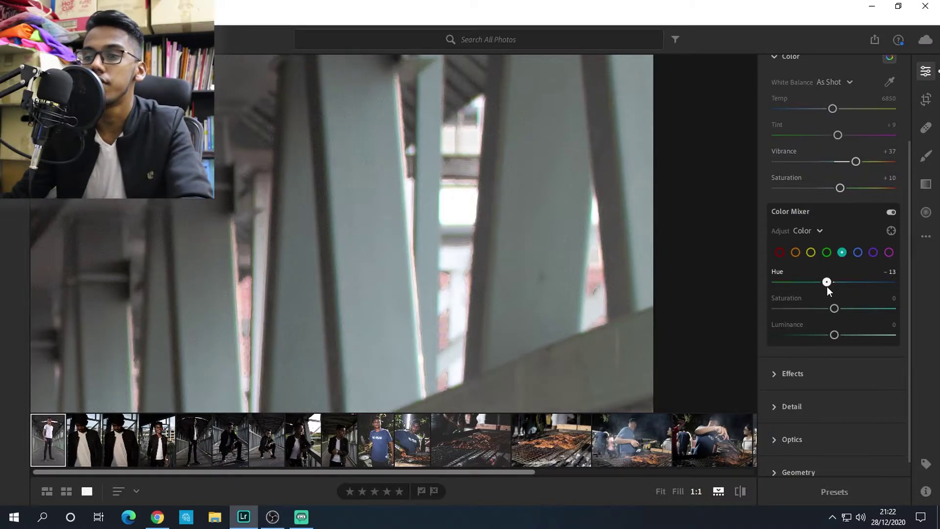
{"action": "left_click_drag", "start_coordinate": [826, 286], "coordinate": [873, 286]}
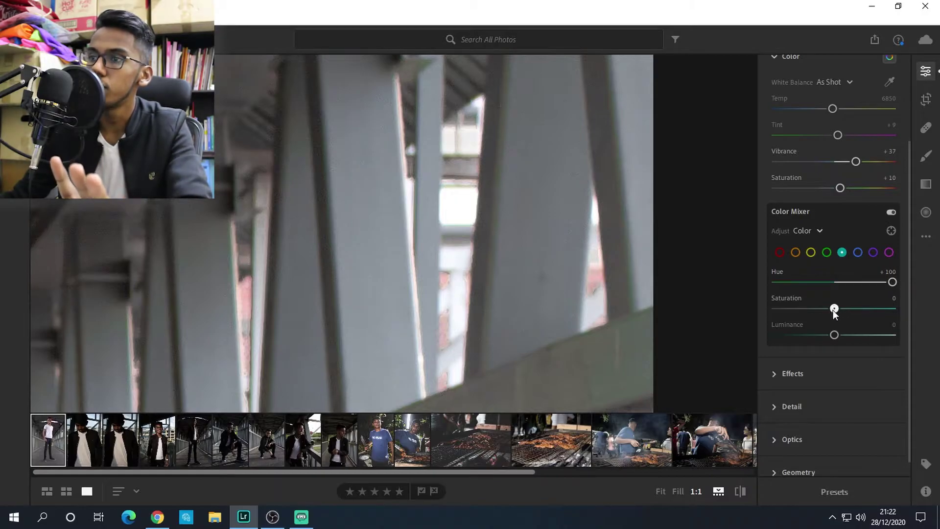
{"action": "left_click_drag", "start_coordinate": [832, 310], "coordinate": [749, 322]}
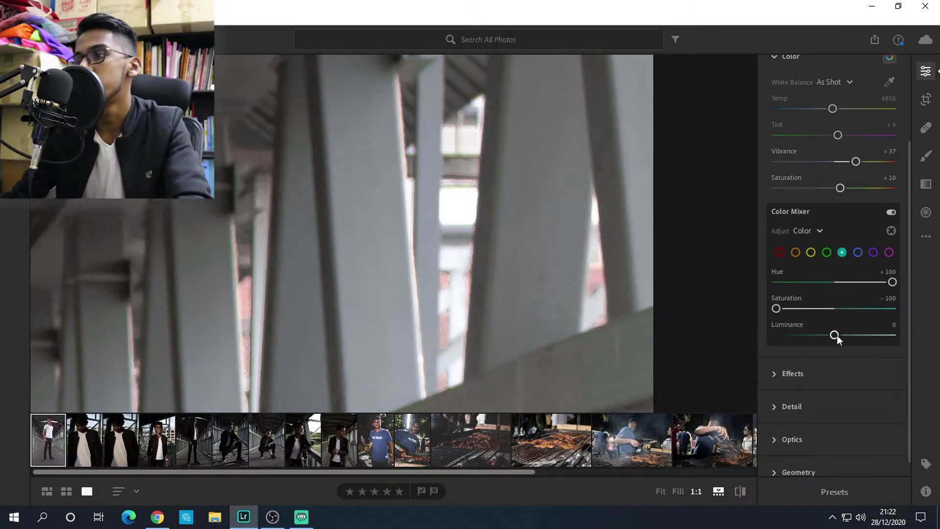
{"action": "left_click_drag", "start_coordinate": [836, 335], "coordinate": [817, 344]}
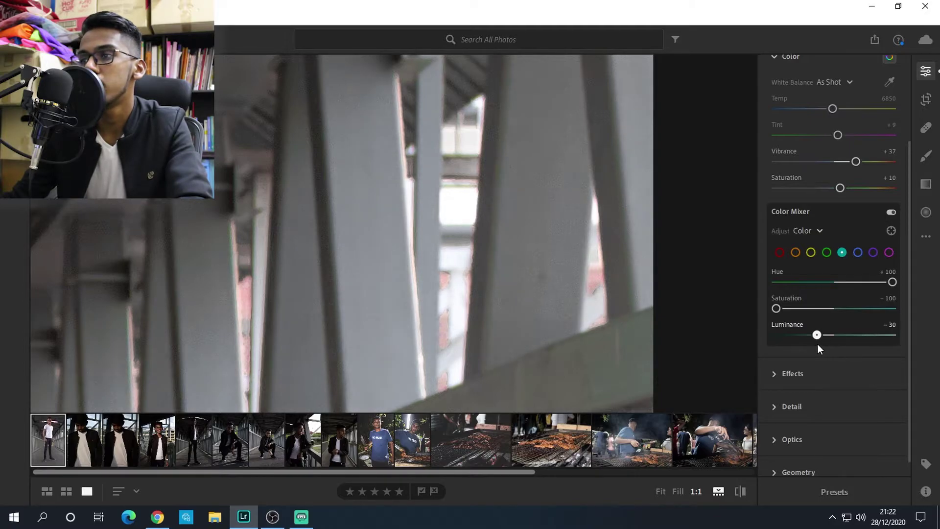
Try the blue Hue on the jeans at -15, reset it to 0, and set it to -28
{"action": "left_click", "coordinate": [857, 252]}
{"action": "left_click", "coordinate": [428, 310]}
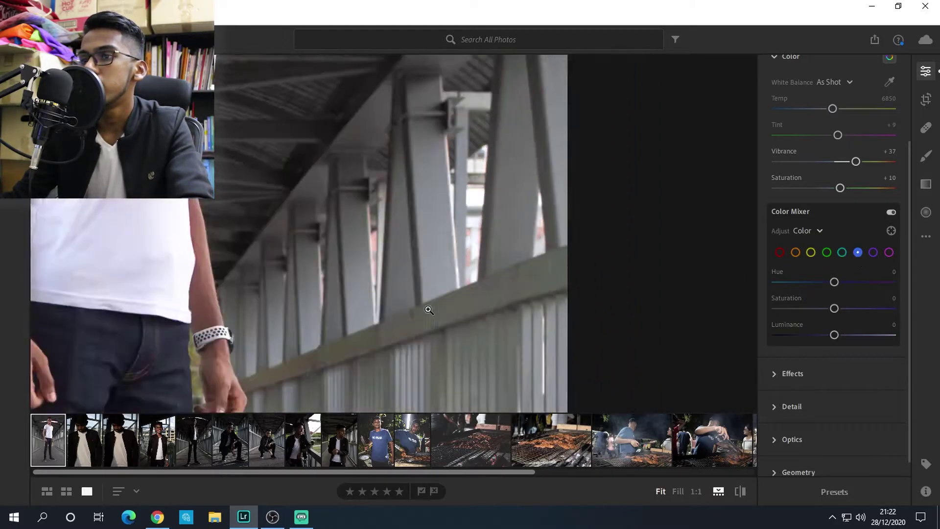
{"action": "left_click", "coordinate": [428, 310]}
{"action": "left_click", "coordinate": [374, 255]}
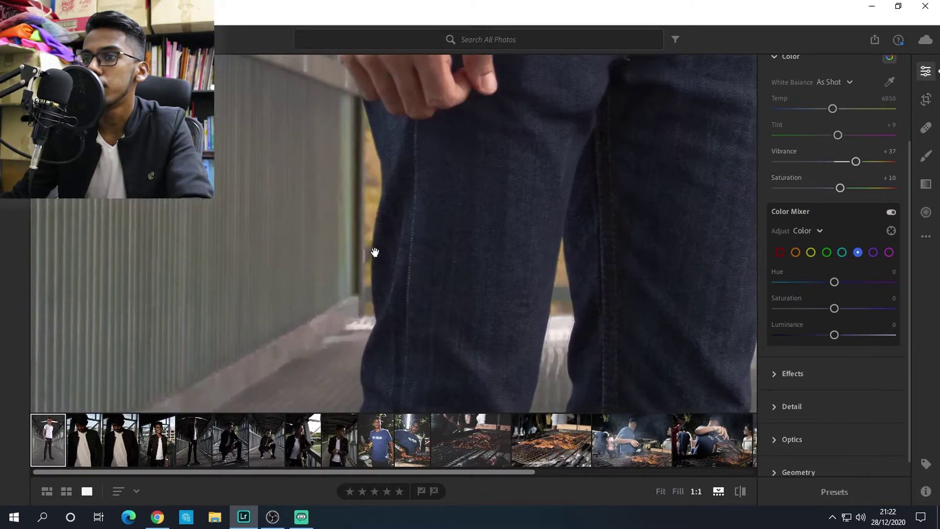
{"action": "left_click_drag", "start_coordinate": [494, 239], "coordinate": [422, 213]}
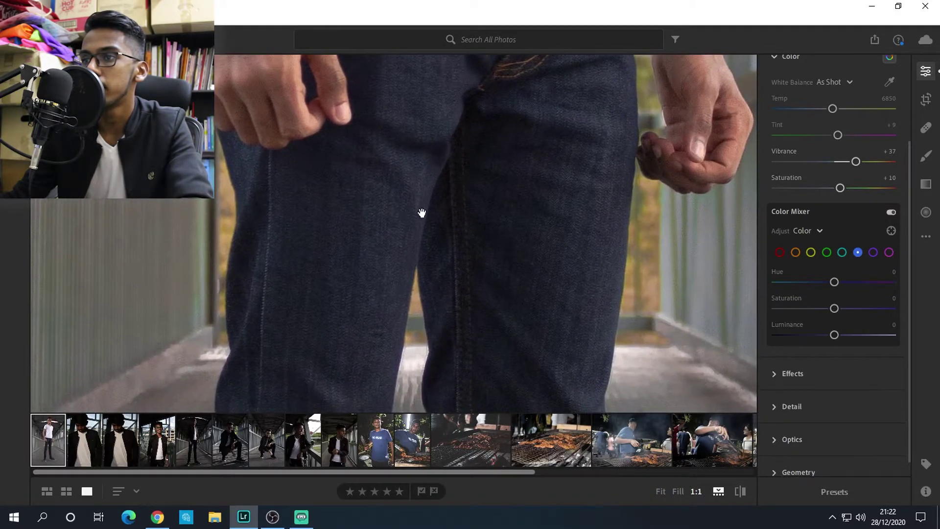
{"action": "left_click_drag", "start_coordinate": [881, 286], "coordinate": [832, 286]}
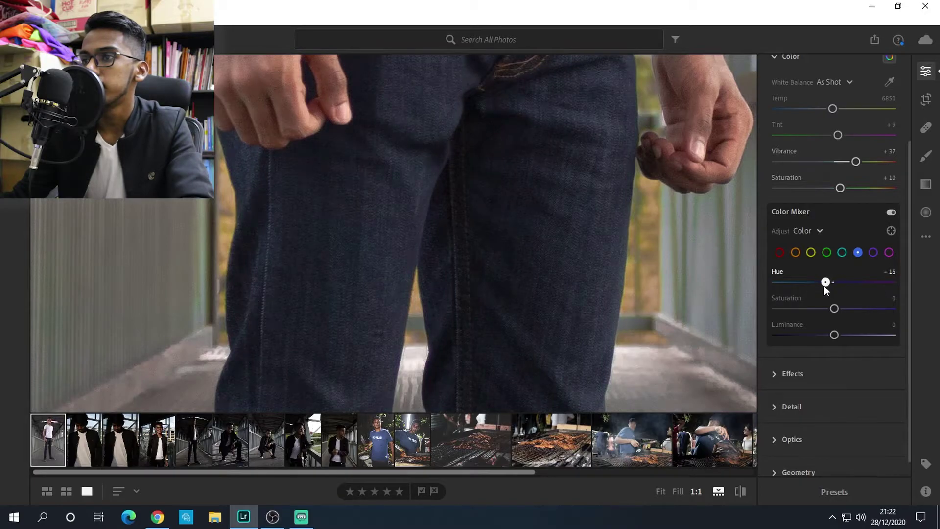
{"action": "double_click", "coordinate": [823, 286]}
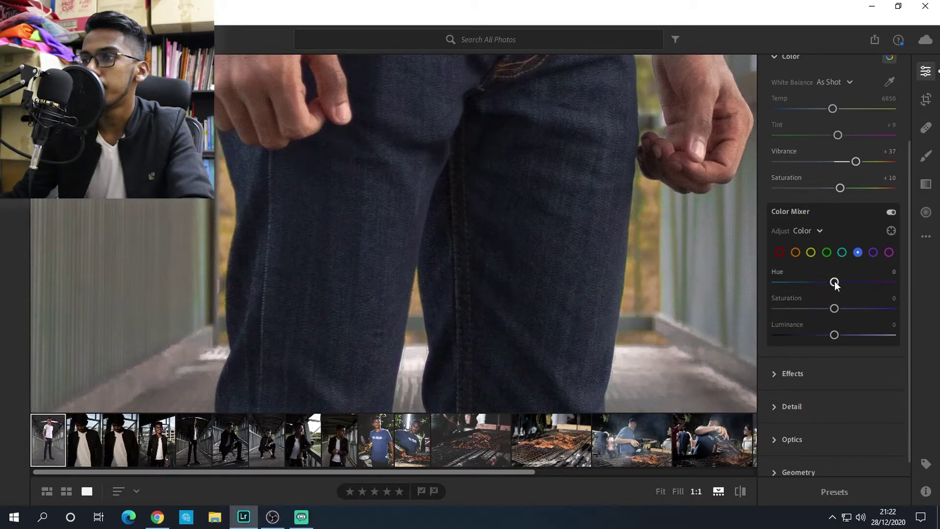
{"action": "mouse_move", "coordinate": [834, 282]}
{"action": "left_mouse_down"}
{"action": "mouse_move", "coordinate": [853, 285]}
{"action": "mouse_move", "coordinate": [821, 279]}
{"action": "left_mouse_up"}
Switch to the photo grid, return to the portrait's edit view, and examine the jeans at 1:1
{"action": "key", "text": "g"}
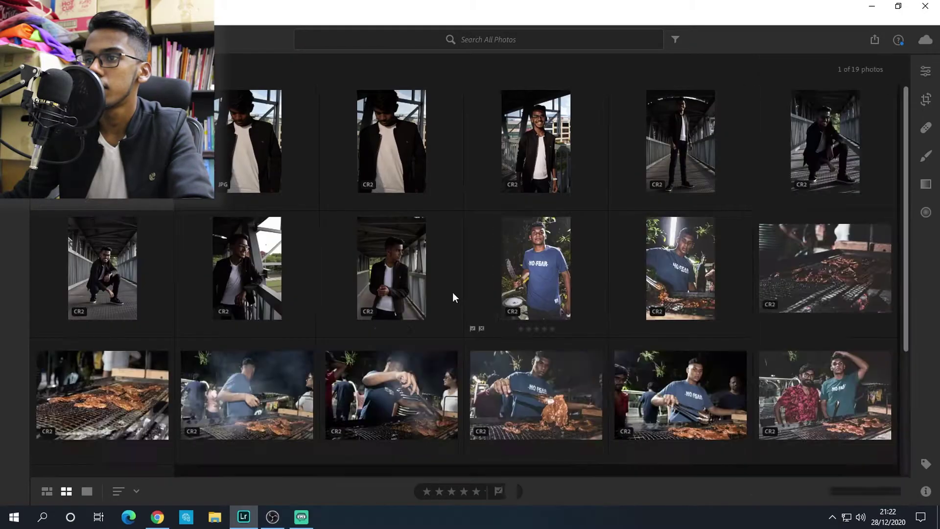
{"action": "key", "text": "d"}
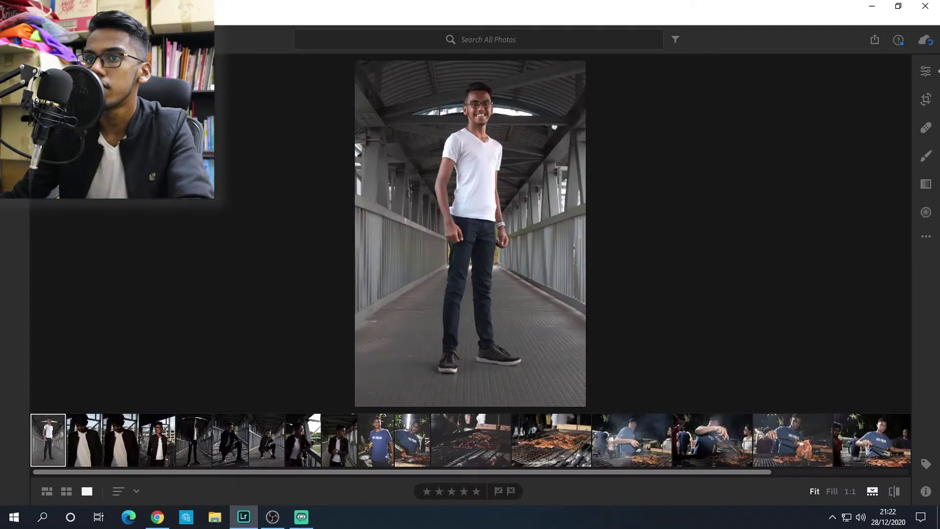
{"action": "left_click", "coordinate": [426, 222]}
{"action": "key", "text": "e"}
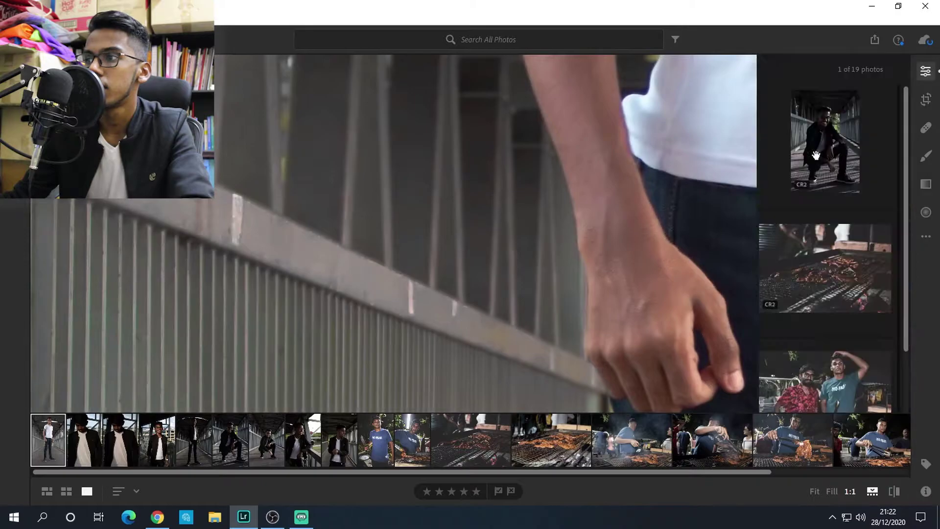
{"action": "left_click_drag", "start_coordinate": [728, 189], "coordinate": [308, 180]}
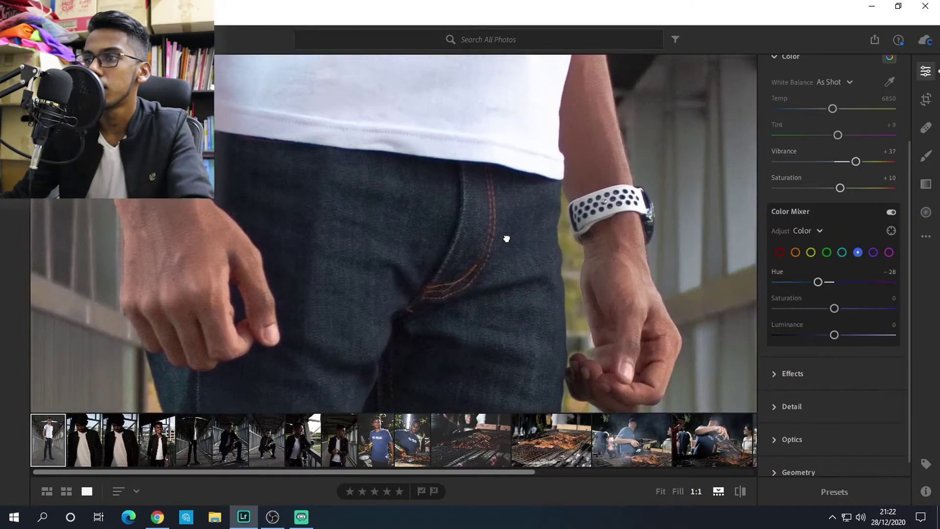
Set the Color Mixer's blue Hue to -43 and Saturation to +45, checking the jeans up close and in the whole photo
{"action": "left_click_drag", "start_coordinate": [507, 238], "coordinate": [479, 202]}
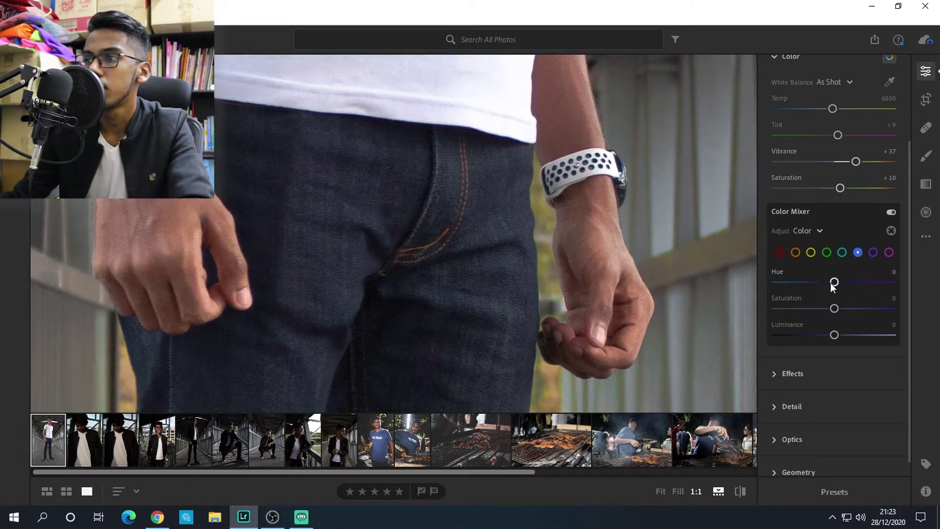
{"action": "left_click_drag", "start_coordinate": [833, 282], "coordinate": [809, 283]}
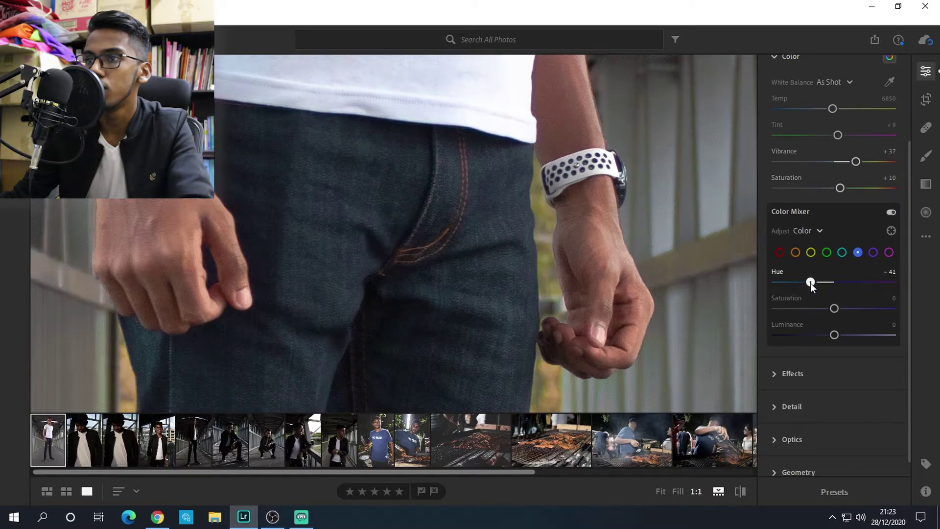
{"action": "left_click", "coordinate": [442, 299]}
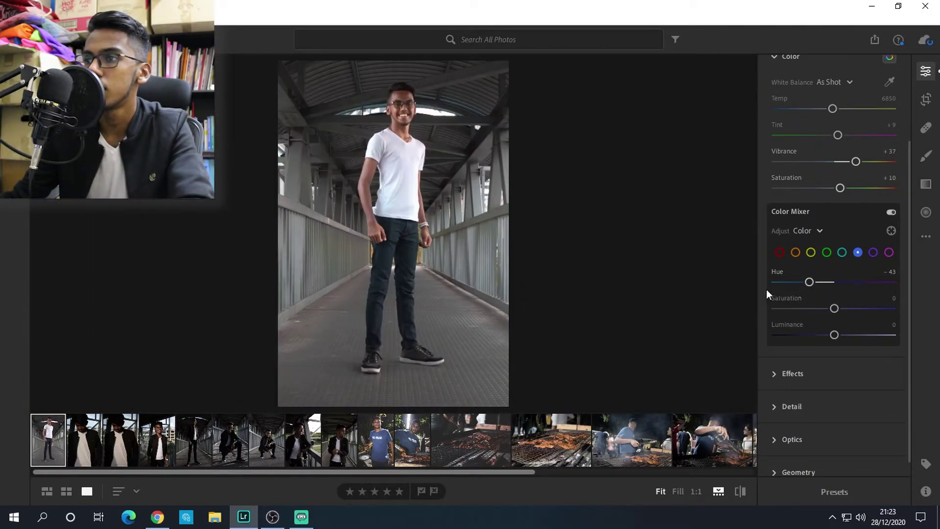
{"action": "left_click_drag", "start_coordinate": [834, 309], "coordinate": [835, 340]}
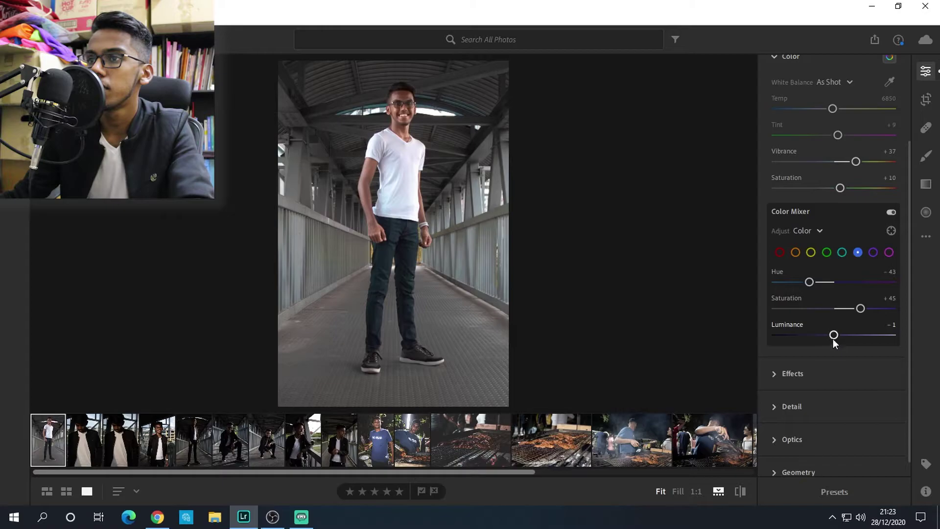
{"action": "left_click_drag", "start_coordinate": [414, 297], "coordinate": [411, 369]}
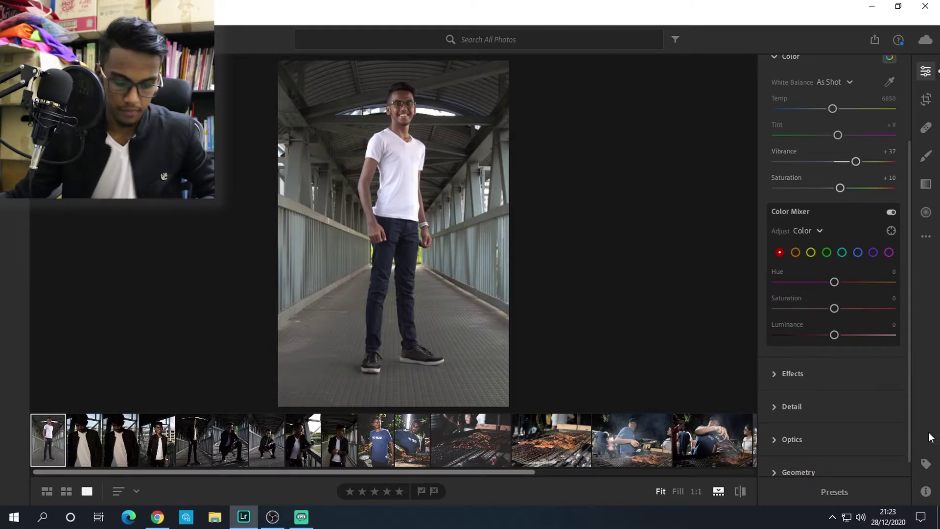
Undo the last Color Mixer resets, including the red Saturation reset, and display the blue settings again
{"action": "key", "text": "ctrl+z"}
{"action": "key", "text": "ctrl+z"}
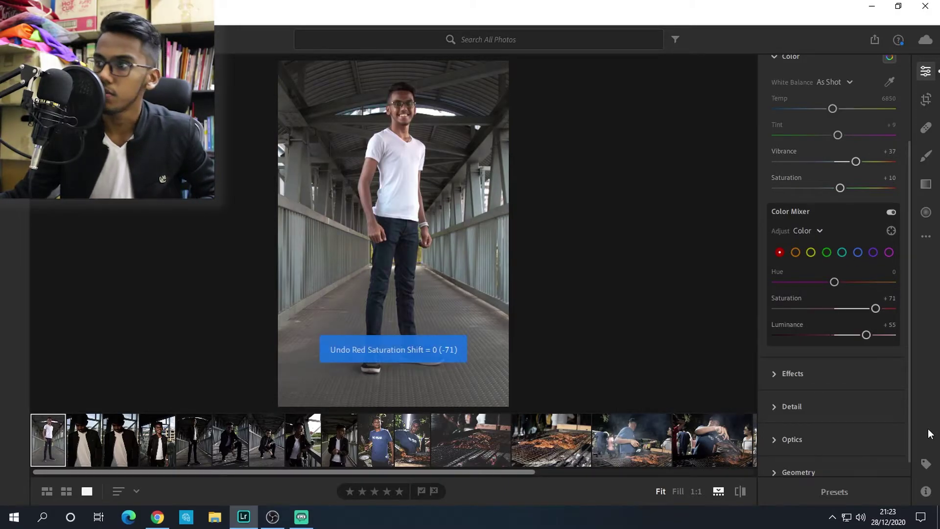
{"action": "left_click", "coordinate": [857, 253]}
Set the Color Mixer's purple Hue and Saturation to -100 and lower the magenta Saturation
{"action": "left_click", "coordinate": [872, 253]}
{"action": "left_click_drag", "start_coordinate": [833, 281], "coordinate": [776, 281]}
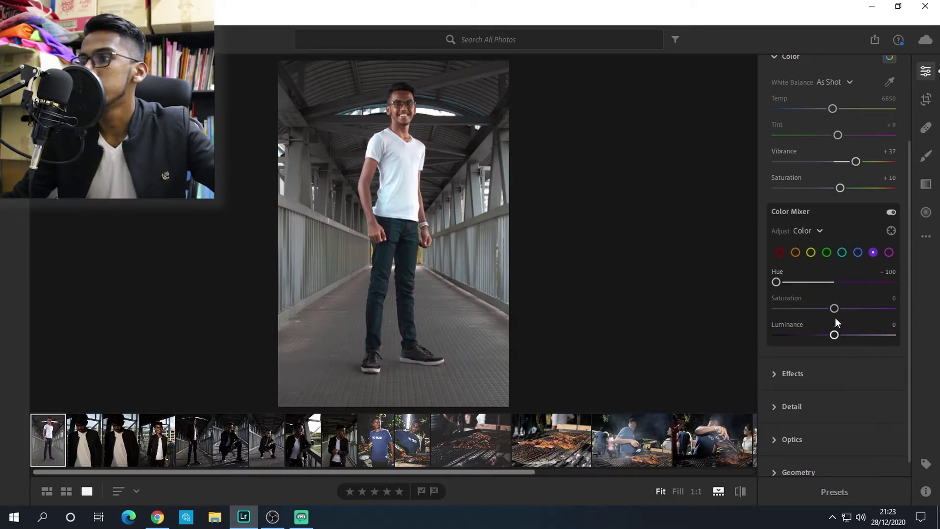
{"action": "left_click_drag", "start_coordinate": [833, 308], "coordinate": [776, 308]}
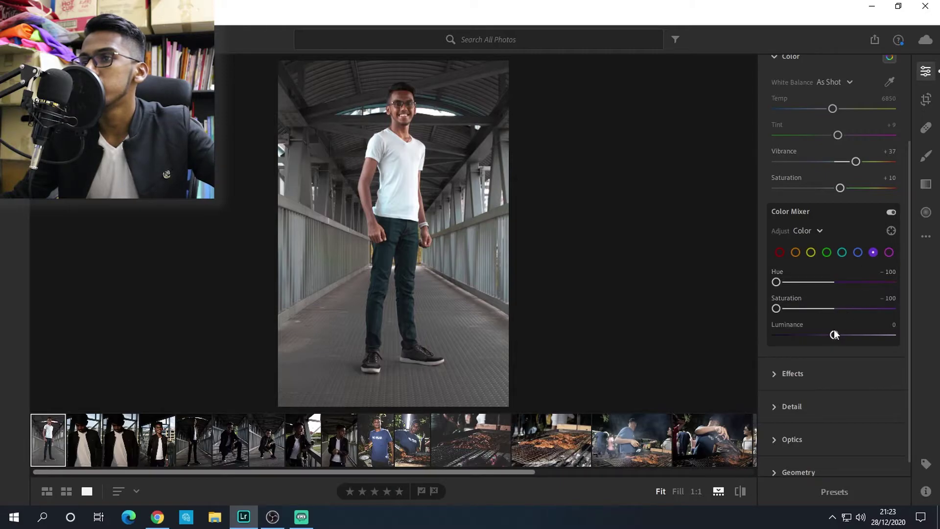
{"action": "left_click", "coordinate": [889, 252]}
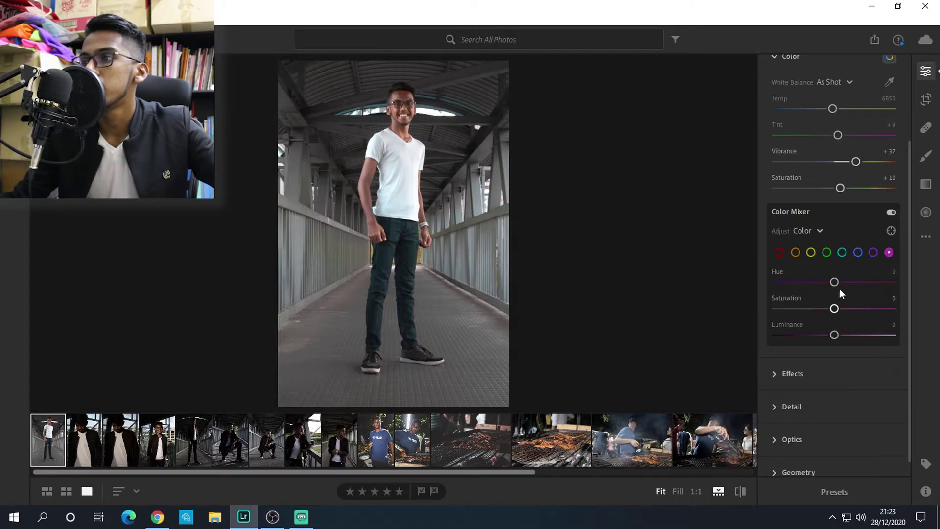
{"action": "left_click_drag", "start_coordinate": [834, 308], "coordinate": [648, 342]}
{"action": "left_click", "coordinate": [872, 252]}
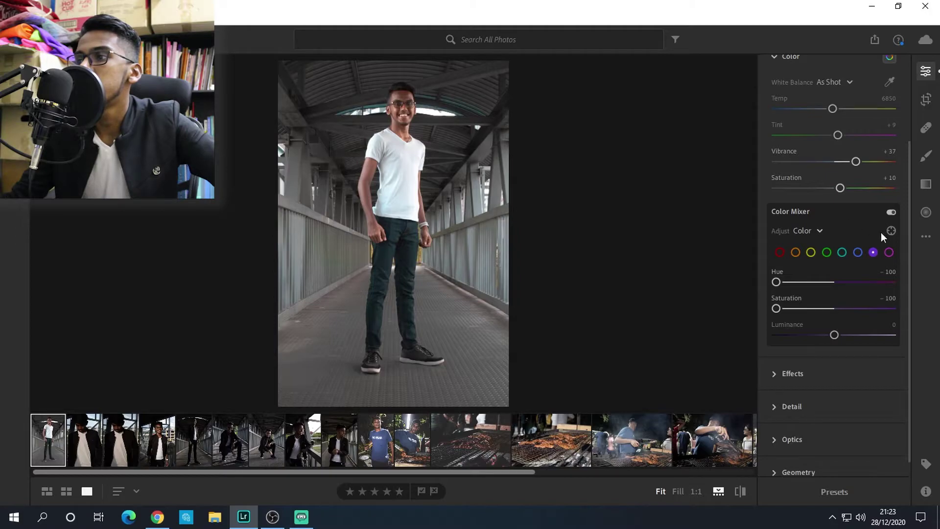
Collapse the Color adjustments, expand Effects, and set Texture to +33
{"action": "scroll", "coordinate": [891, 308], "scroll_direction": "down", "scroll_amount": 1}
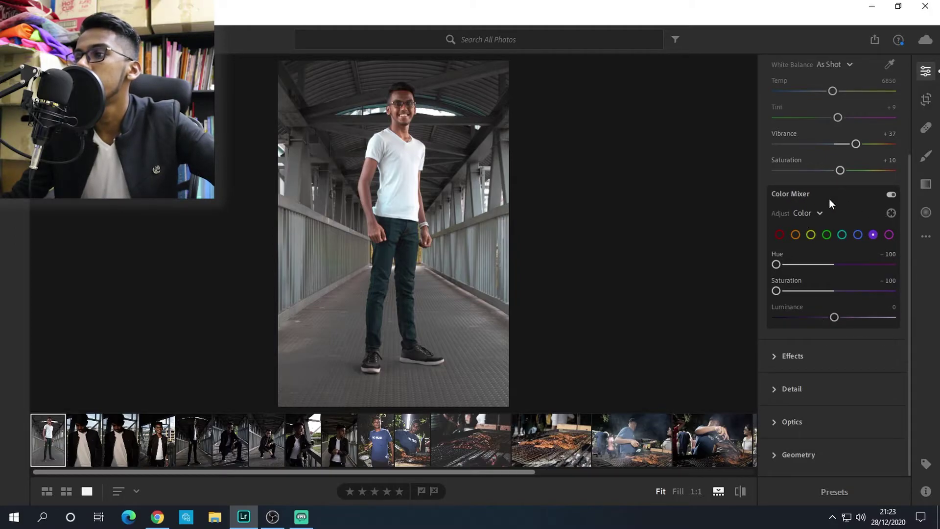
{"action": "scroll", "coordinate": [829, 198], "scroll_direction": "up", "scroll_amount": 3}
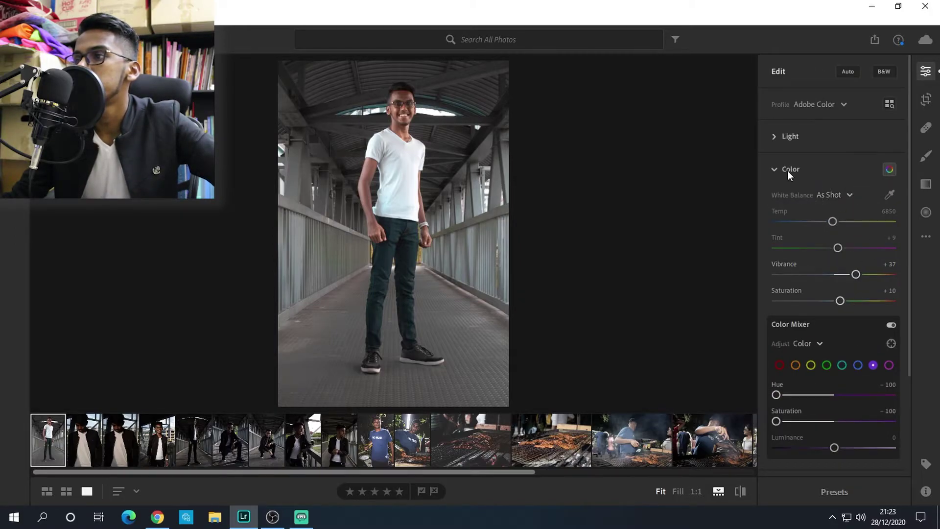
{"action": "left_click", "coordinate": [787, 171]}
{"action": "left_click", "coordinate": [791, 198]}
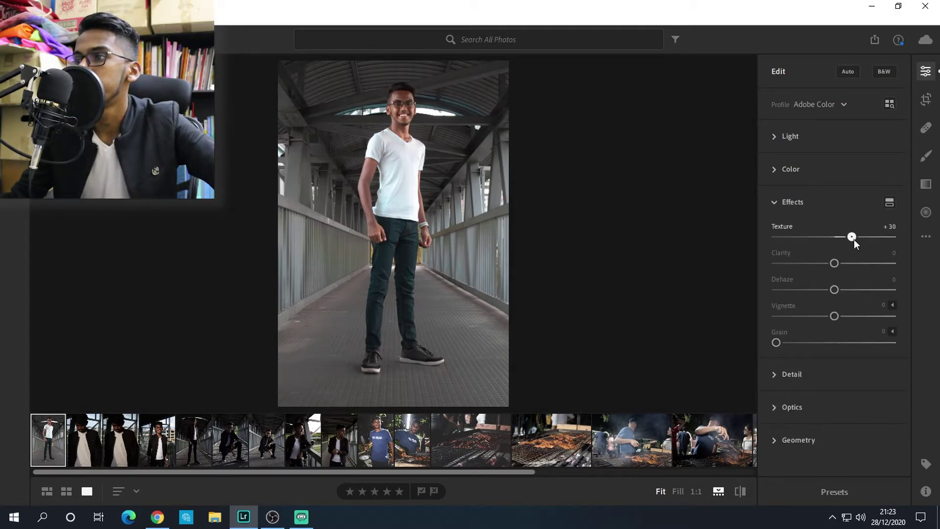
{"action": "left_click_drag", "start_coordinate": [853, 240], "coordinate": [850, 240]}
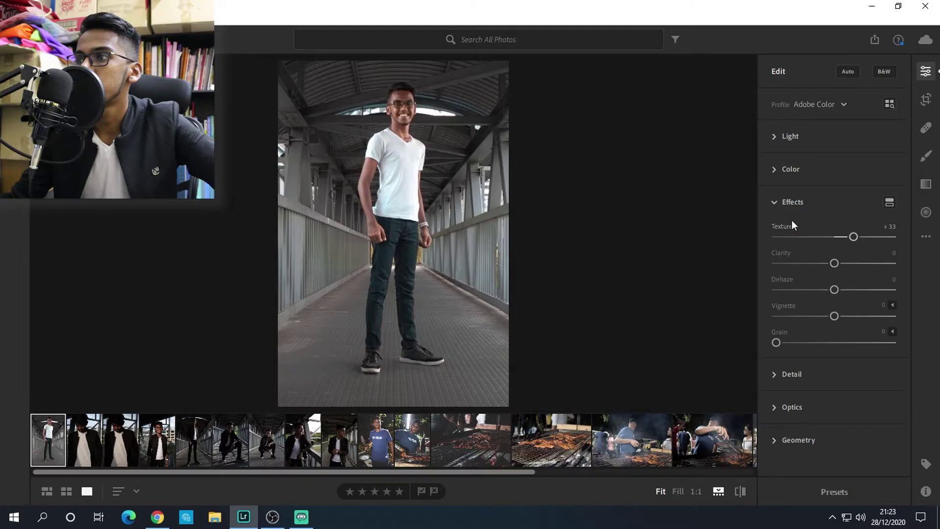
{"action": "mouse_move", "coordinate": [786, 228]}
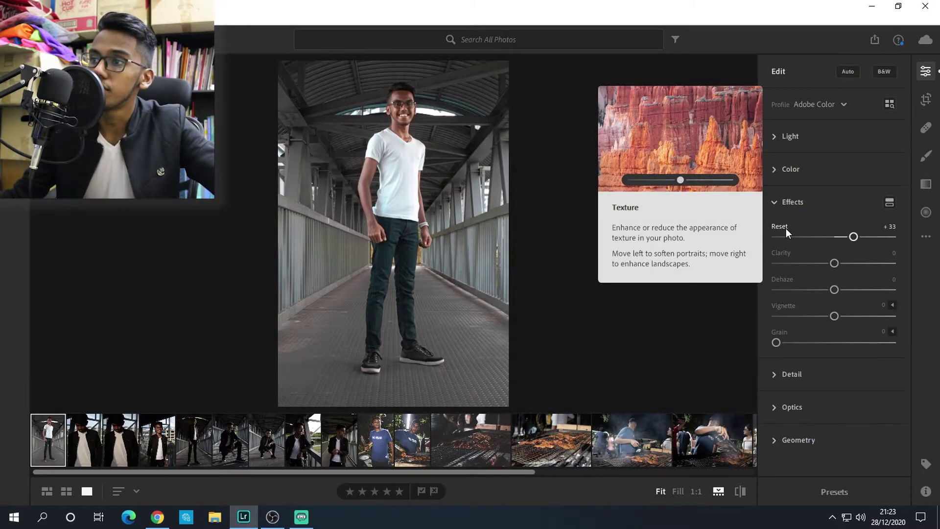
Inspect the face at 1:1, compare Texture at +100 and -100, and set it to +62
{"action": "left_click", "coordinate": [373, 245]}
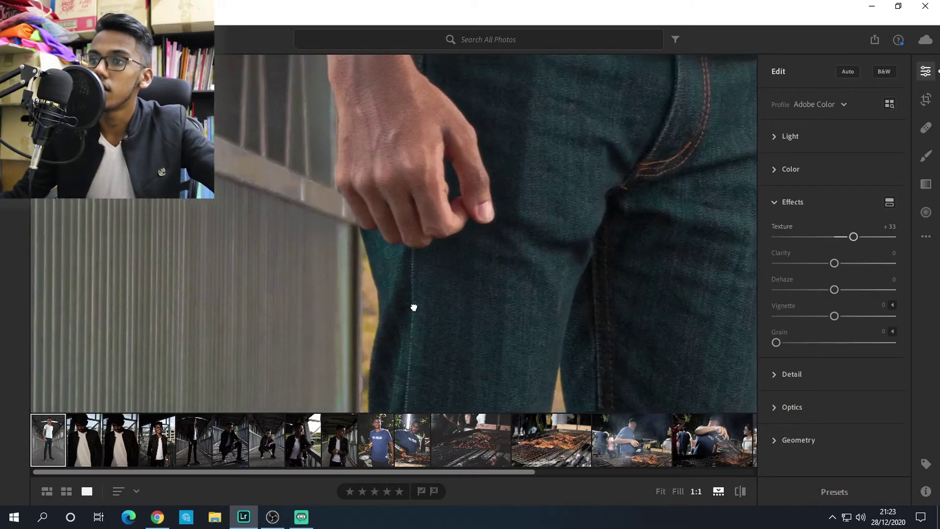
{"action": "mouse_move", "coordinate": [413, 308]}
{"action": "left_mouse_down"}
{"action": "mouse_move", "coordinate": [436, 360]}
{"action": "mouse_move", "coordinate": [494, 197]}
{"action": "mouse_move", "coordinate": [412, 350]}
{"action": "mouse_move", "coordinate": [405, 321]}
{"action": "left_mouse_up"}
{"action": "left_click_drag", "start_coordinate": [420, 222], "coordinate": [424, 276]}
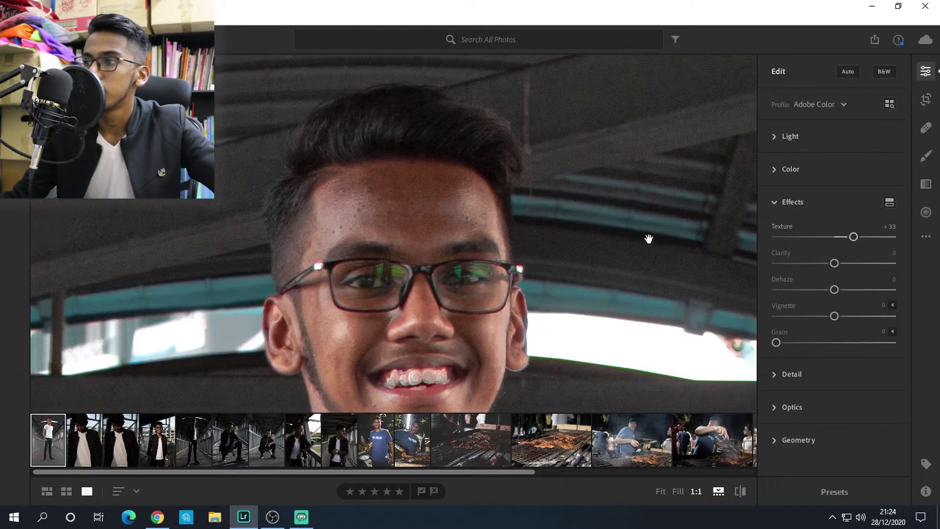
{"action": "left_click_drag", "start_coordinate": [856, 236], "coordinate": [895, 243]}
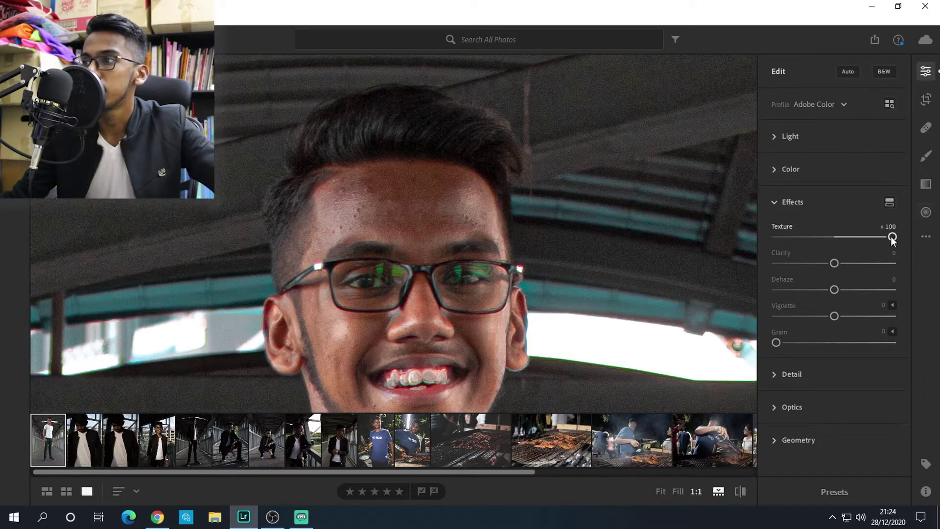
{"action": "left_click_drag", "start_coordinate": [890, 236], "coordinate": [659, 269]}
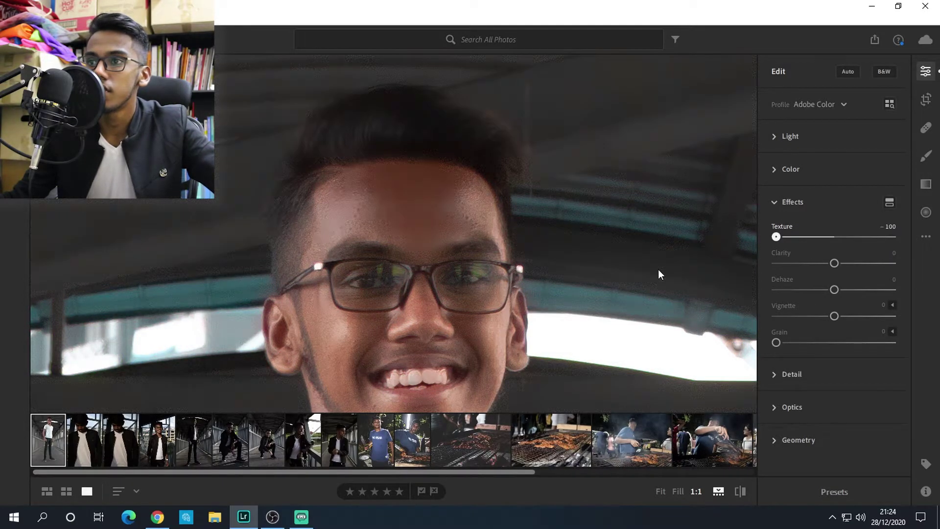
{"action": "left_click", "coordinate": [857, 235]}
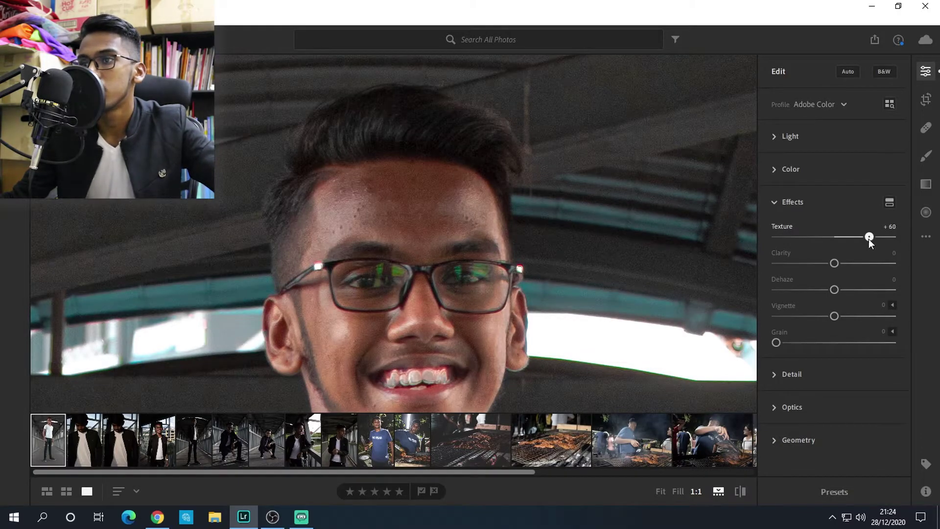
Try Clarity at +67 on the face, compare lower amounts on the whole photo, and set it to +59
{"action": "mouse_move", "coordinate": [859, 264]}
{"action": "left_mouse_down"}
{"action": "mouse_move", "coordinate": [870, 266]}
{"action": "mouse_move", "coordinate": [766, 267]}
{"action": "mouse_move", "coordinate": [868, 275]}
{"action": "left_mouse_up"}
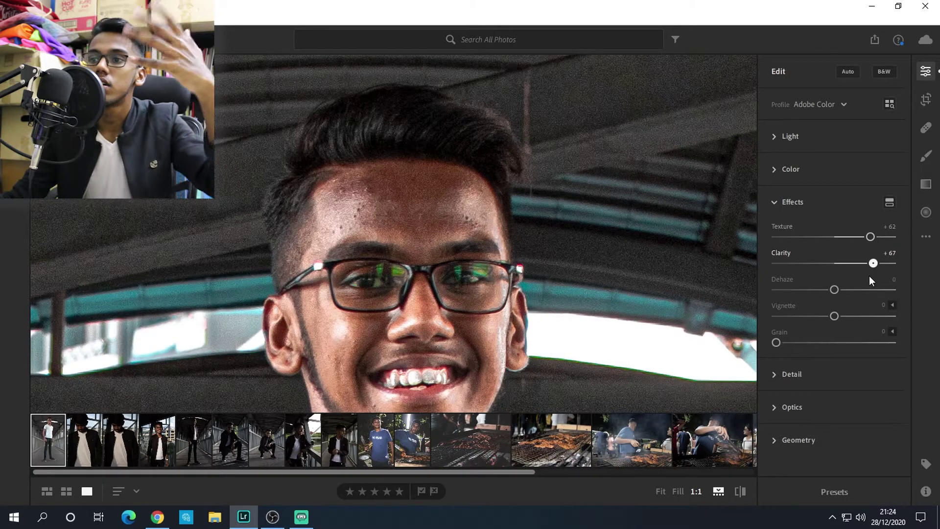
{"action": "left_click", "coordinate": [521, 269]}
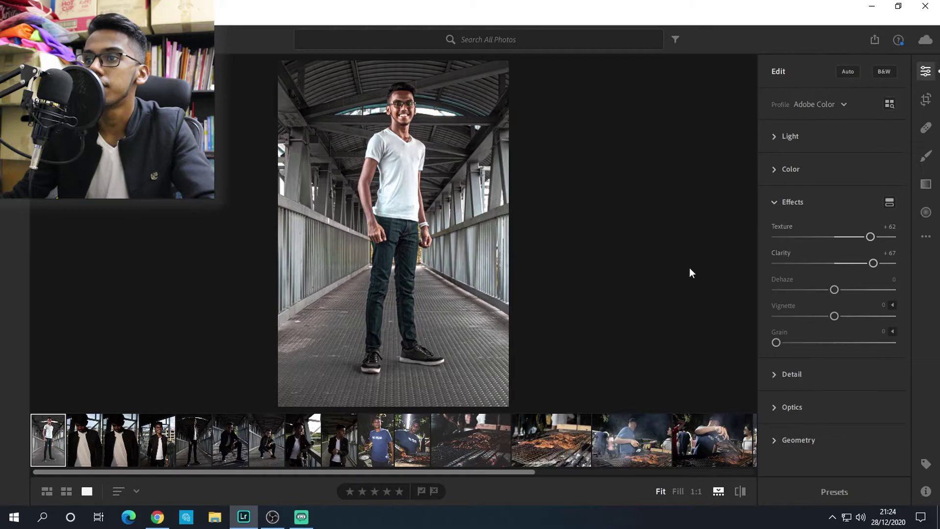
{"action": "left_click_drag", "start_coordinate": [872, 263], "coordinate": [841, 260]}
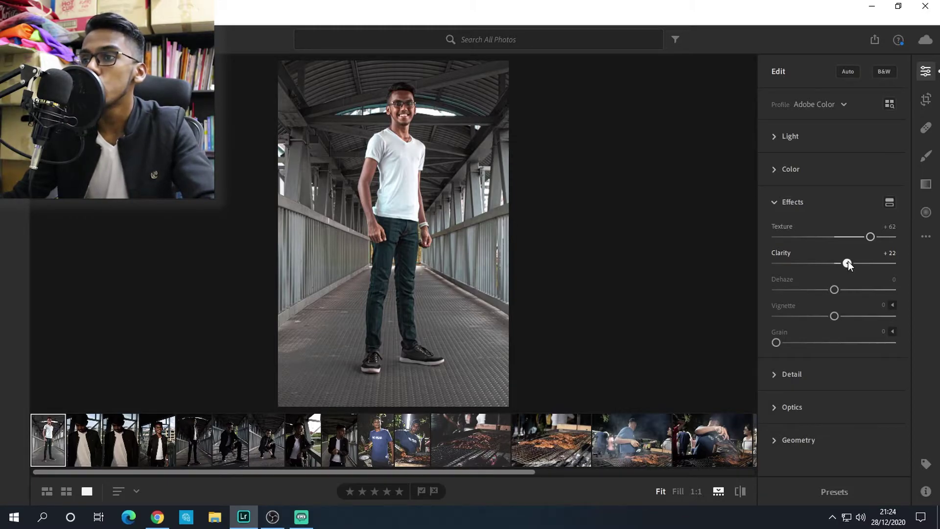
{"action": "mouse_move", "coordinate": [854, 264]}
{"action": "left_mouse_down"}
{"action": "mouse_move", "coordinate": [873, 266]}
{"action": "mouse_move", "coordinate": [862, 265]}
{"action": "left_mouse_up"}
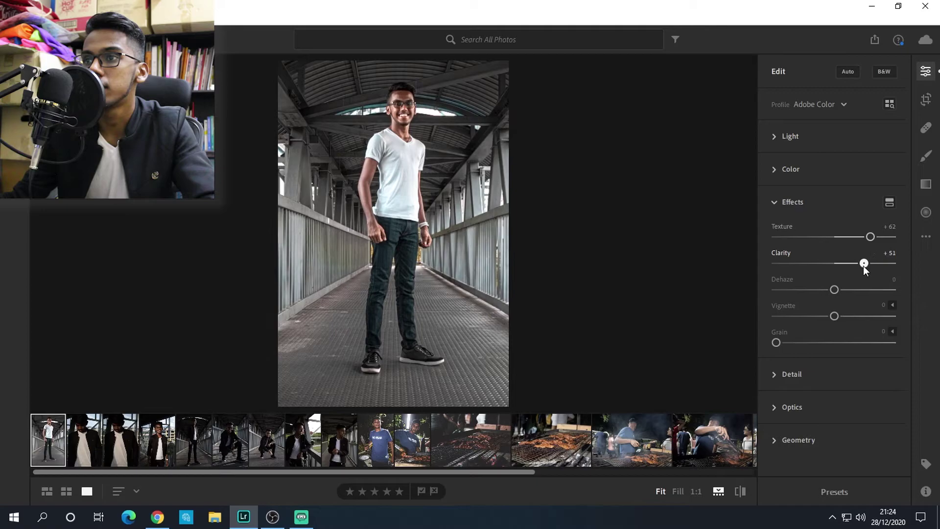
Reduce the Color Mixer's orange Luminance to +1 and collapse the Color adjustments
{"action": "left_click", "coordinate": [796, 168]}
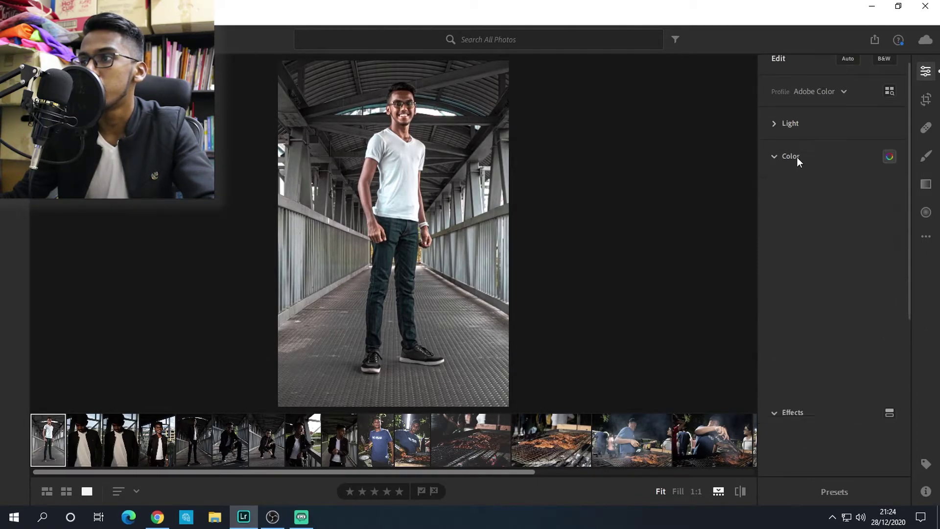
{"action": "left_click", "coordinate": [795, 350]}
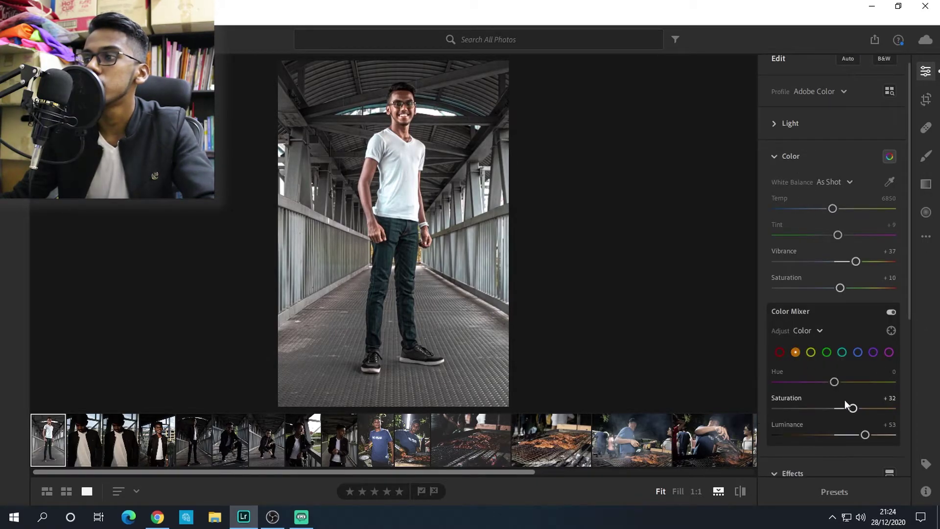
{"action": "left_click_drag", "start_coordinate": [862, 435], "coordinate": [828, 437]}
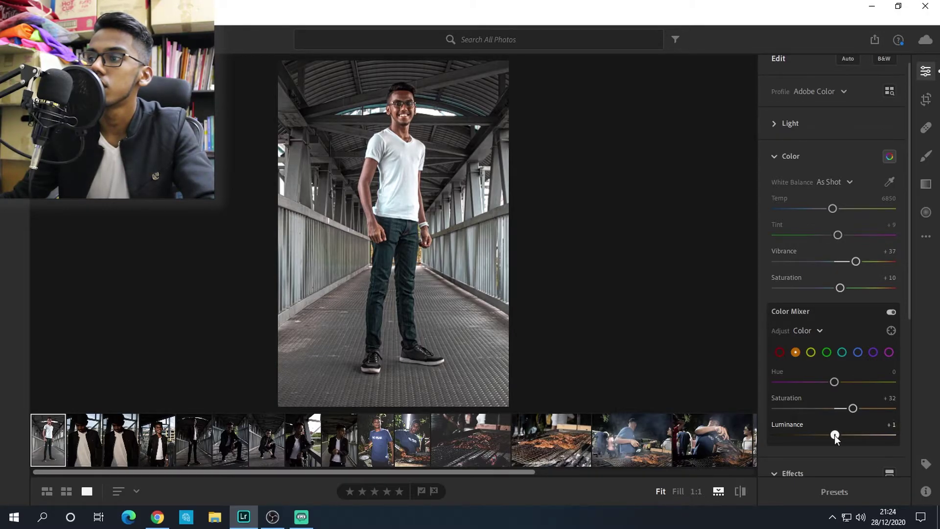
{"action": "left_click", "coordinate": [773, 156]}
Set Highlights to -19, Shadows to -52 and Whites to +45 in the Light adjustments, and collapse them
{"action": "left_click", "coordinate": [780, 144]}
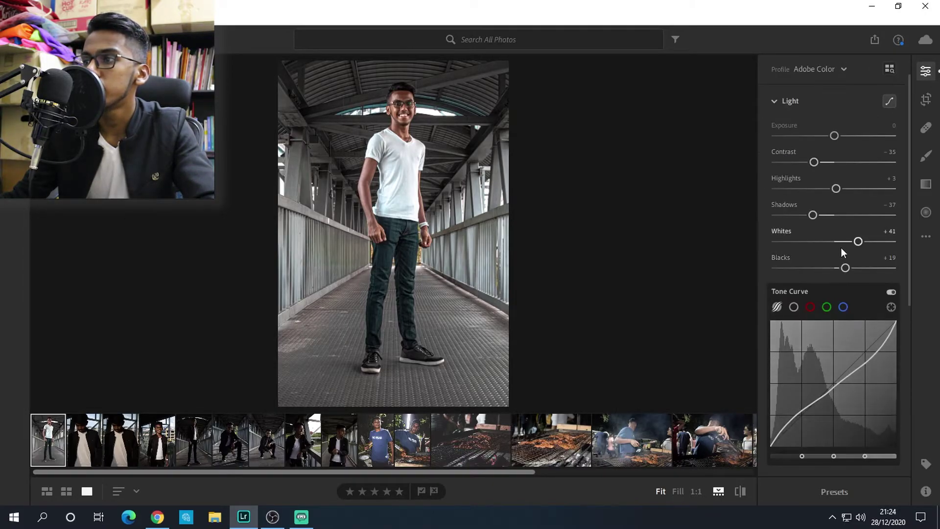
{"action": "left_click_drag", "start_coordinate": [811, 212], "coordinate": [824, 191]}
{"action": "left_click_drag", "start_coordinate": [858, 242], "coordinate": [860, 241]}
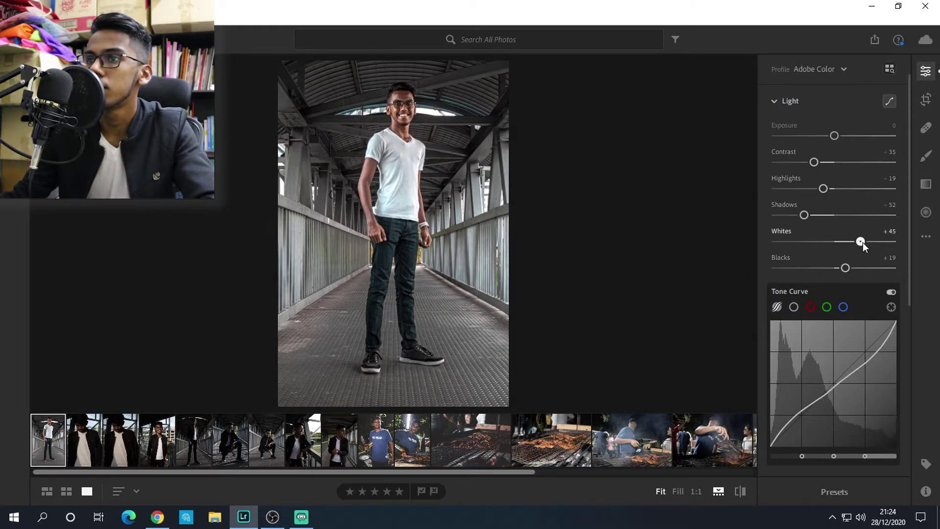
{"action": "left_click", "coordinate": [800, 100]}
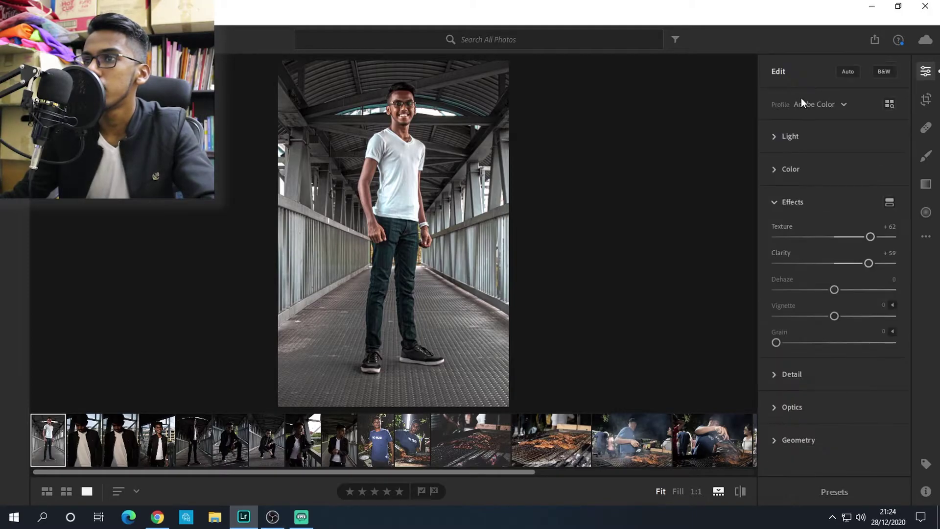
Examine the face at 1:1 and reduce Clarity to +40
{"action": "left_click", "coordinate": [430, 185]}
{"action": "left_click_drag", "start_coordinate": [430, 185], "coordinate": [516, 414]}
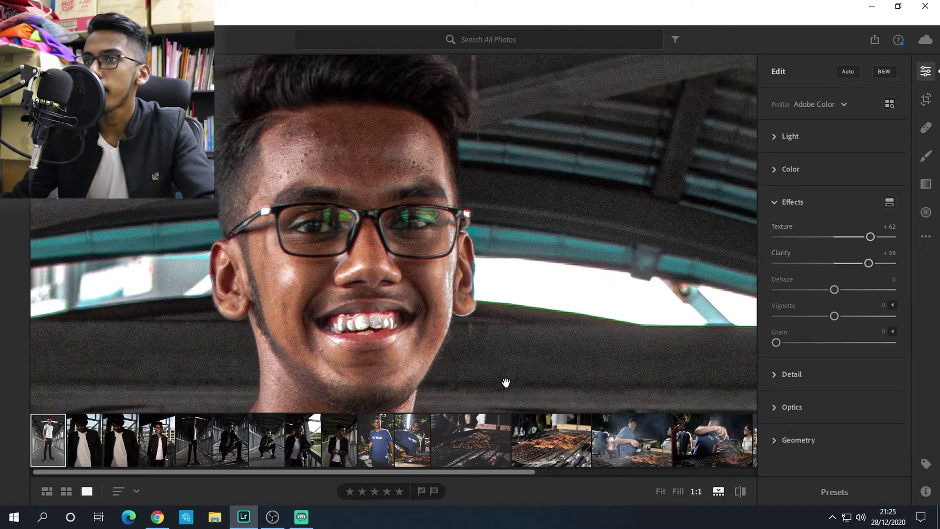
{"action": "left_click_drag", "start_coordinate": [865, 263], "coordinate": [859, 265]}
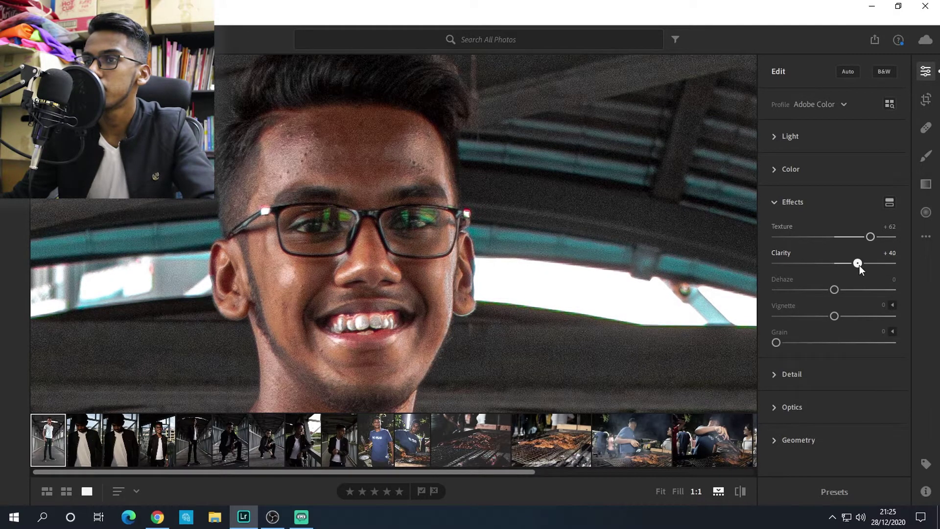
Return to the full photo view and raise Clarity to +100
{"action": "left_click", "coordinate": [325, 344]}
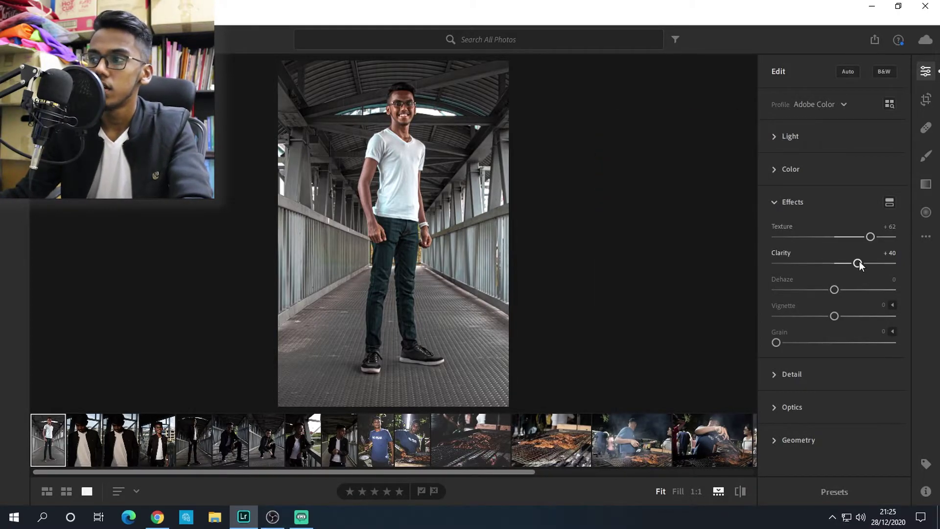
{"action": "left_click_drag", "start_coordinate": [858, 262], "coordinate": [912, 272]}
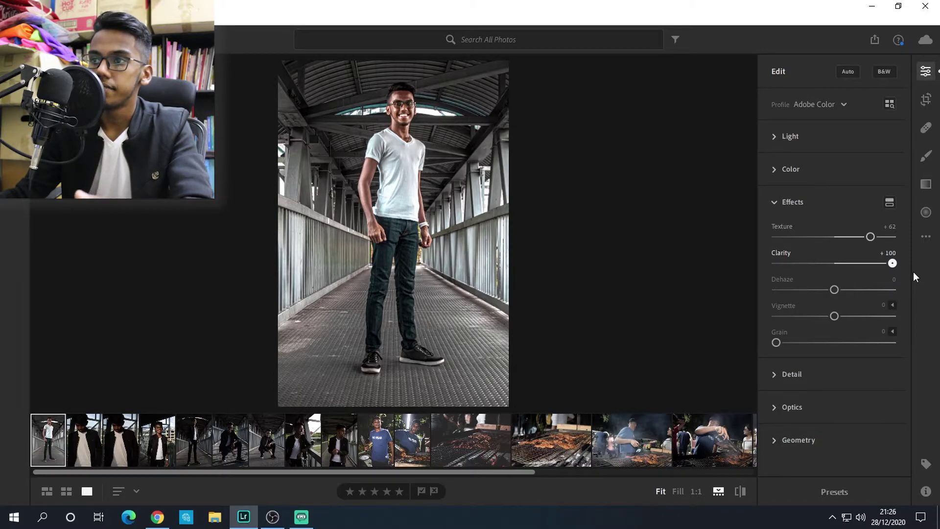
{"action": "mouse_move", "coordinate": [912, 272]}
{"action": "left_mouse_down"}
{"action": "mouse_move", "coordinate": [864, 264]}
{"action": "mouse_move", "coordinate": [917, 269]}
{"action": "left_mouse_up"}
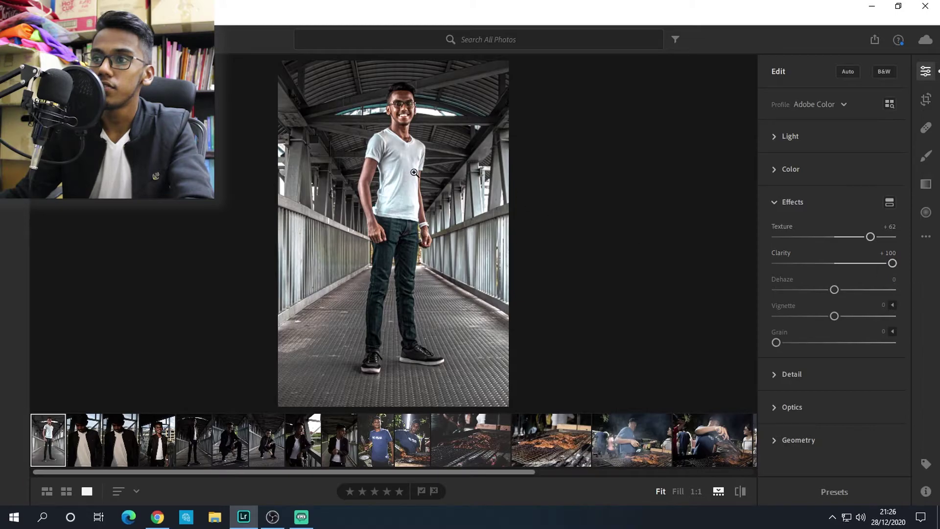
Examine the shirt and face at 1:1, return to the full photo and reduce Clarity to +51
{"action": "left_click", "coordinate": [418, 187]}
{"action": "scroll", "coordinate": [462, 362], "scroll_direction": "up", "scroll_amount": 10}
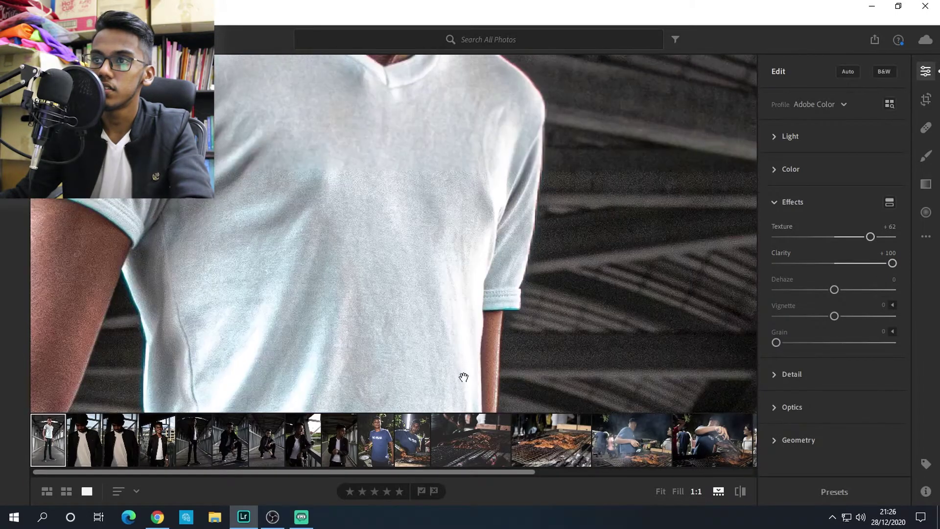
{"action": "scroll", "coordinate": [471, 353], "scroll_direction": "up", "scroll_amount": 5}
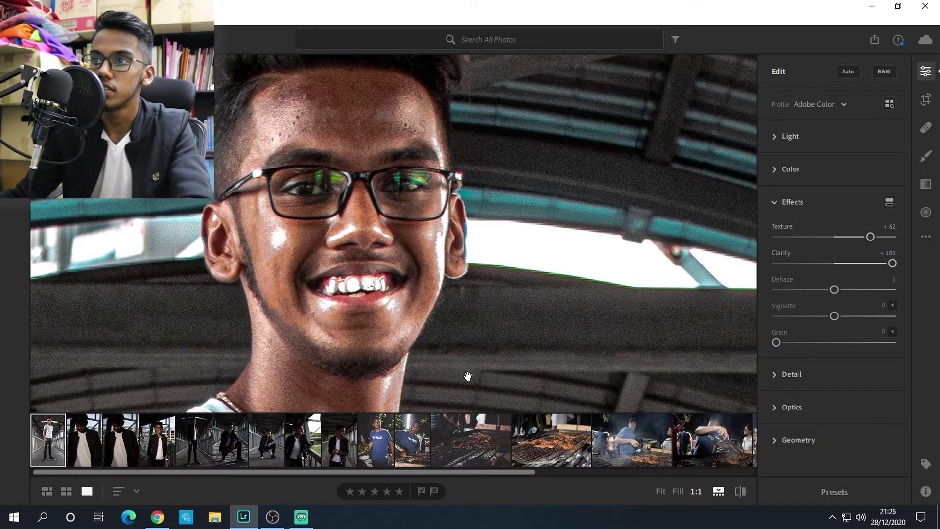
{"action": "left_click", "coordinate": [419, 298]}
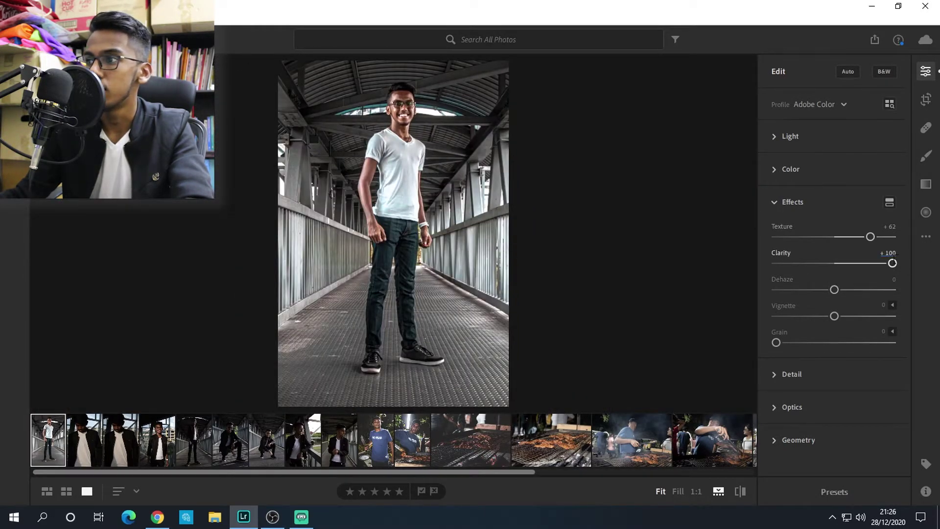
{"action": "left_click_drag", "start_coordinate": [888, 263], "coordinate": [864, 272]}
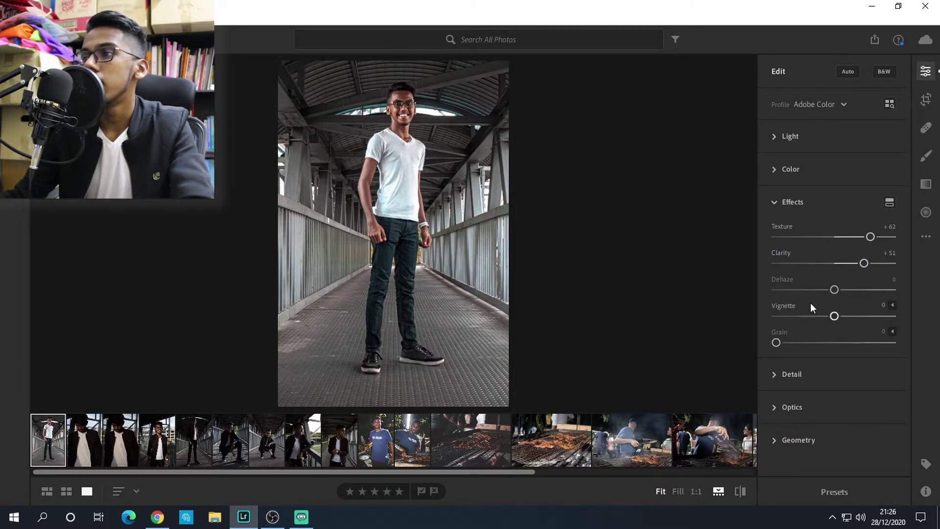
Set Dehaze to +21, inspect the face at 1:1 and return to the full photo
{"action": "left_click_drag", "start_coordinate": [834, 289], "coordinate": [846, 289]}
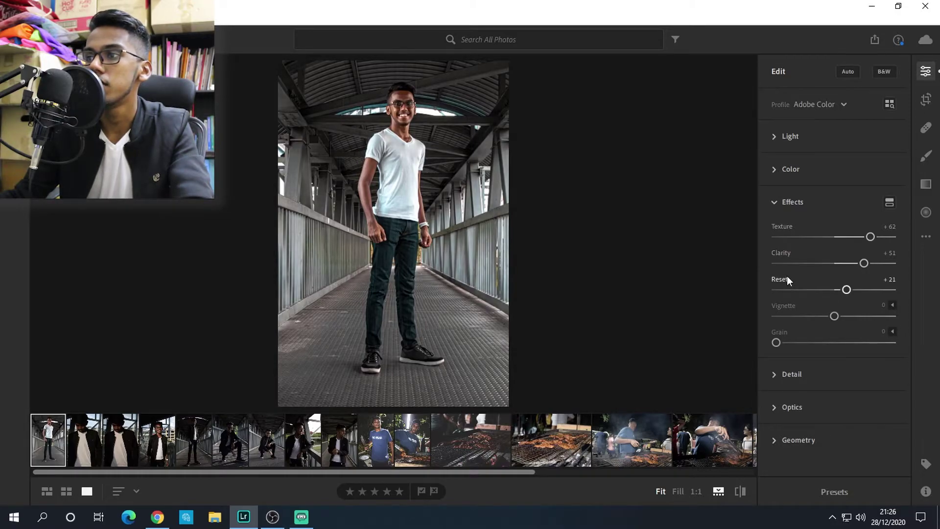
{"action": "mouse_move", "coordinate": [783, 283]}
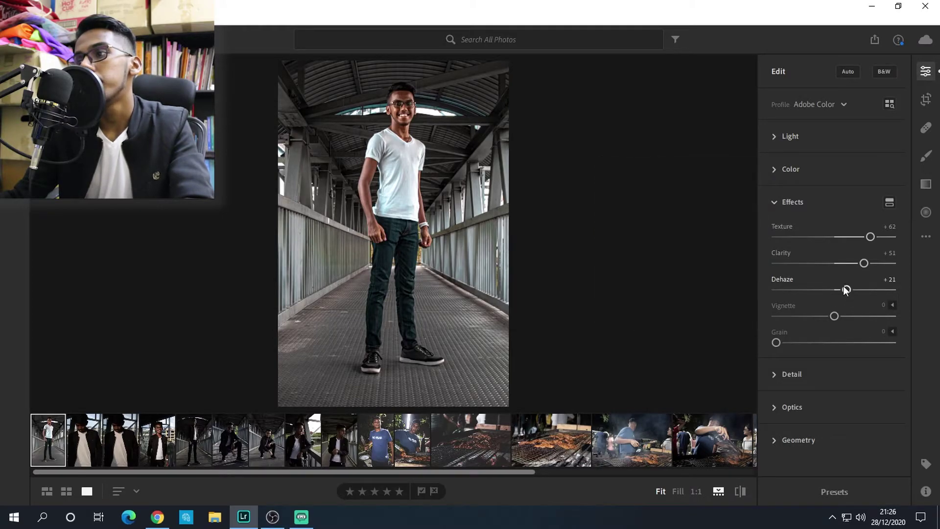
{"action": "left_click_drag", "start_coordinate": [846, 290], "coordinate": [848, 292]}
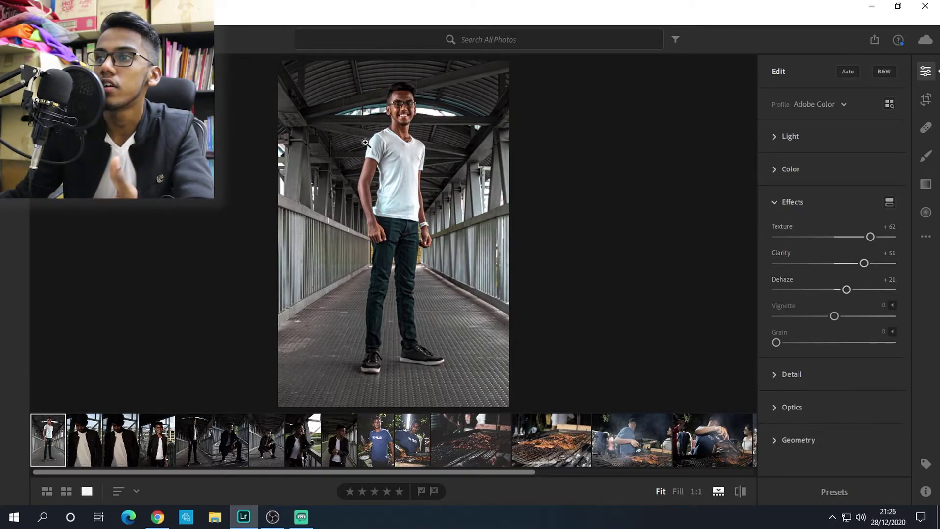
{"action": "left_click", "coordinate": [433, 125]}
{"action": "left_click_drag", "start_coordinate": [413, 111], "coordinate": [442, 262]}
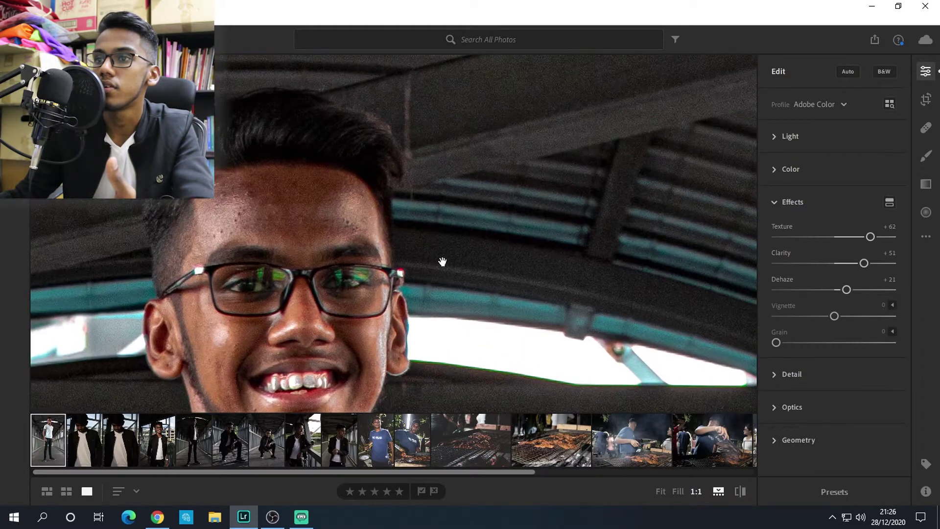
{"action": "left_click", "coordinate": [442, 262]}
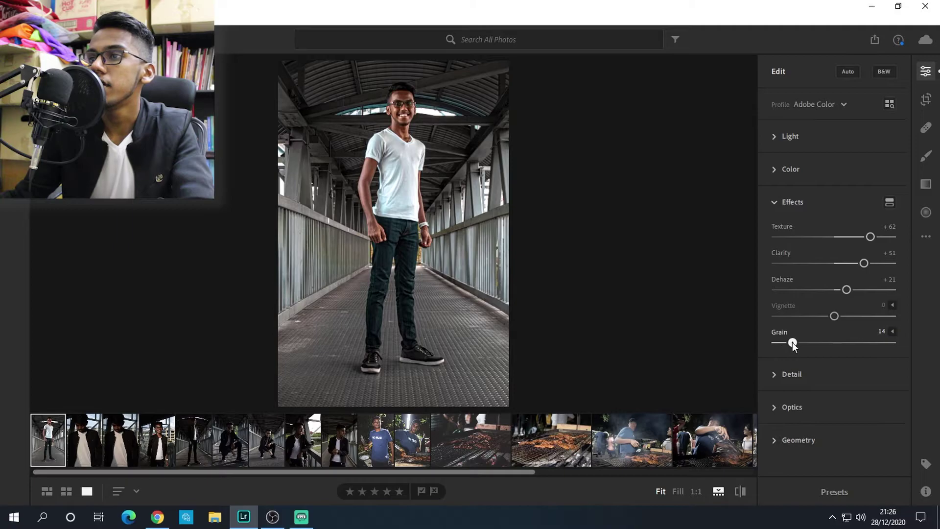
Try Grain at 100, examine the face and background at 1:1, and reset Grain to 0
{"action": "left_click_drag", "start_coordinate": [792, 342], "coordinate": [904, 341]}
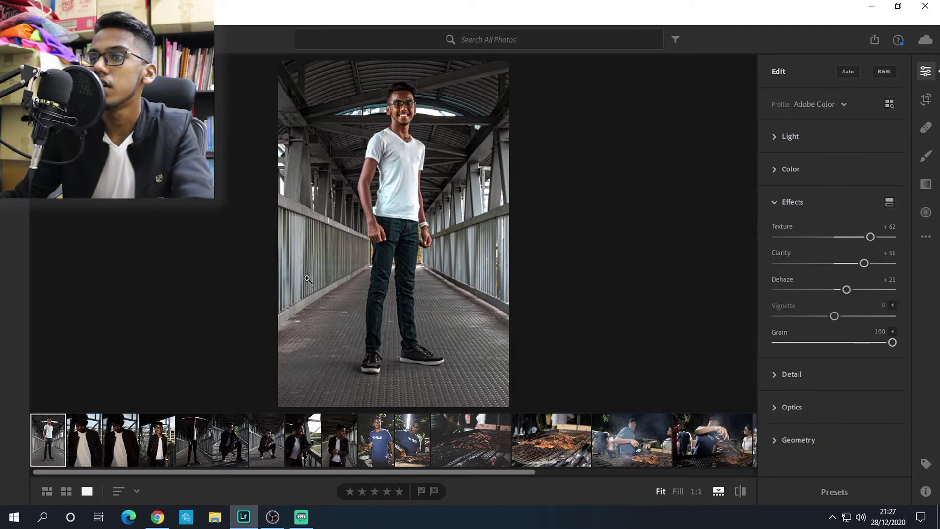
{"action": "left_click", "coordinate": [360, 121]}
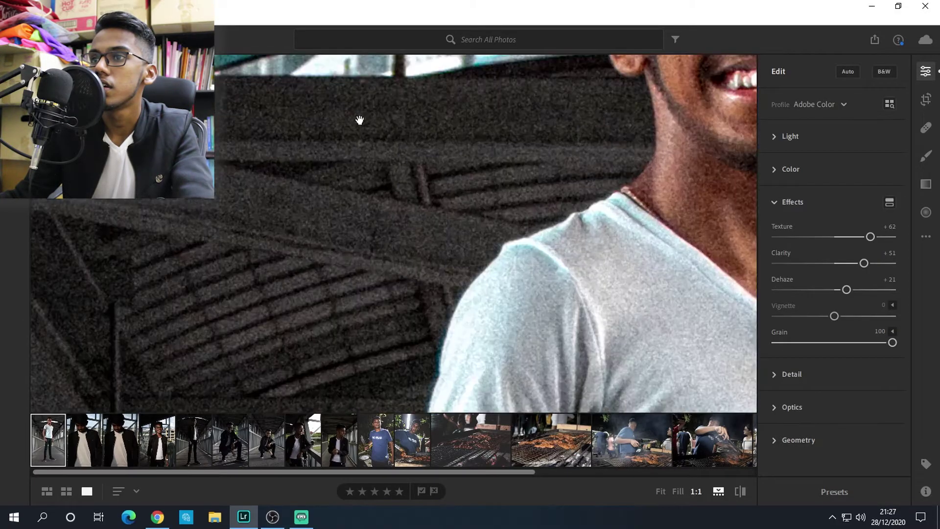
{"action": "left_click_drag", "start_coordinate": [360, 120], "coordinate": [345, 332]}
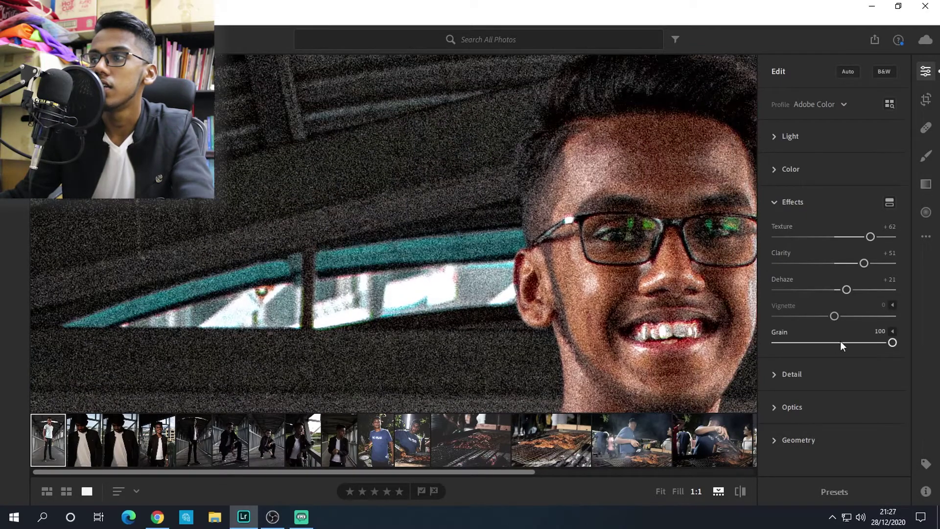
{"action": "mouse_move", "coordinate": [892, 342]}
{"action": "left_mouse_down"}
{"action": "mouse_move", "coordinate": [759, 343]}
{"action": "mouse_move", "coordinate": [901, 343]}
{"action": "left_mouse_up"}
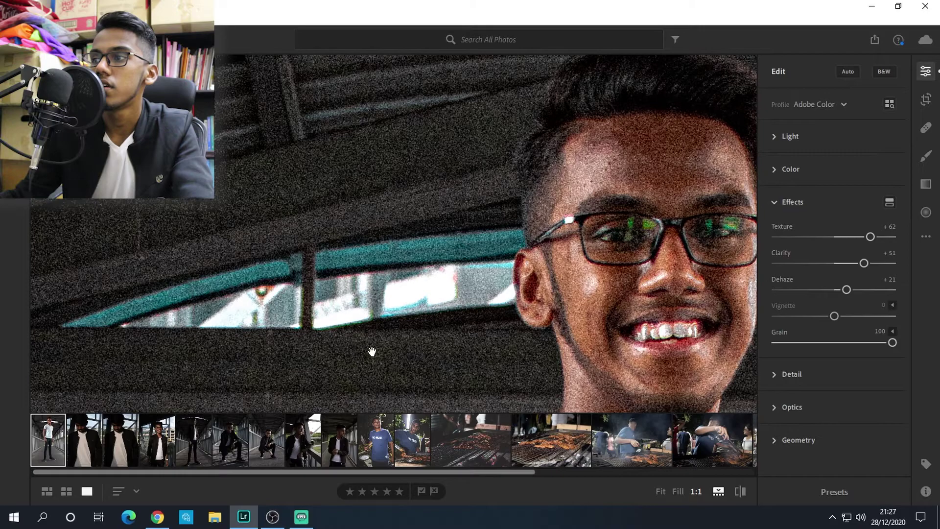
{"action": "left_click_drag", "start_coordinate": [836, 346], "coordinate": [763, 344]}
{"action": "left_click", "coordinate": [252, 247]}
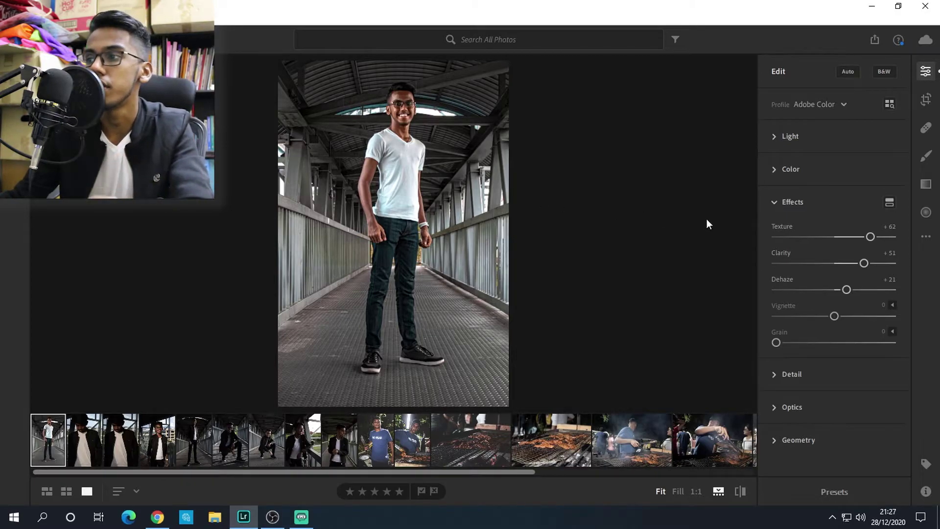
Collapse the Effects adjustments, review the Light adjustments with their Tone Curve, and switch to the Detail adjustments
{"action": "left_click", "coordinate": [782, 202]}
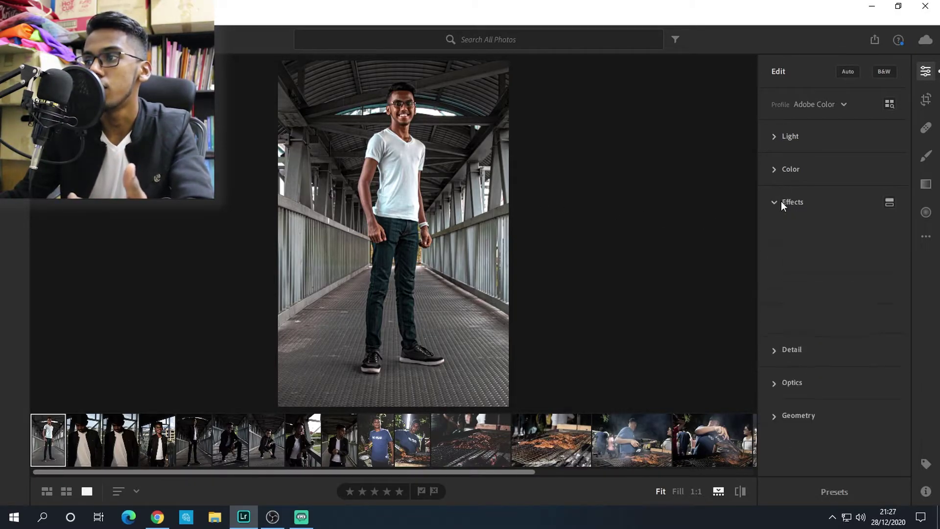
{"action": "left_click", "coordinate": [788, 138]}
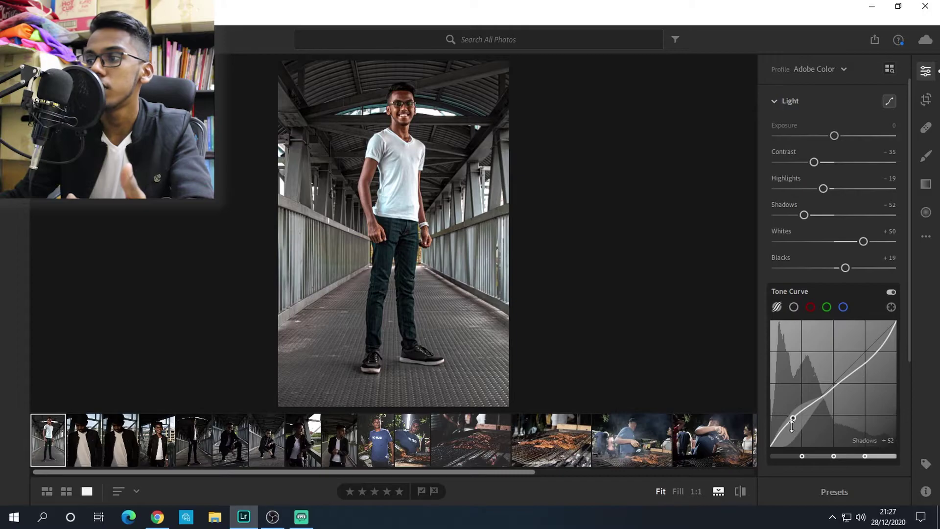
{"action": "left_click_drag", "start_coordinate": [891, 324], "coordinate": [892, 331]}
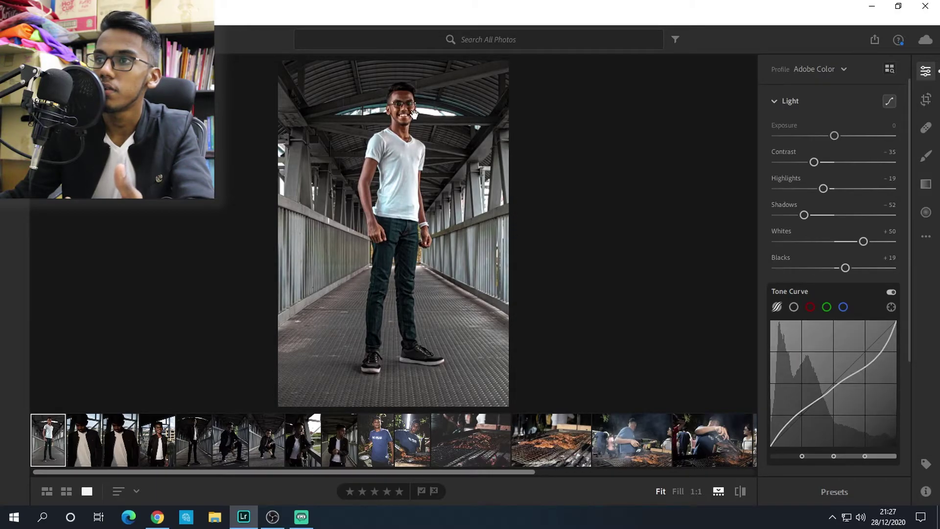
{"action": "left_click_drag", "start_coordinate": [414, 114], "coordinate": [418, 147]}
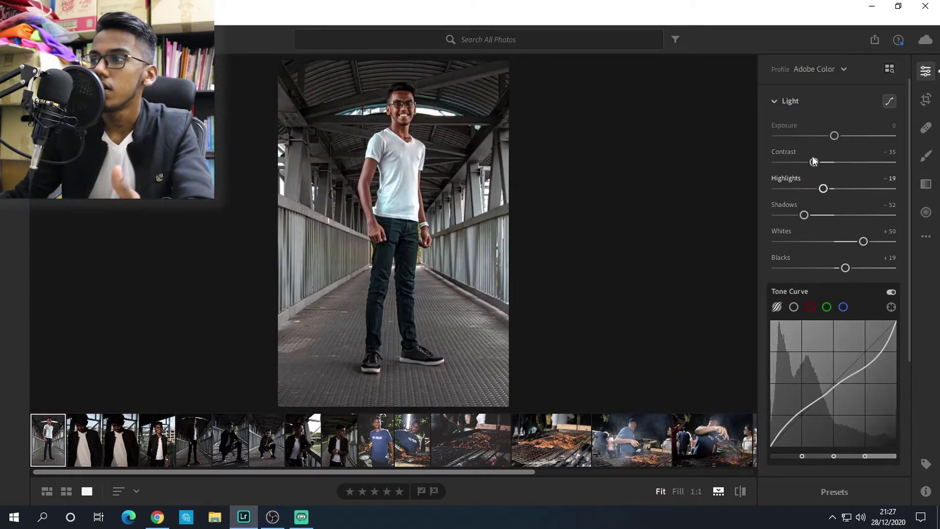
{"action": "left_click", "coordinate": [806, 103]}
{"action": "left_click", "coordinate": [799, 232]}
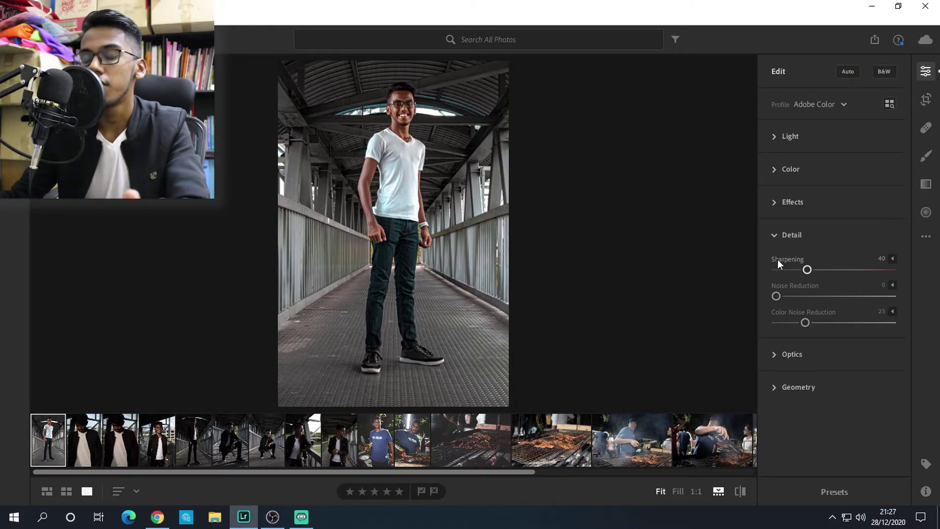
Raise Sharpening to 120 and examine the face, shirt and arm at 1:1
{"action": "mouse_move", "coordinate": [782, 256]}
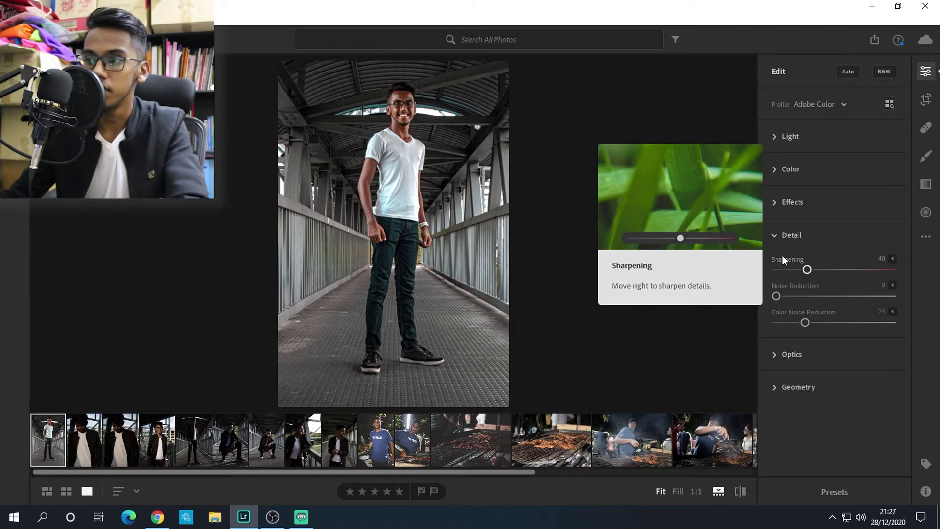
{"action": "left_click_drag", "start_coordinate": [808, 270], "coordinate": [869, 269]}
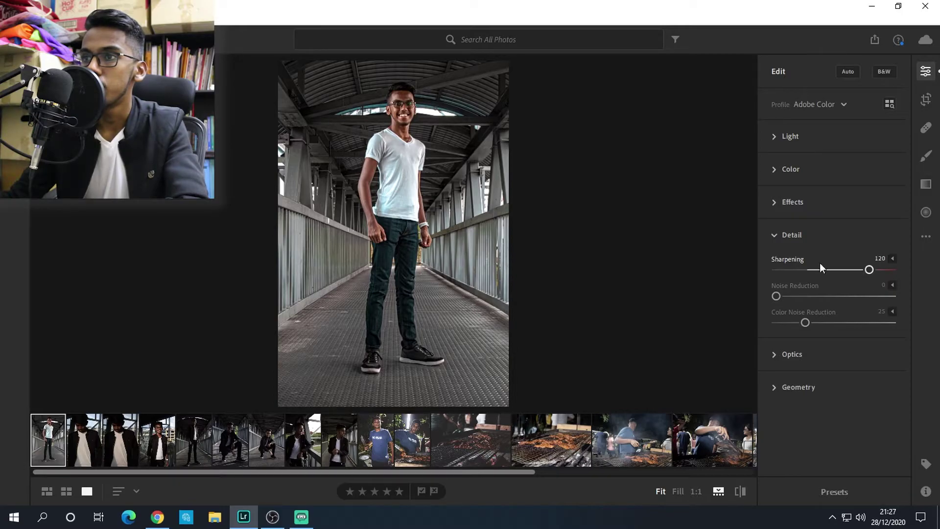
{"action": "left_click", "coordinate": [373, 168]}
{"action": "left_click_drag", "start_coordinate": [396, 372], "coordinate": [453, 384]}
{"action": "left_click_drag", "start_coordinate": [453, 206], "coordinate": [453, 350]}
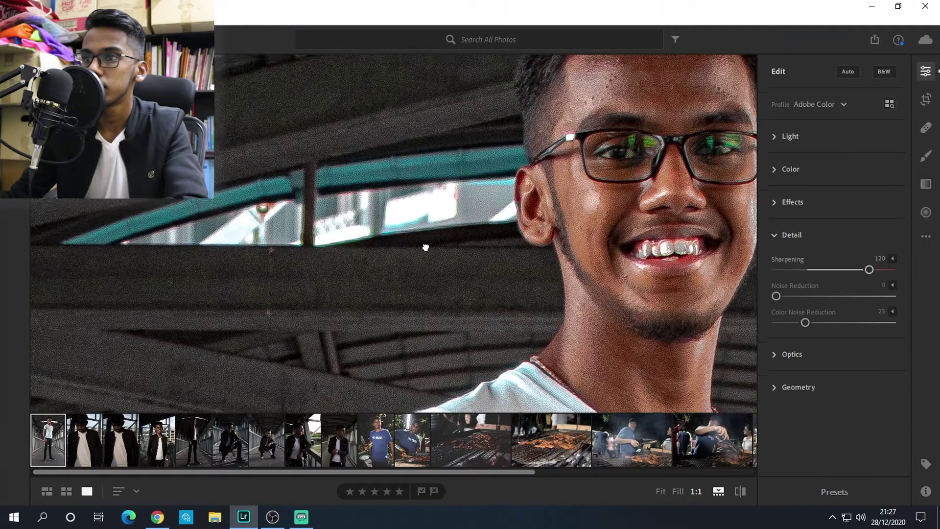
{"action": "left_click_drag", "start_coordinate": [426, 245], "coordinate": [364, 301]}
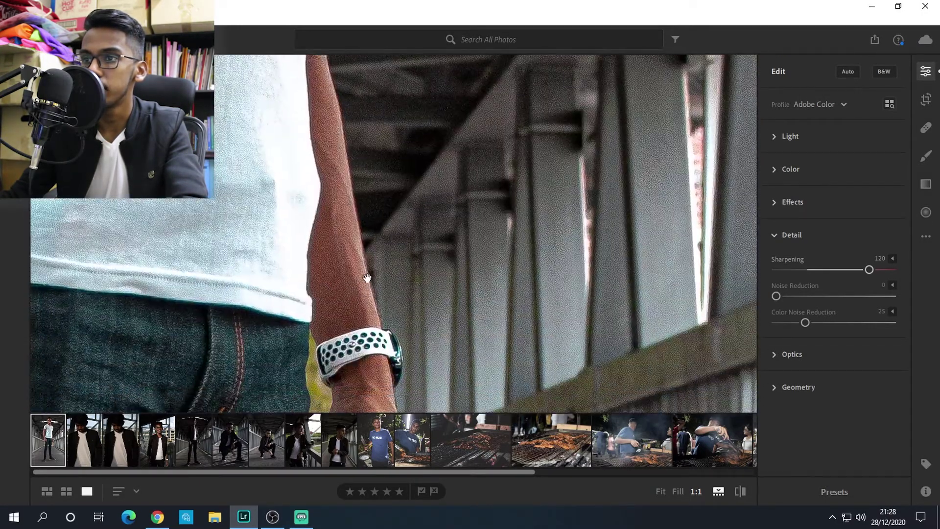
Return to the full photo view and reduce Sharpening to 61
{"action": "key", "text": "g"}
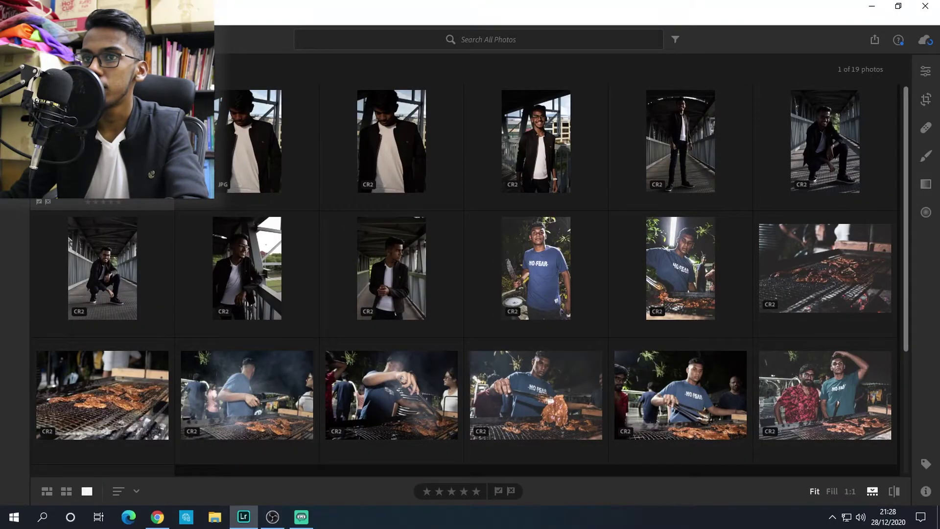
{"action": "key", "text": "d"}
{"action": "left_click_drag", "start_coordinate": [840, 267], "coordinate": [824, 266]}
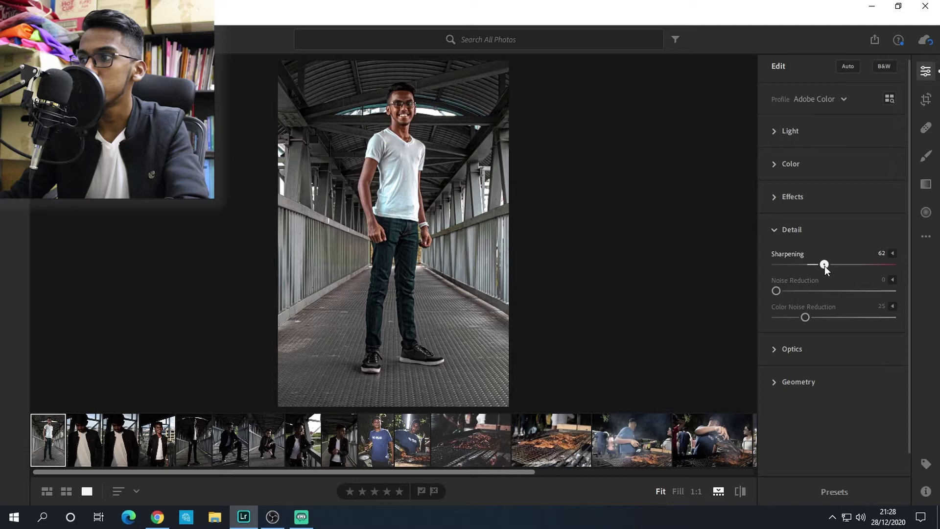
Set Noise Reduction to 7 and examine the face and dark background at 1:1
{"action": "left_click_drag", "start_coordinate": [775, 292], "coordinate": [784, 292]}
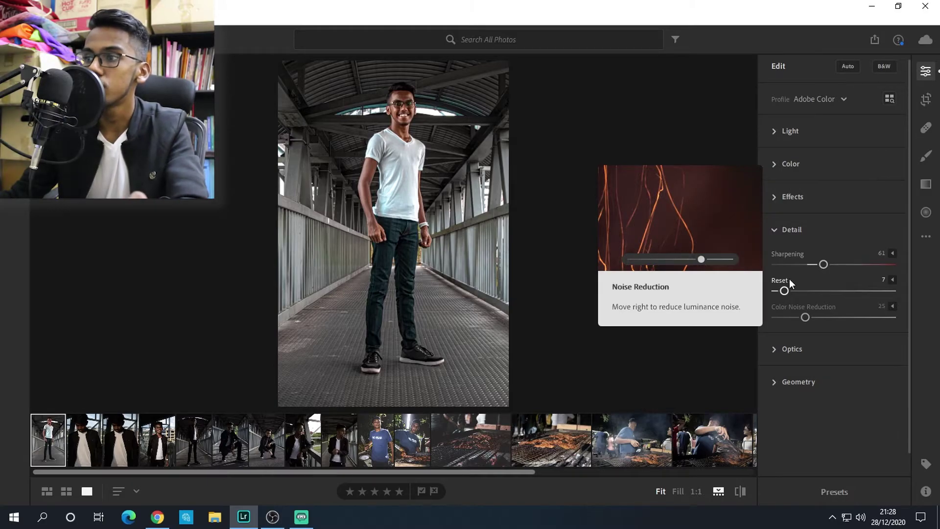
{"action": "left_click", "coordinate": [386, 274]}
{"action": "left_click_drag", "start_coordinate": [365, 191], "coordinate": [354, 311]}
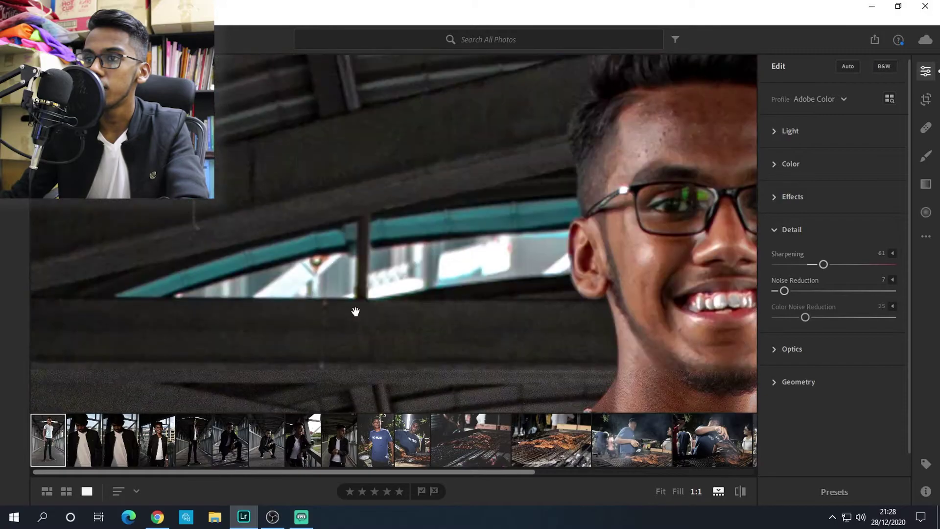
{"action": "left_click_drag", "start_coordinate": [514, 254], "coordinate": [475, 282]}
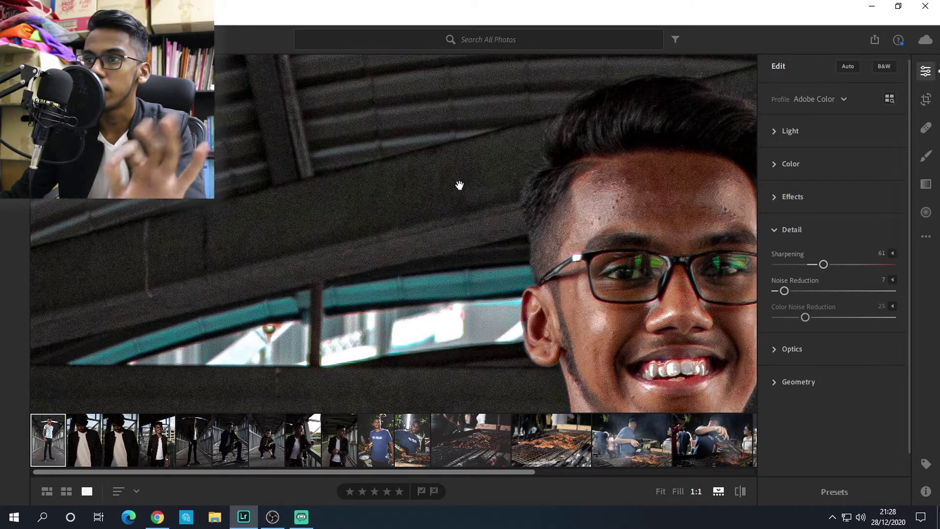
Raise Noise Reduction to 58 and compare the full photo with the face at 1:1
{"action": "left_click", "coordinate": [843, 291]}
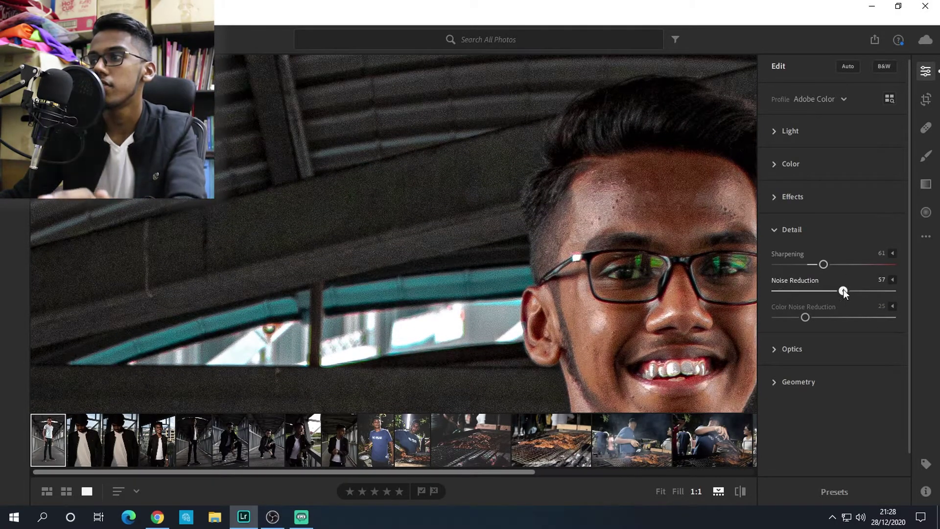
{"action": "left_click_drag", "start_coordinate": [842, 290], "coordinate": [844, 291]}
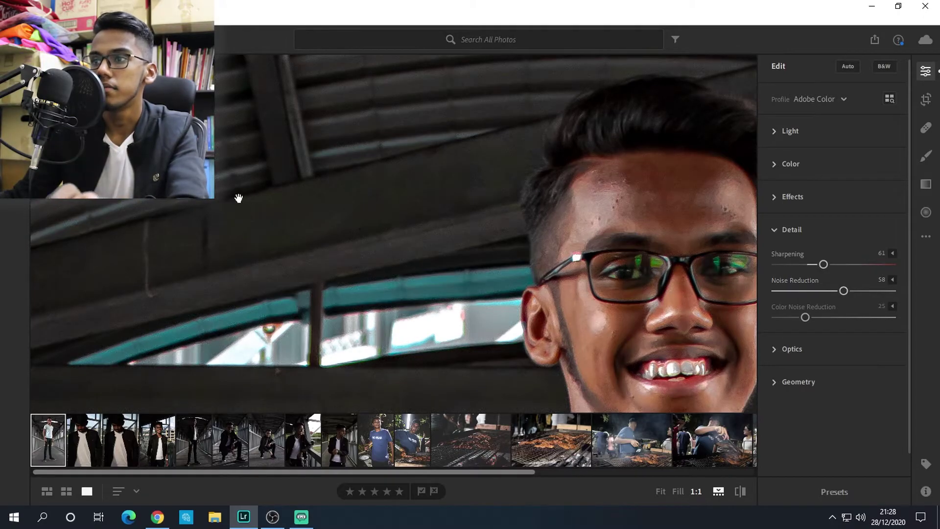
{"action": "left_click", "coordinate": [352, 205]}
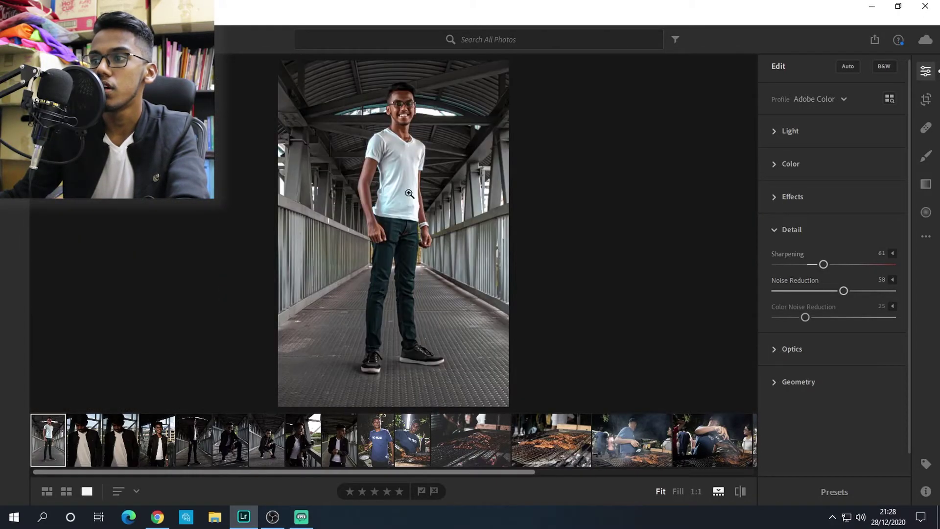
{"action": "left_click", "coordinate": [388, 148]}
{"action": "left_click_drag", "start_coordinate": [420, 196], "coordinate": [427, 387]}
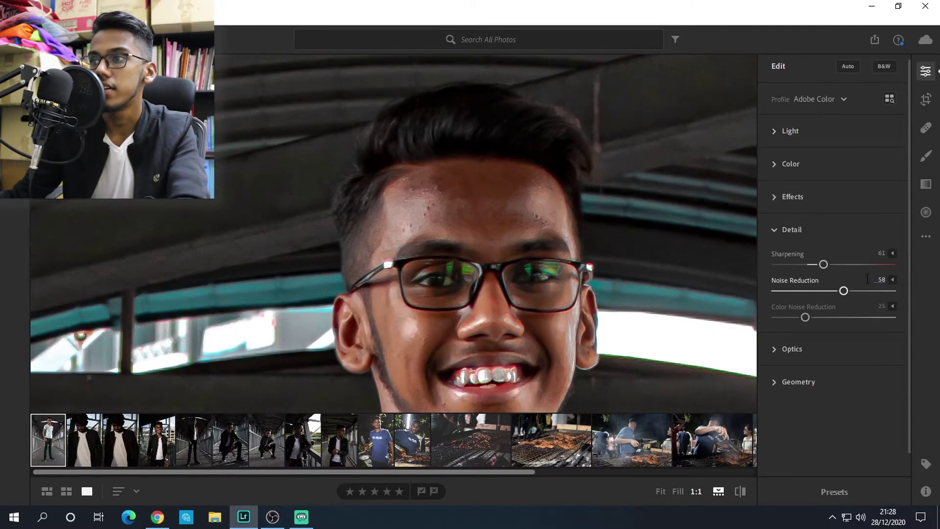
Lower Noise Reduction to 15 and check the full photo and the face at 1:1
{"action": "left_click_drag", "start_coordinate": [805, 292], "coordinate": [793, 292]}
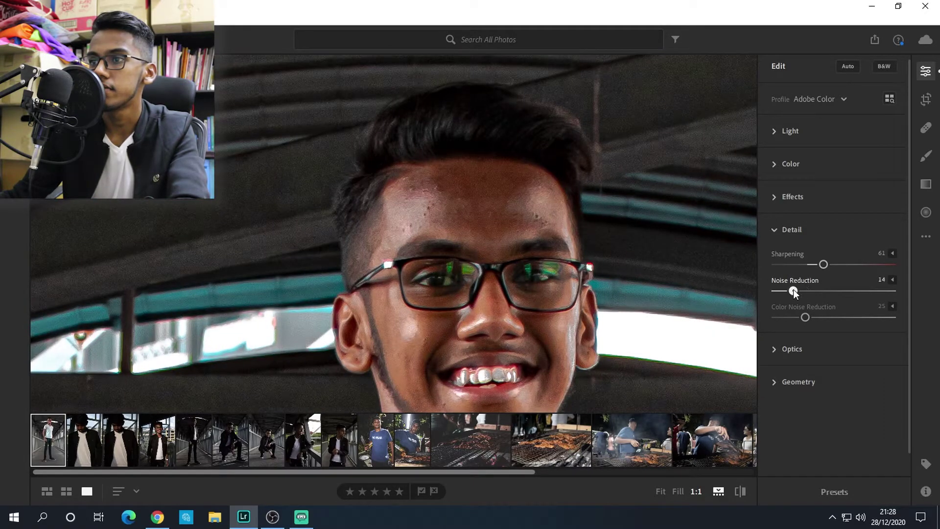
{"action": "left_click", "coordinate": [397, 264]}
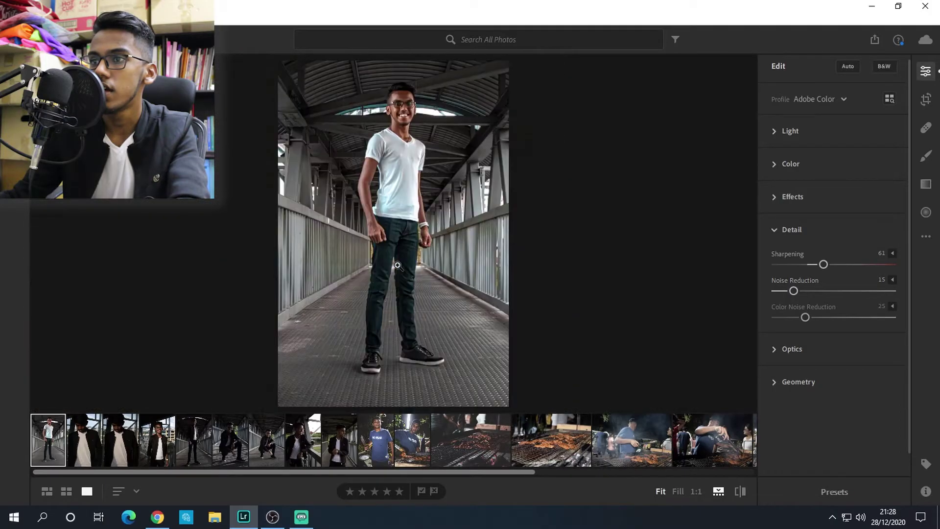
{"action": "left_click_drag", "start_coordinate": [391, 147], "coordinate": [402, 474]}
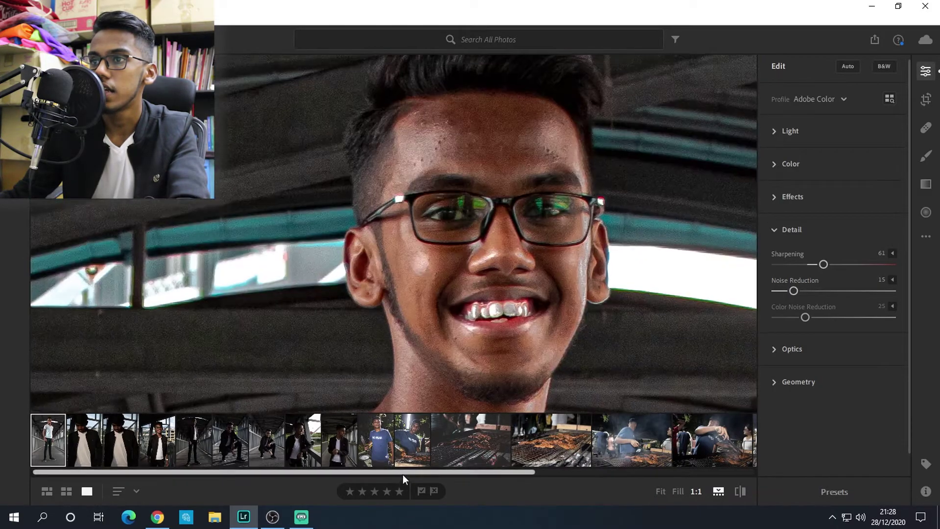
Lower Noise Reduction to 10 and return to the full photo view
{"action": "left_click_drag", "start_coordinate": [783, 292], "coordinate": [777, 293]}
{"action": "left_click", "coordinate": [667, 313]}
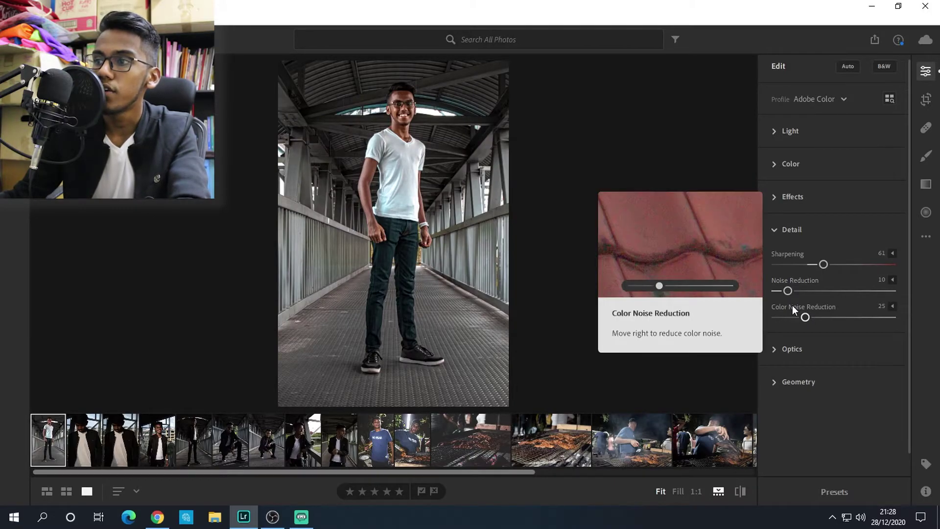
Examine the hand and metal railing at 1:1, try Color Noise Reduction at 80, and reset it to its default
{"action": "left_click_drag", "start_coordinate": [333, 253], "coordinate": [268, 293]}
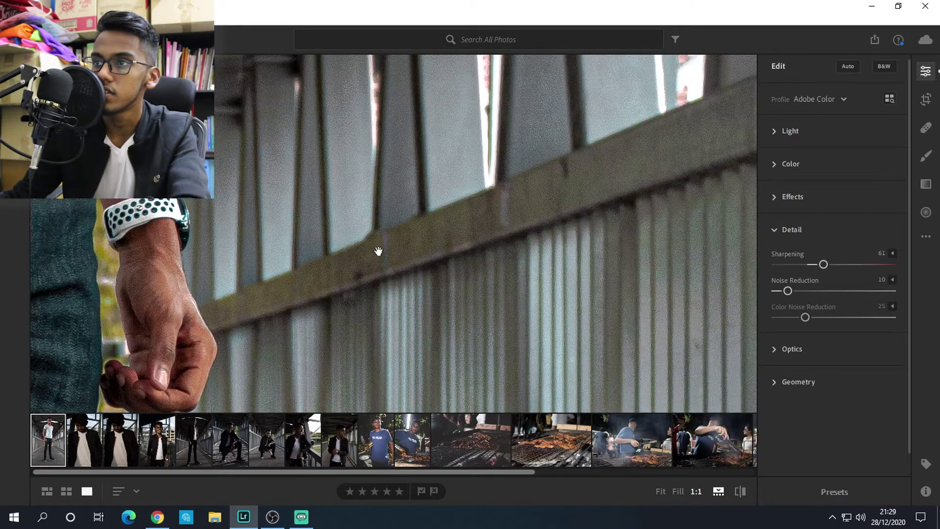
{"action": "left_click_drag", "start_coordinate": [269, 377], "coordinate": [618, 291]}
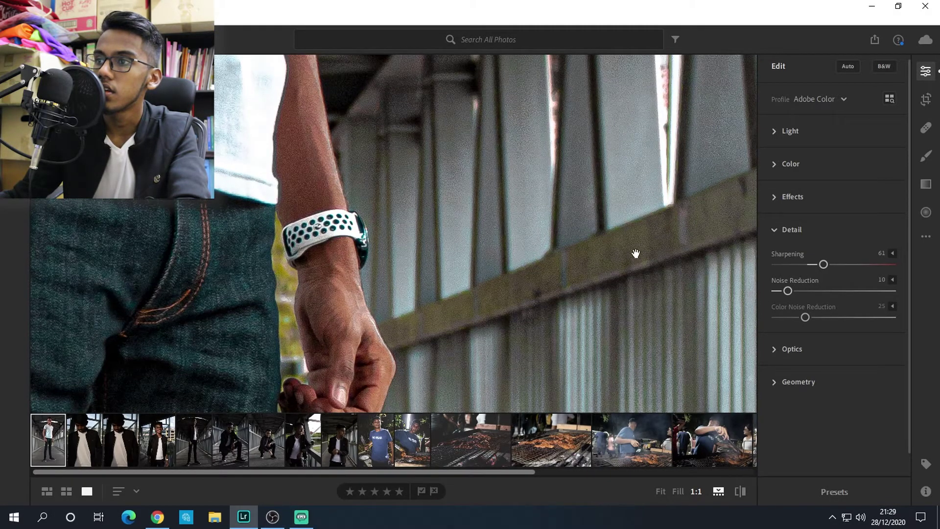
{"action": "left_click_drag", "start_coordinate": [636, 253], "coordinate": [416, 336]}
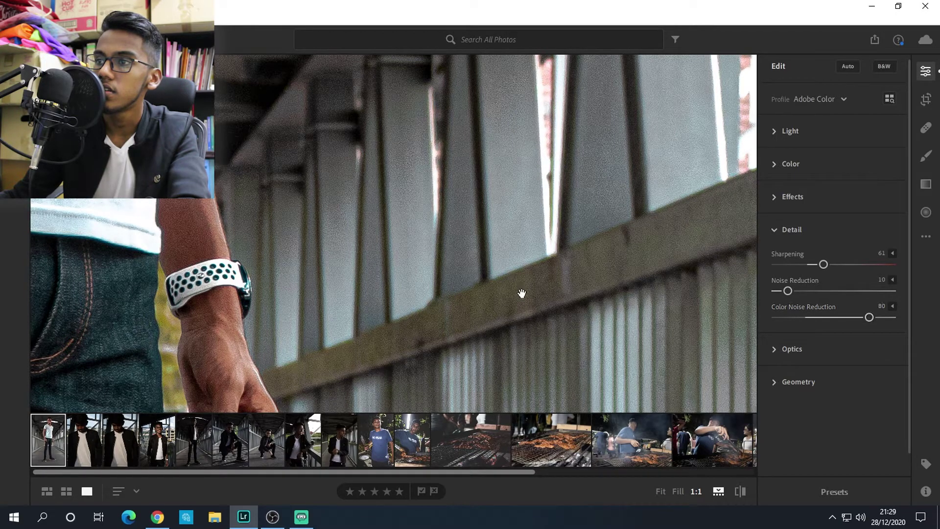
{"action": "double_click", "coordinate": [807, 316]}
{"action": "key", "text": "g"}
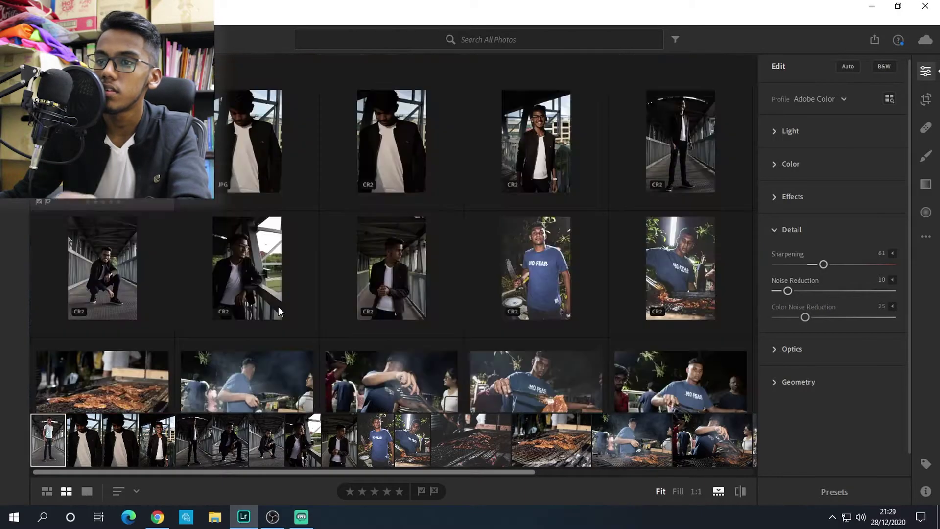
{"action": "key", "text": "d"}
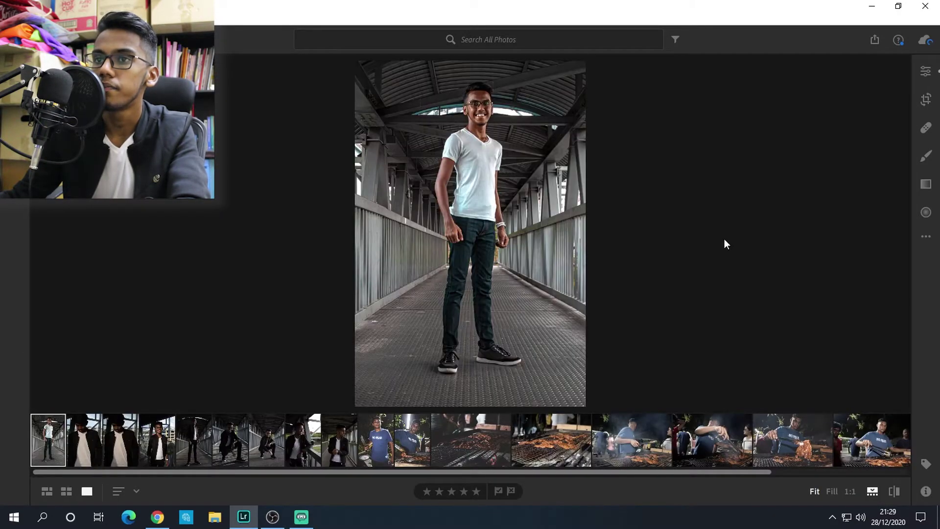
{"action": "left_click", "coordinate": [919, 71]}
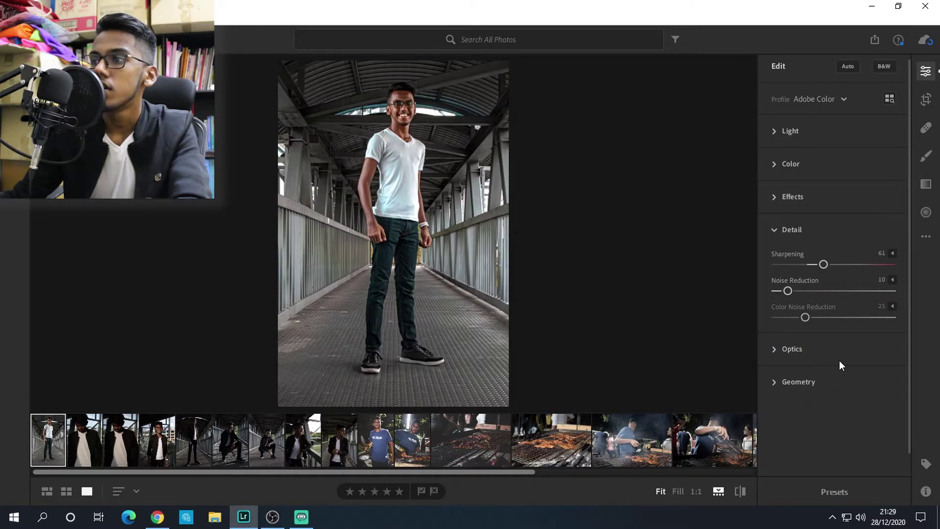
Turn on Remove Chromatic Aberration and Enable Lens Corrections in the Optics adjustments
{"action": "left_click", "coordinate": [790, 349]}
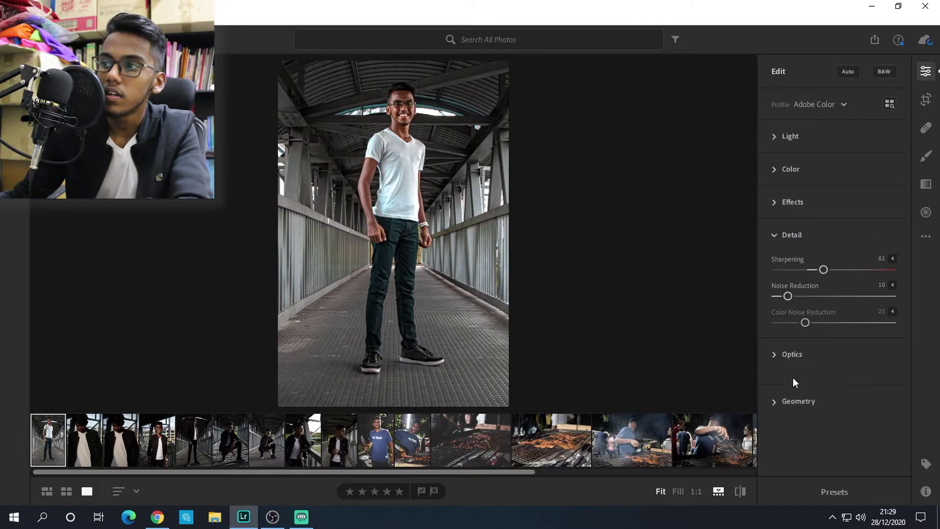
{"action": "left_click", "coordinate": [787, 355]}
{"action": "mouse_move", "coordinate": [789, 380]}
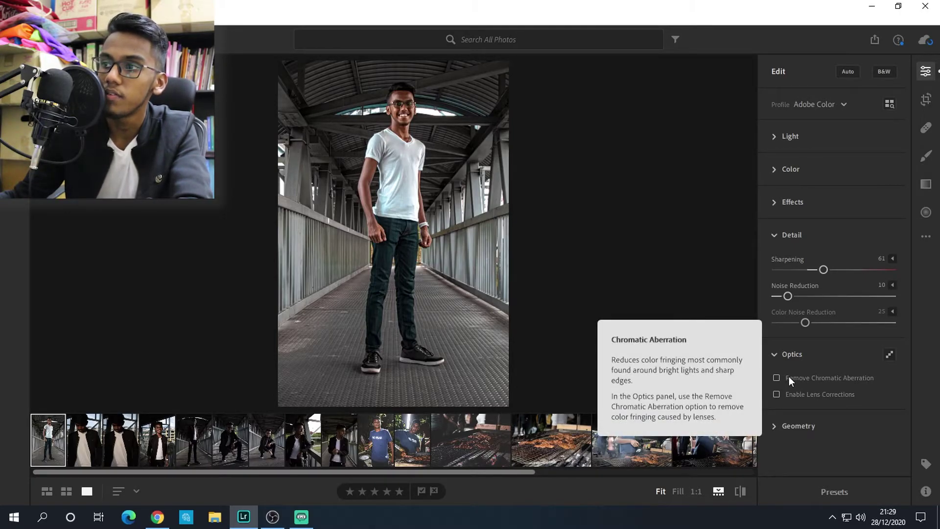
{"action": "left_click", "coordinate": [788, 380]}
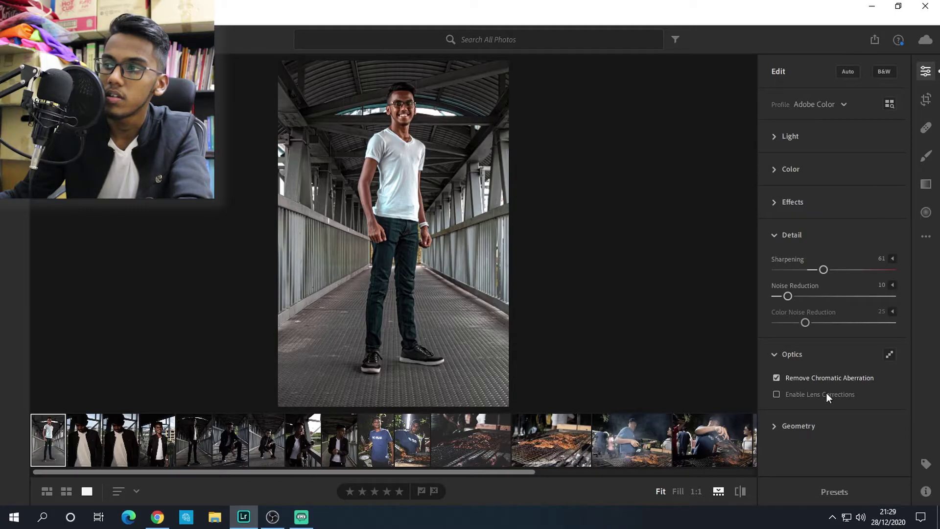
{"action": "mouse_move", "coordinate": [826, 394]}
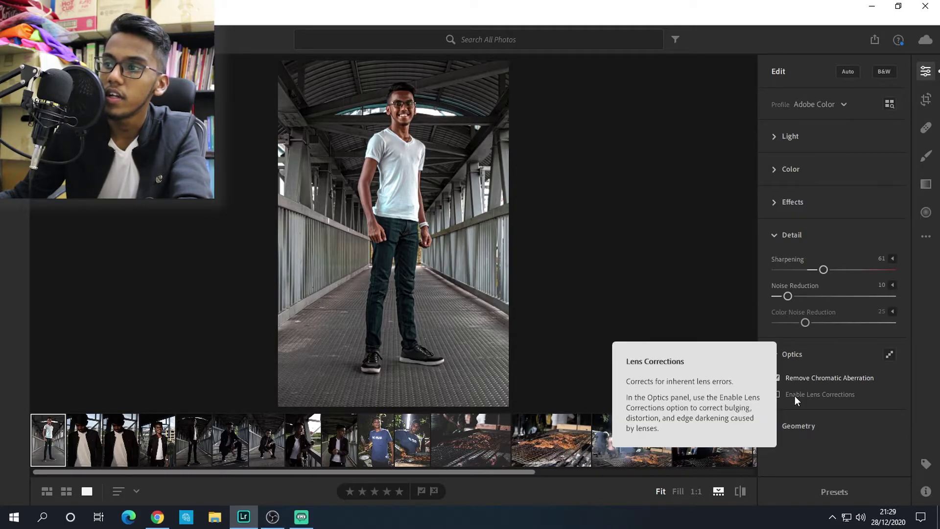
{"action": "left_click", "coordinate": [794, 396]}
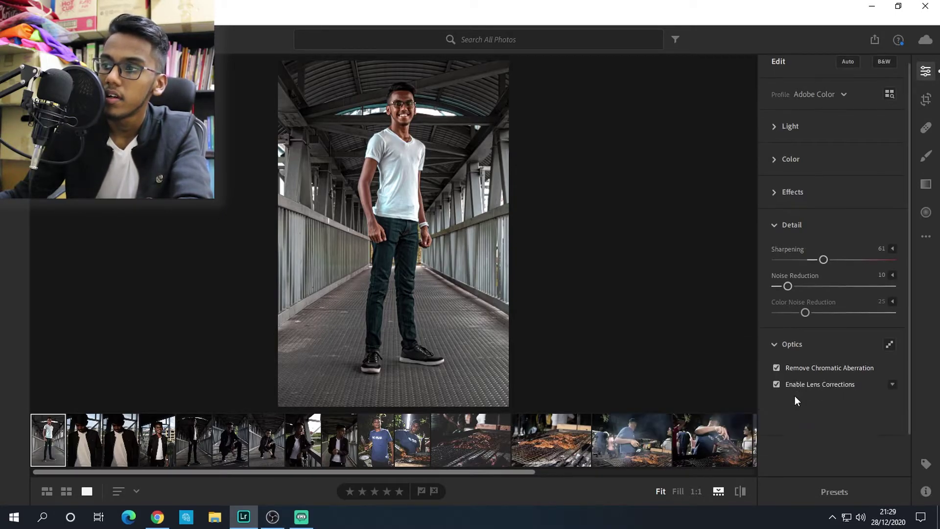
{"action": "left_click", "coordinate": [786, 344]}
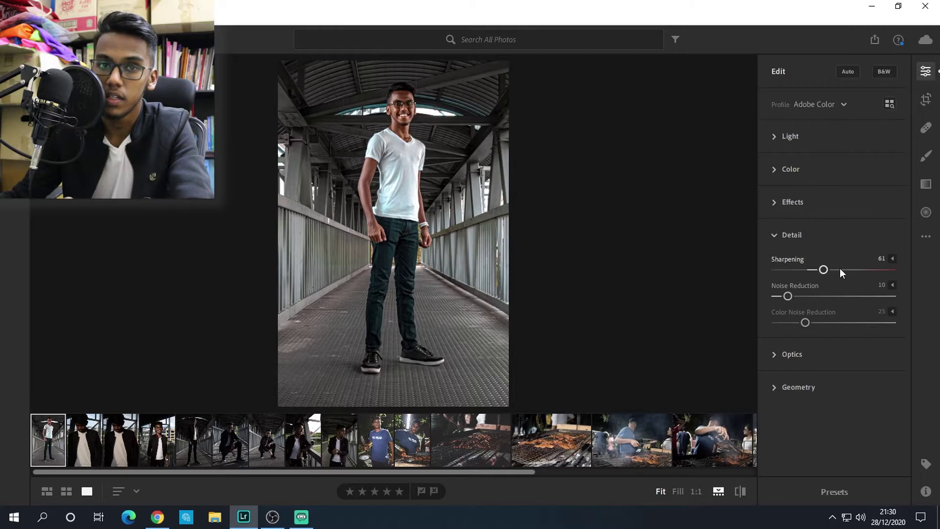
Browse the Color and Creative presets and preview looks such as Vivid and Flat & Green on the photo
{"action": "left_click", "coordinate": [845, 492]}
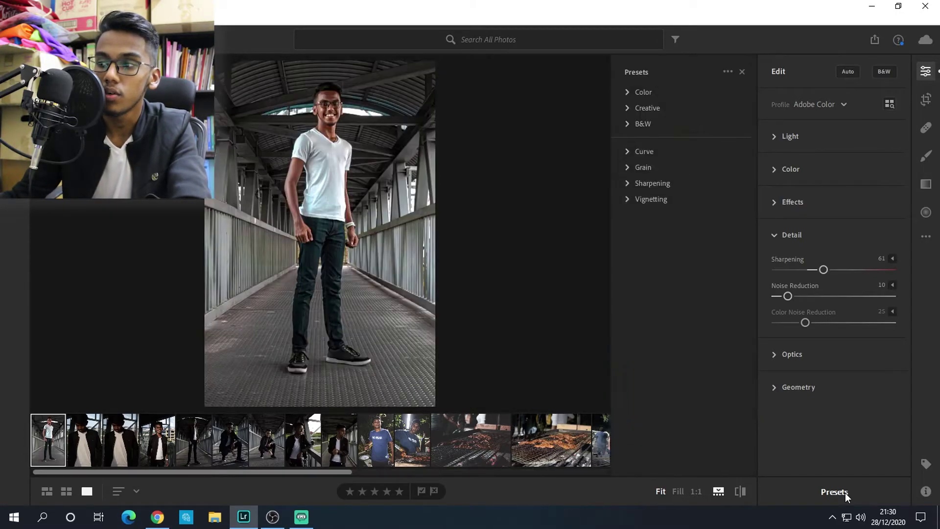
{"action": "left_click", "coordinate": [640, 92]}
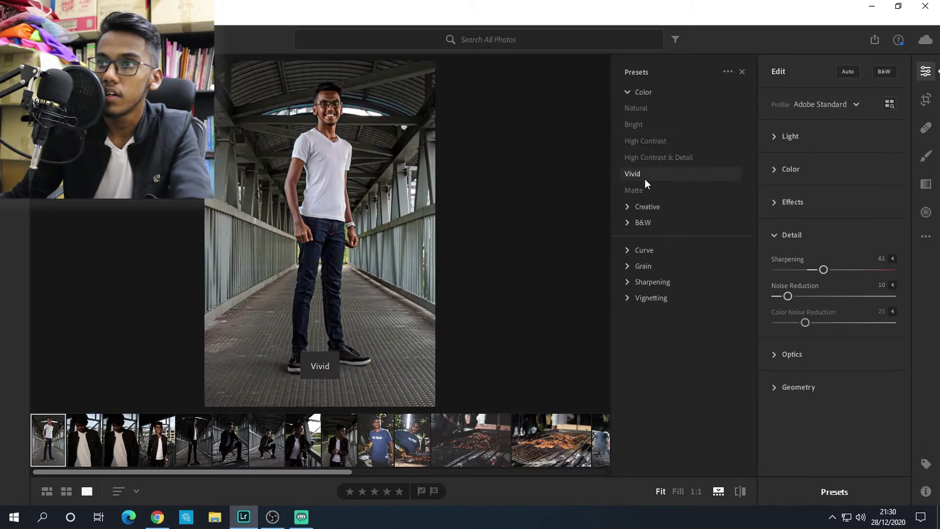
{"action": "left_click", "coordinate": [646, 206]}
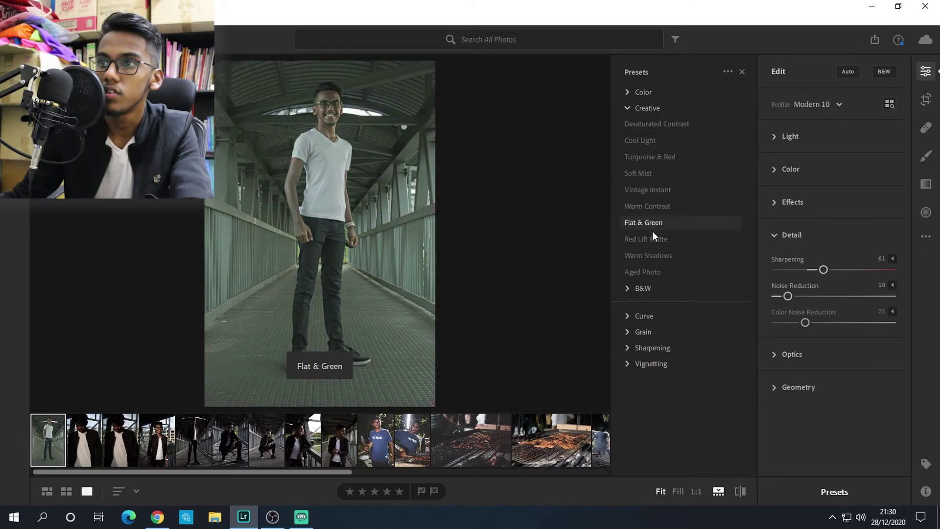
{"action": "left_click", "coordinate": [647, 108]}
Preview the Grain, Sharpening and Vignetting presets on the photo without applying any
{"action": "left_click", "coordinate": [651, 167]}
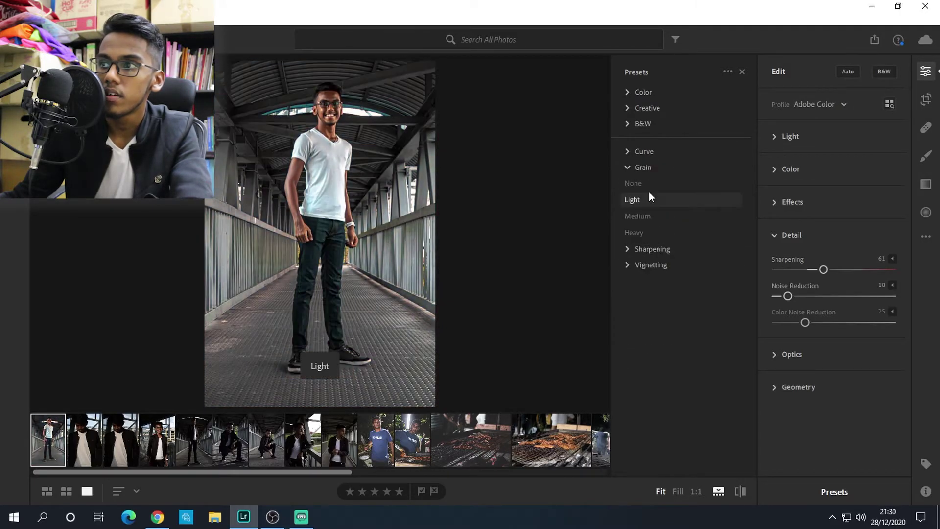
{"action": "left_click", "coordinate": [643, 167]}
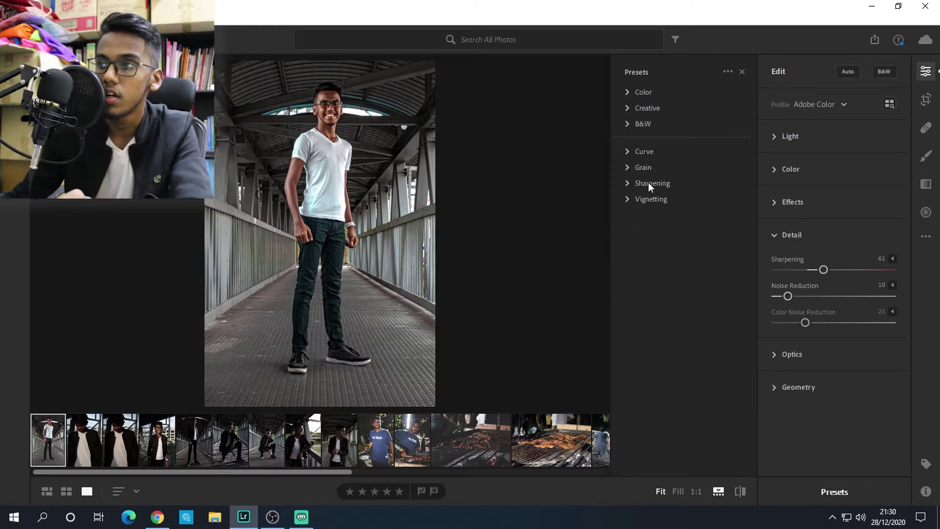
{"action": "left_click", "coordinate": [648, 183]}
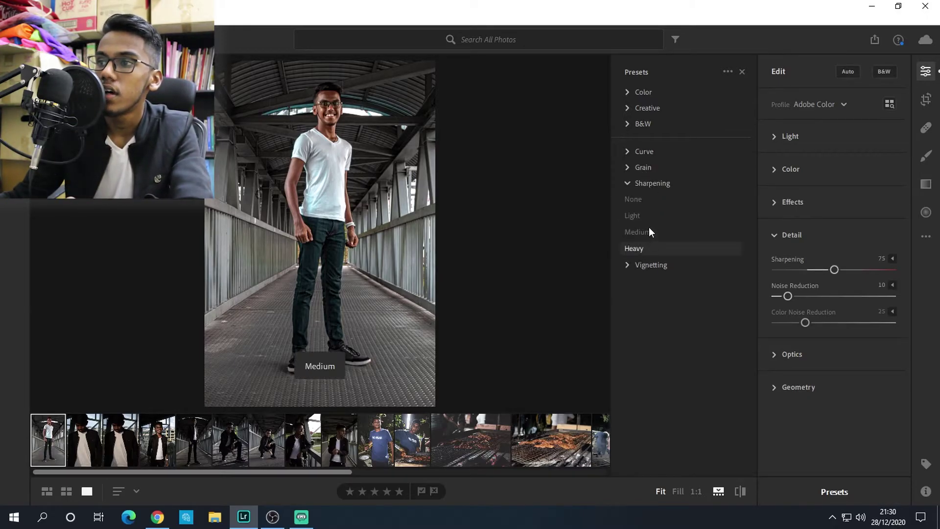
{"action": "left_click", "coordinate": [650, 183]}
{"action": "left_click", "coordinate": [648, 199]}
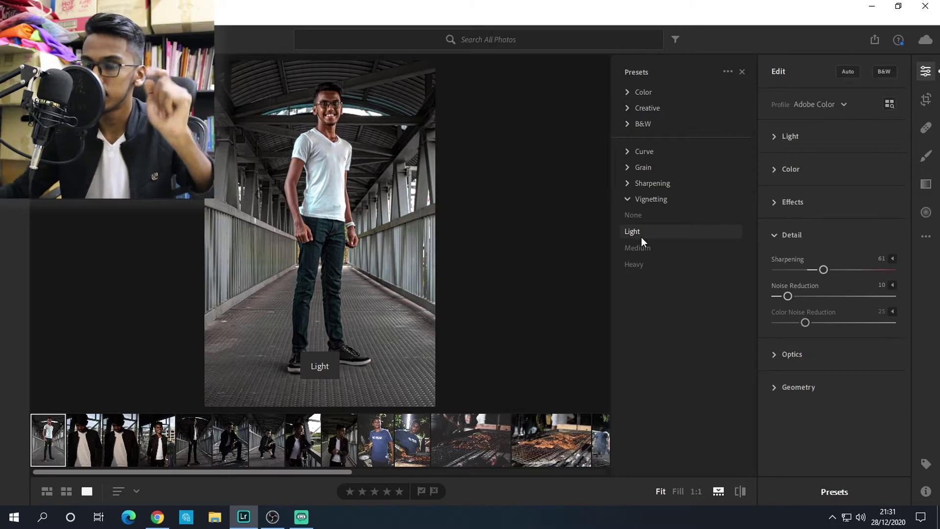
{"action": "left_click", "coordinate": [640, 201]}
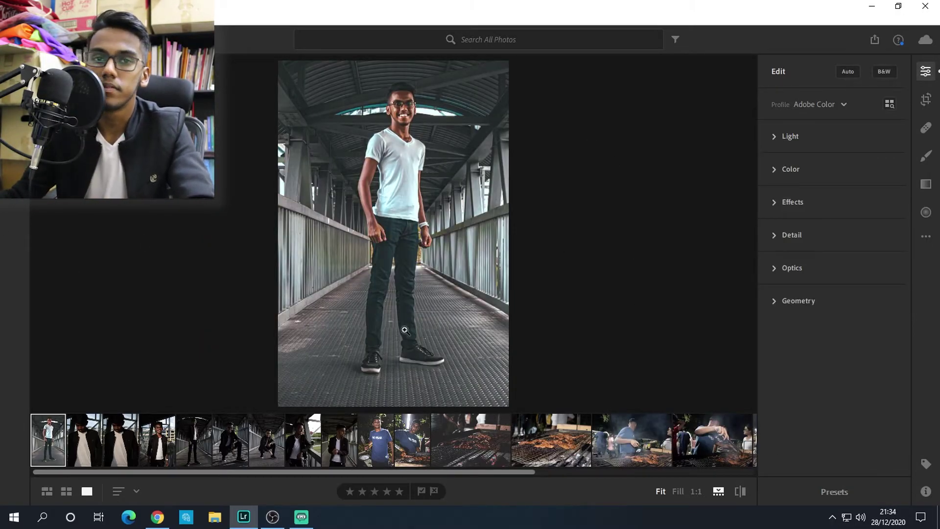
Compare the edited photo with its original version
{"action": "left_click", "coordinate": [740, 489]}
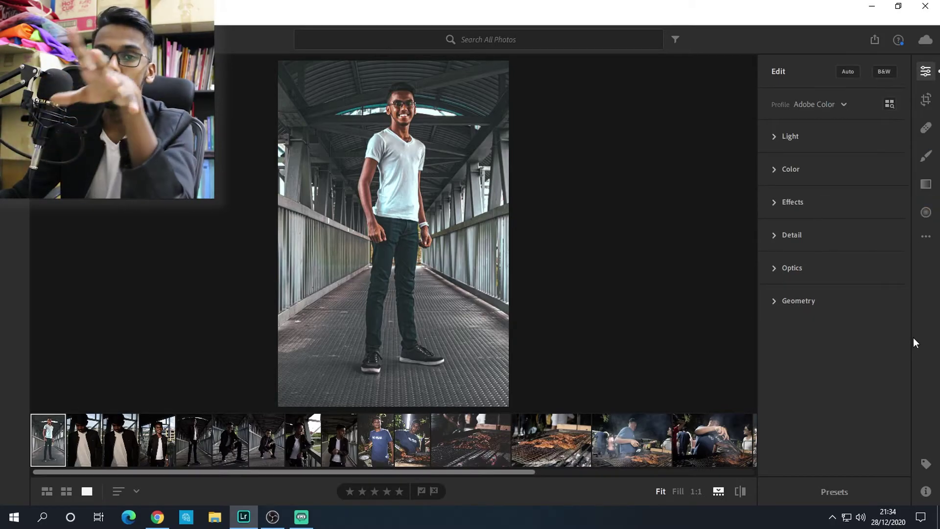
Crop the photo to the 4 x 5 / 8 x 10 aspect ratio and shift it slightly downward inside the crop frame
{"action": "left_click", "coordinate": [927, 106]}
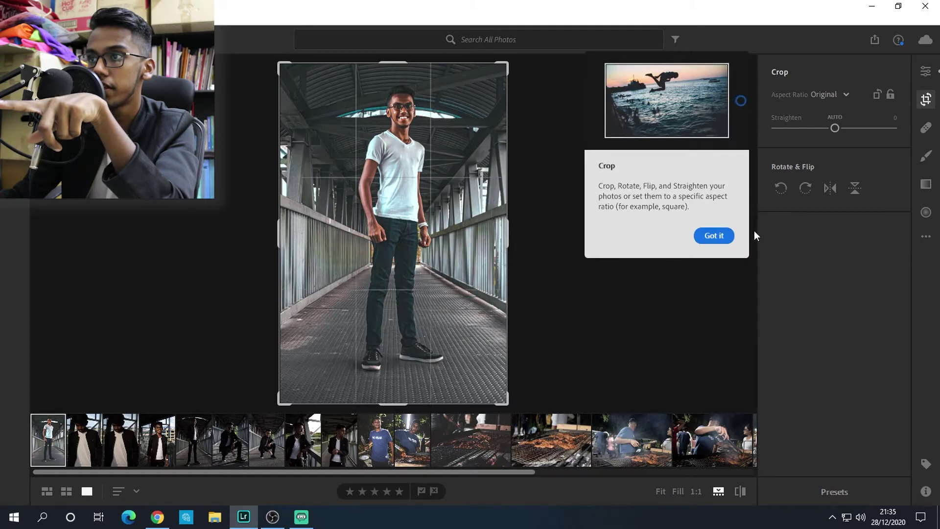
{"action": "left_click", "coordinate": [720, 238]}
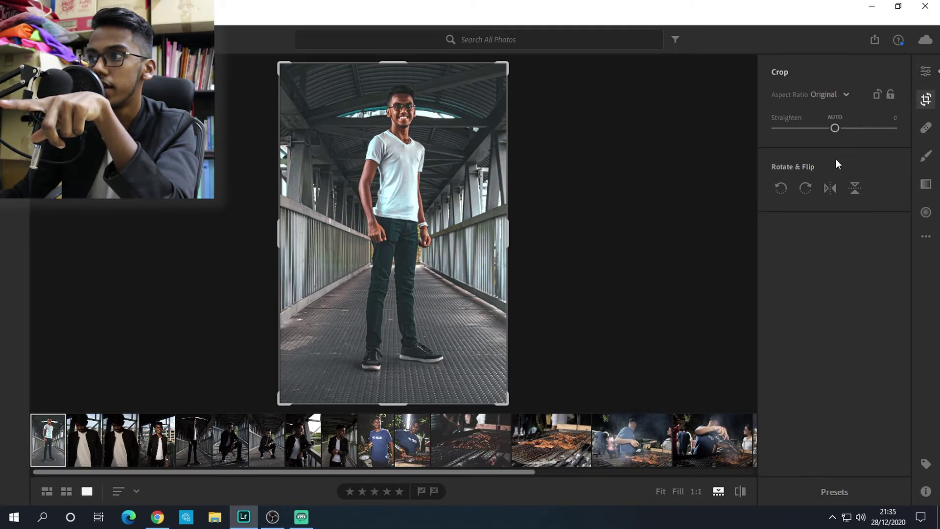
{"action": "left_click", "coordinate": [838, 97]}
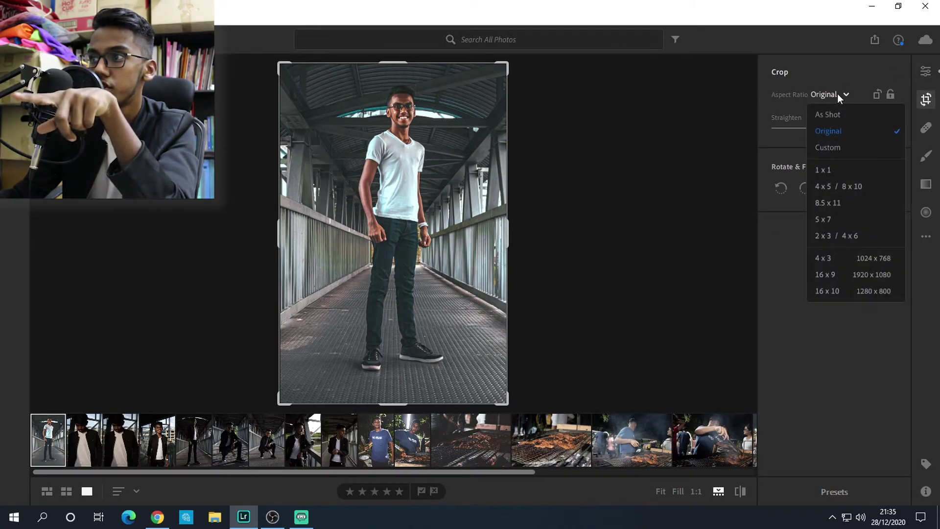
{"action": "left_click", "coordinate": [844, 184]}
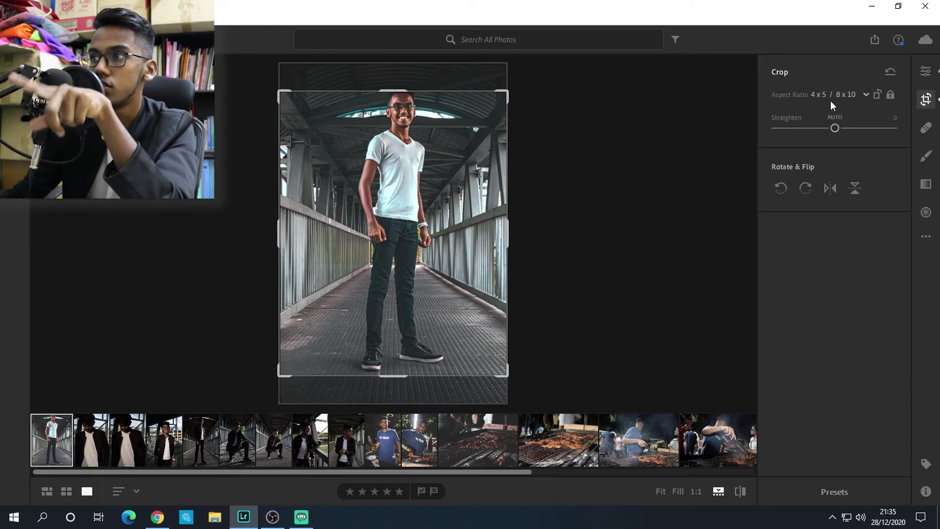
{"action": "left_click_drag", "start_coordinate": [436, 200], "coordinate": [438, 208]}
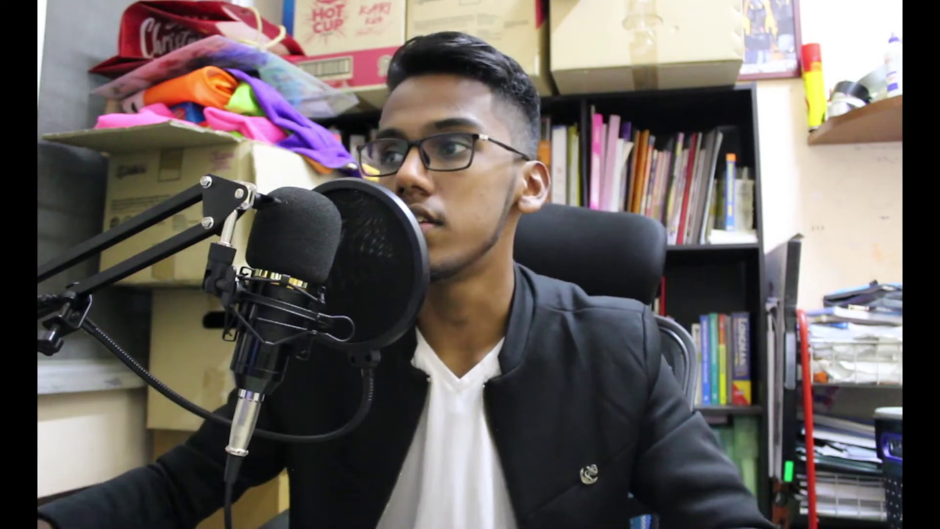
Restore the Original aspect ratio and export the photo as a full-size JPG (Large) to the proposed folder
{"action": "left_click", "coordinate": [850, 92]}
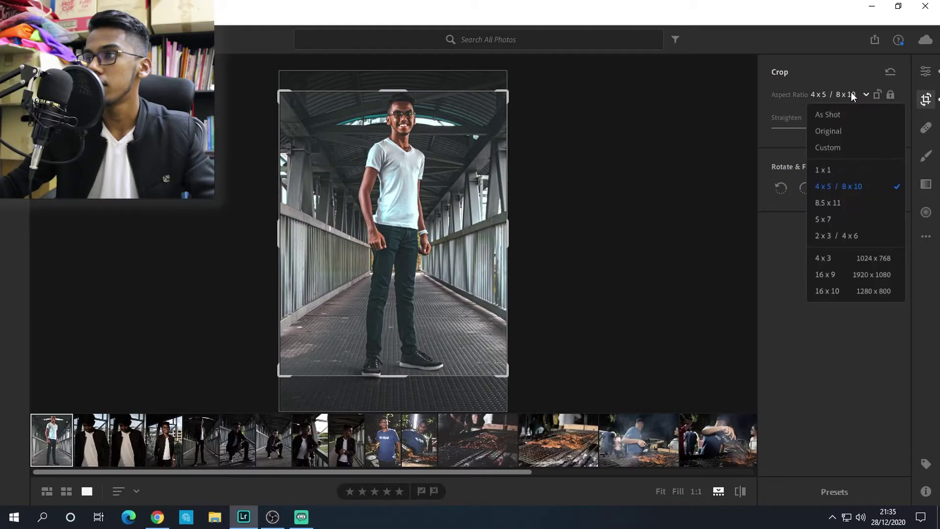
{"action": "left_click", "coordinate": [841, 133]}
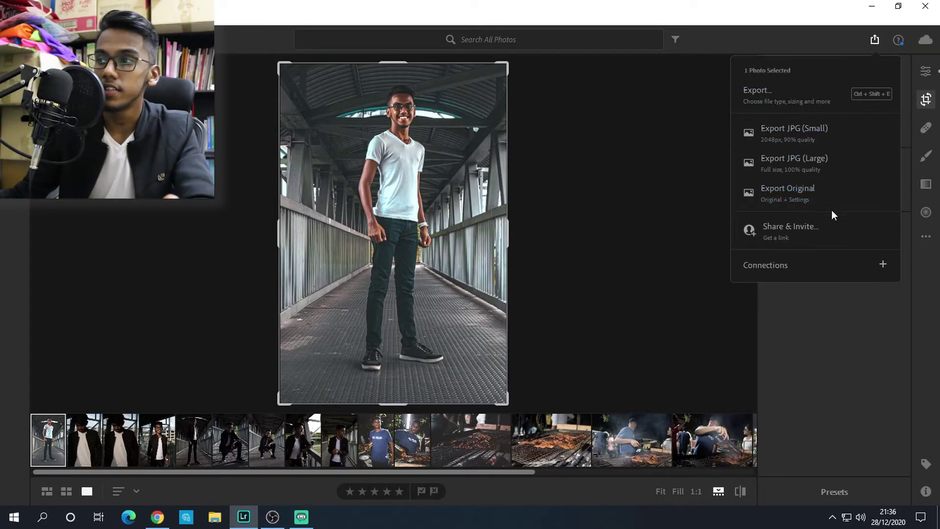
{"action": "left_click", "coordinate": [813, 163]}
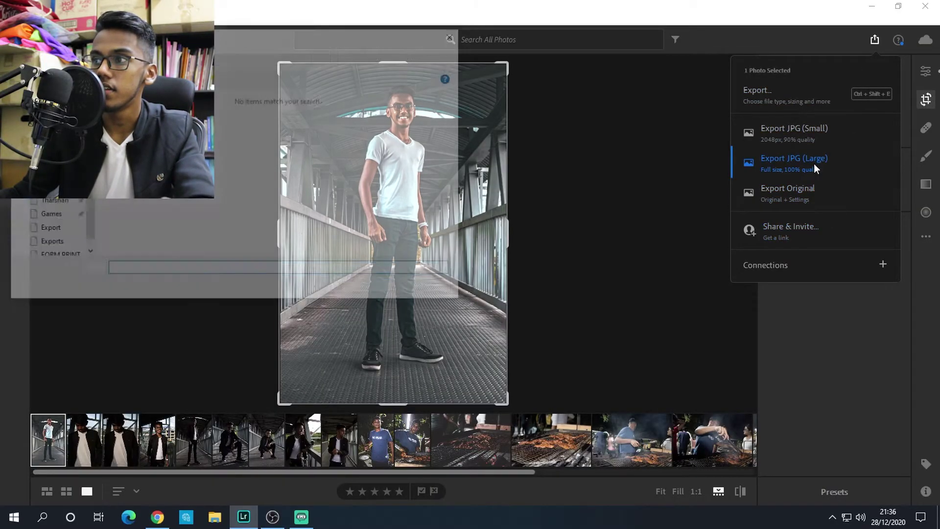
{"action": "left_click", "coordinate": [368, 287]}
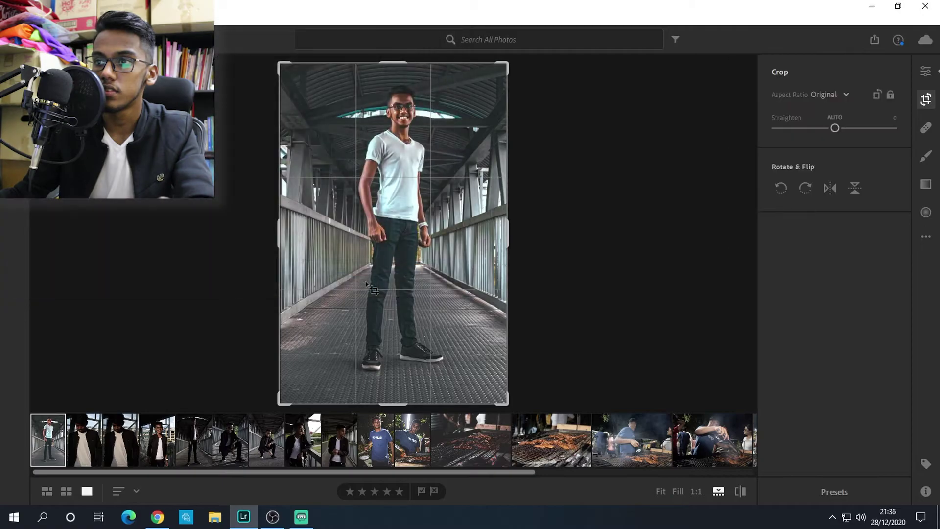
Set the crop to 4 x 5 / 8 x 10 again and reposition the photo slightly lower, leaving space above the head
{"action": "left_click", "coordinate": [842, 94]}
{"action": "left_click", "coordinate": [857, 190]}
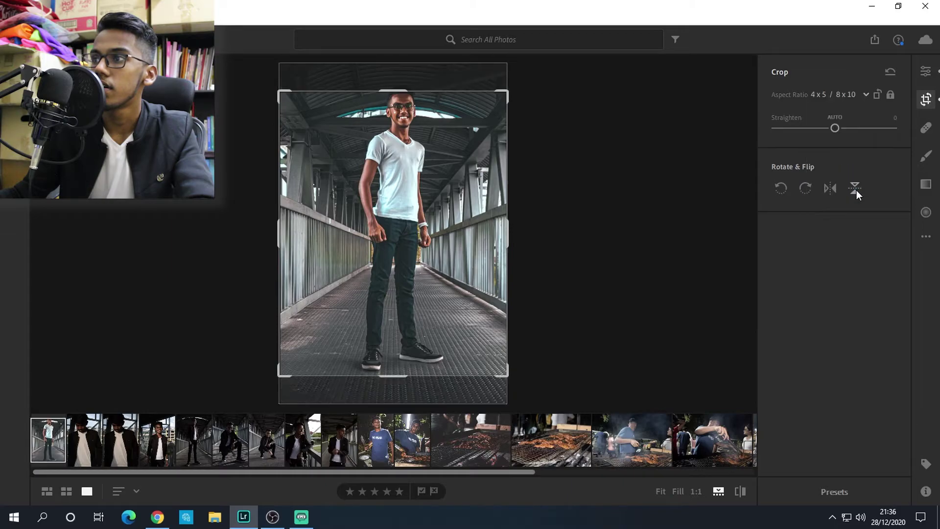
{"action": "left_click_drag", "start_coordinate": [476, 199], "coordinate": [476, 206]}
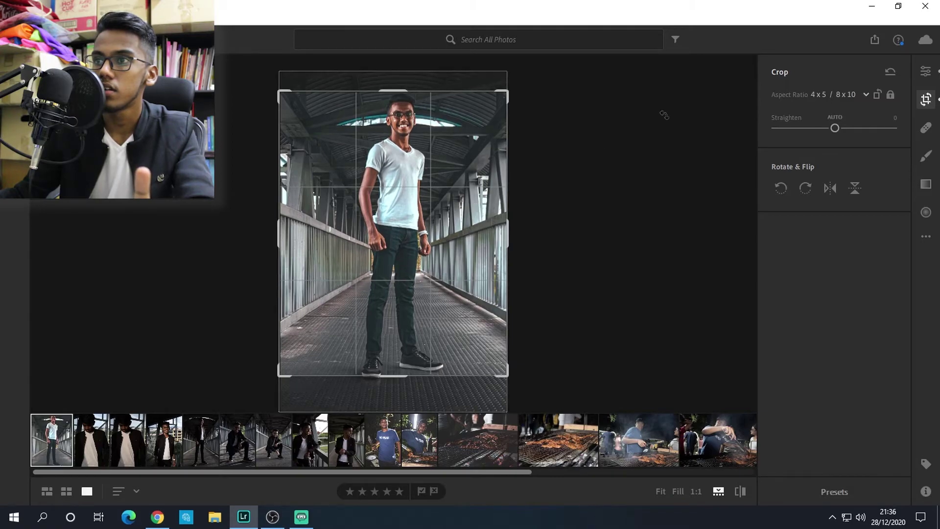
Export the photo with its 4 x 5 / 8 x 10 crop as a full-size JPG (Large) to the proposed folder
{"action": "left_click", "coordinate": [874, 39]}
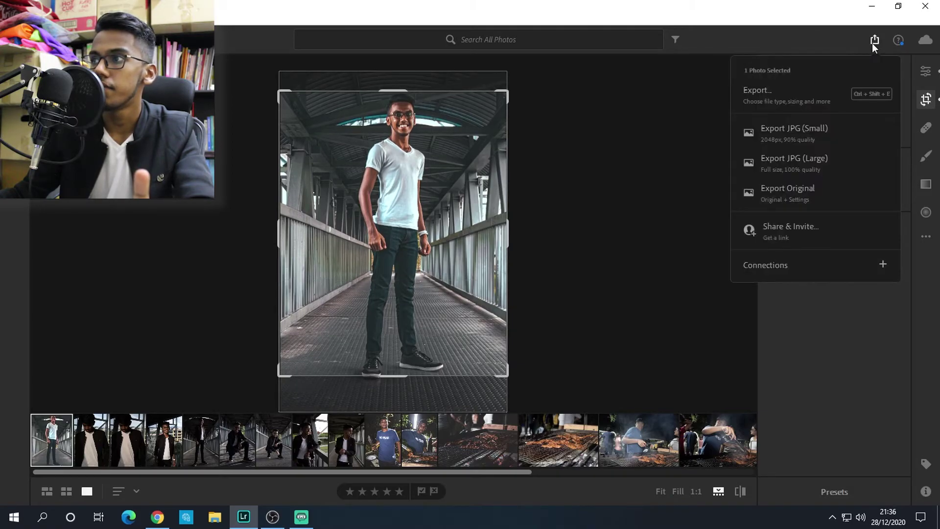
{"action": "left_click", "coordinate": [811, 169]}
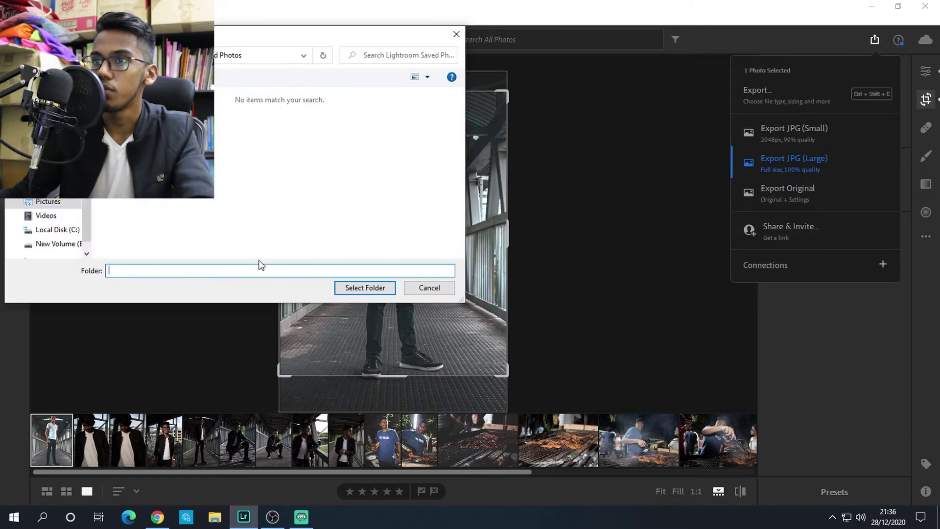
{"action": "left_click", "coordinate": [364, 287]}
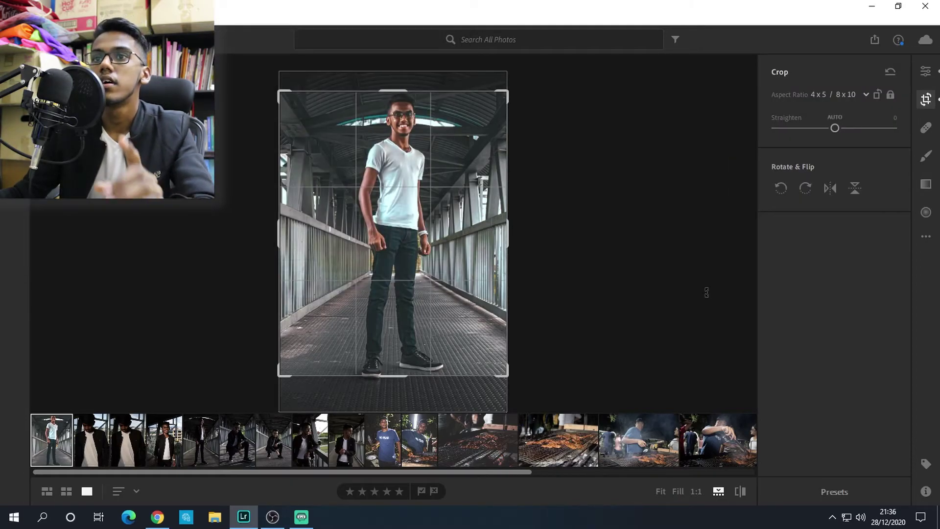
Close the crop tool, return to the edit controls and export the cropped photo again as JPG (Large) to the proposed folder
{"action": "key", "text": "e"}
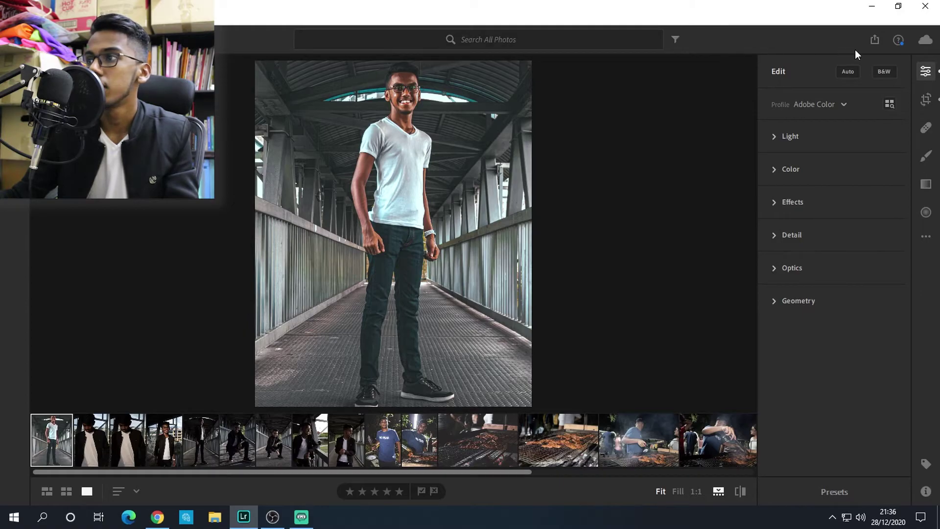
{"action": "left_click", "coordinate": [874, 39]}
{"action": "left_click", "coordinate": [805, 155]}
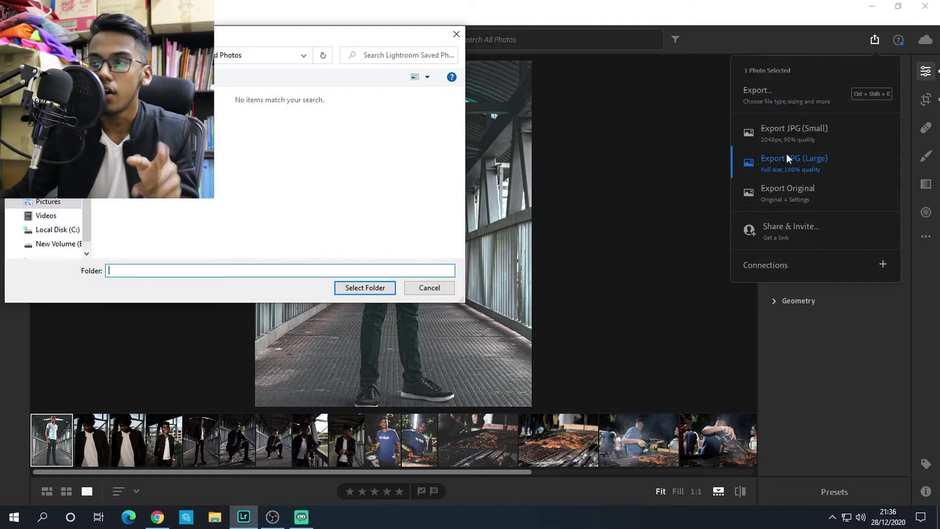
{"action": "left_click", "coordinate": [369, 288]}
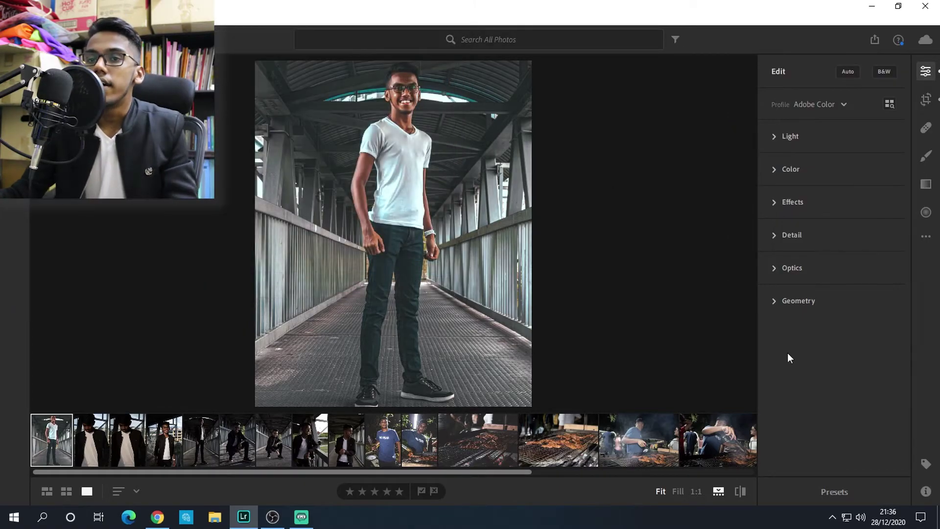
Display the photo info and compare the file type, size and image of IMG_3822.JPG with those of IMG_3822.CR2
{"action": "key", "text": "Right"}
{"action": "key", "text": "i"}
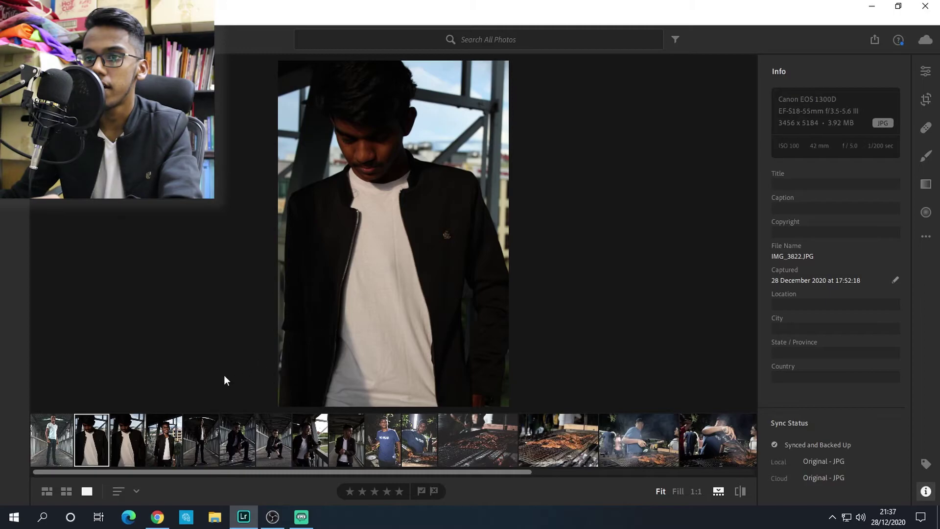
{"action": "left_click", "coordinate": [131, 431]}
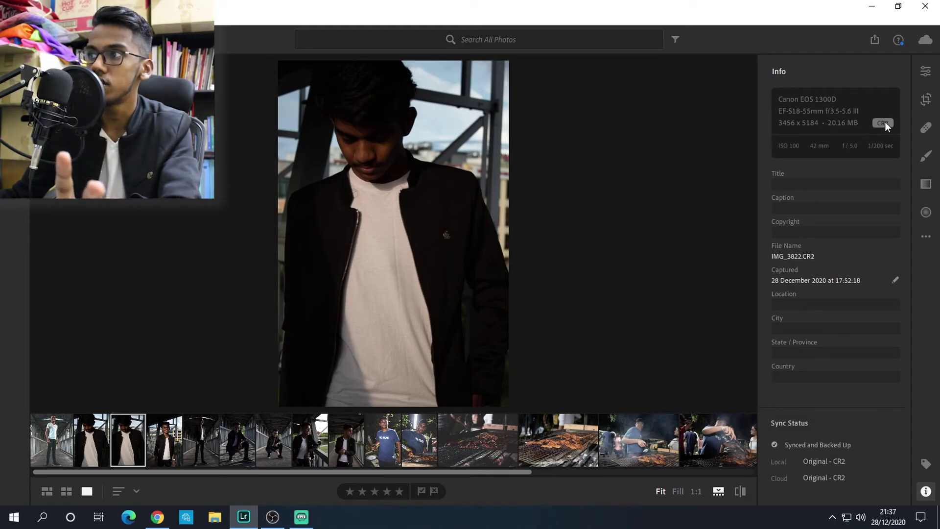
{"action": "left_click", "coordinate": [92, 440]}
{"action": "left_click", "coordinate": [126, 443]}
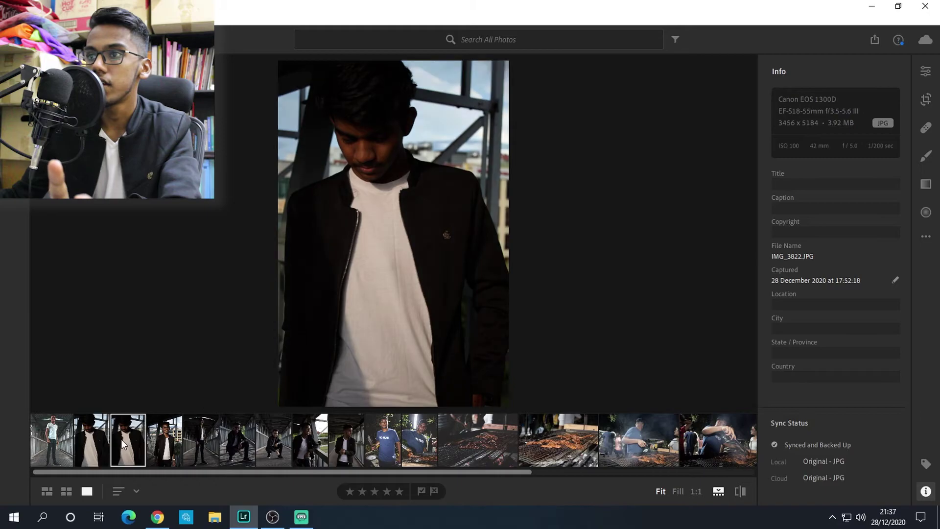
{"action": "left_click", "coordinate": [97, 445]}
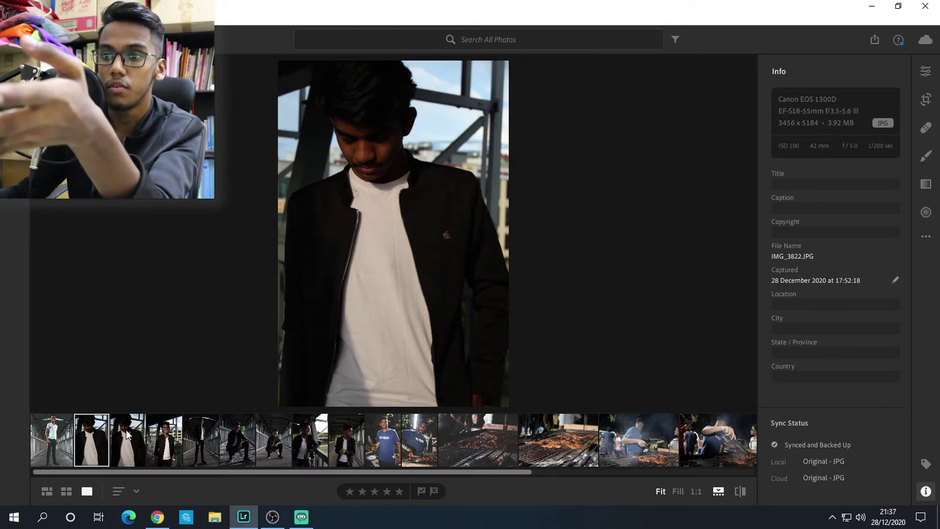
{"action": "key", "text": "Right"}
{"action": "key", "text": "Left"}
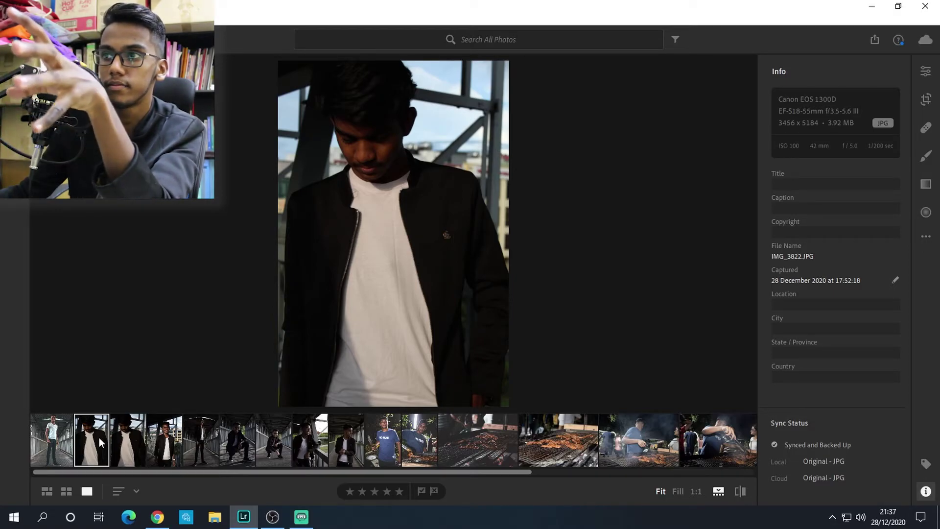
{"action": "left_click", "coordinate": [121, 443]}
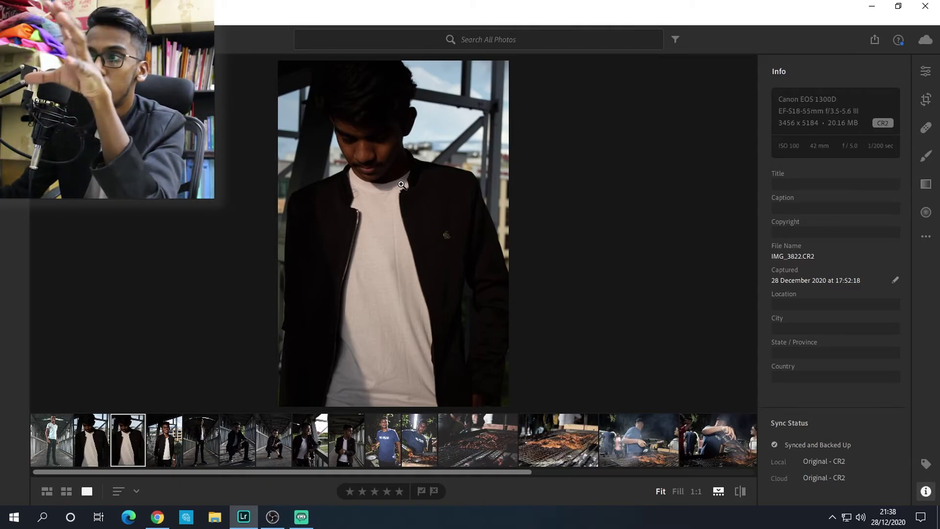
{"action": "left_click", "coordinate": [88, 437]}
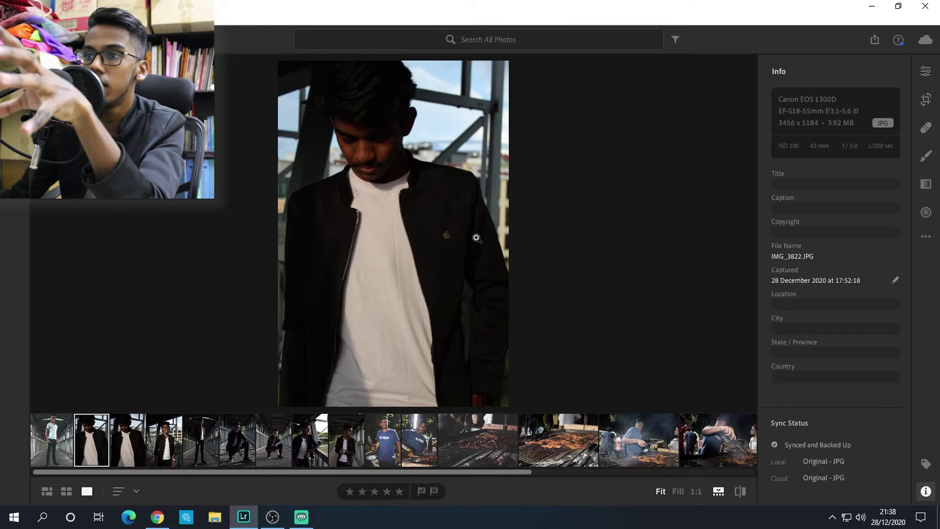